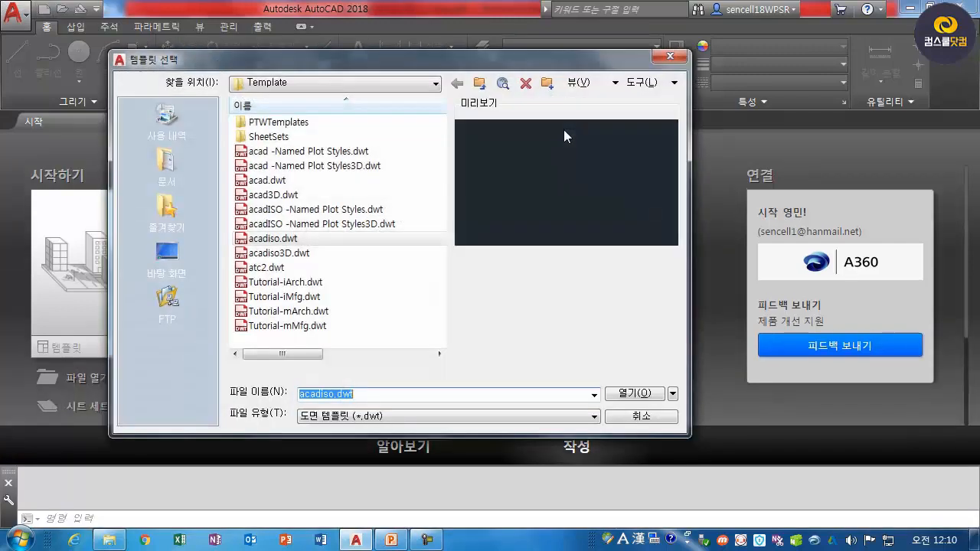
# Create a new metric drawing without using a template.
pyautogui.click(672, 394)
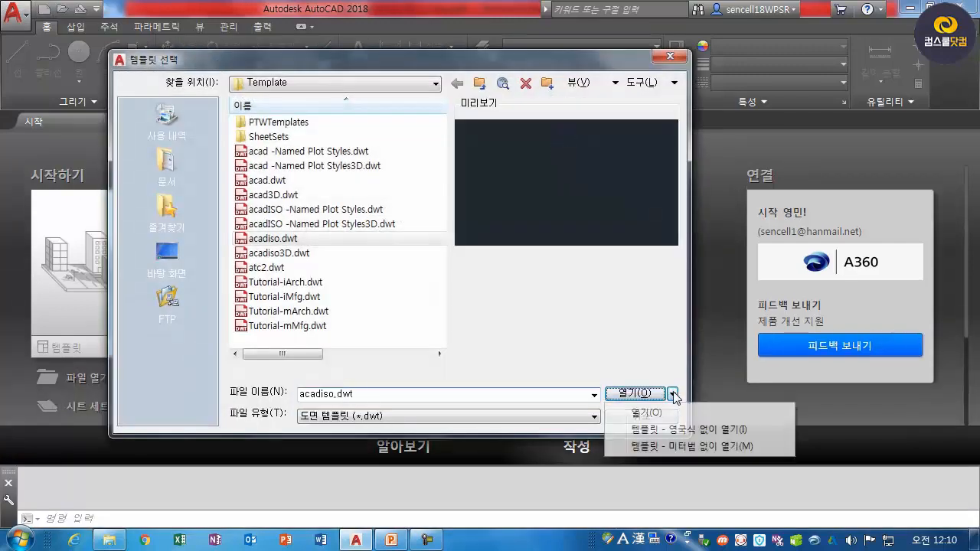
pyautogui.click(684, 446)
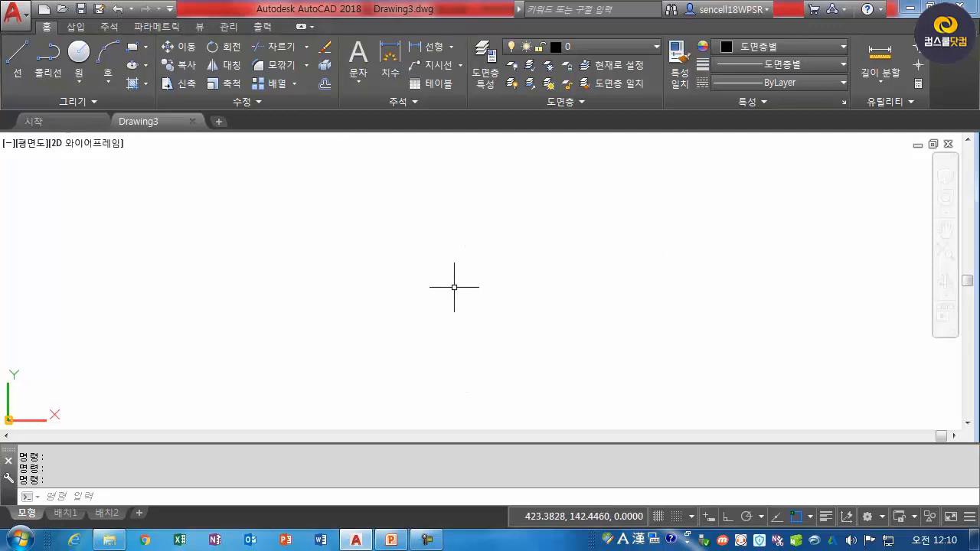
# Draw a horizontal row of six circles with radii of about 80, each overlapping its neighbour.
pyautogui.write('c')
pyautogui.press('Return')
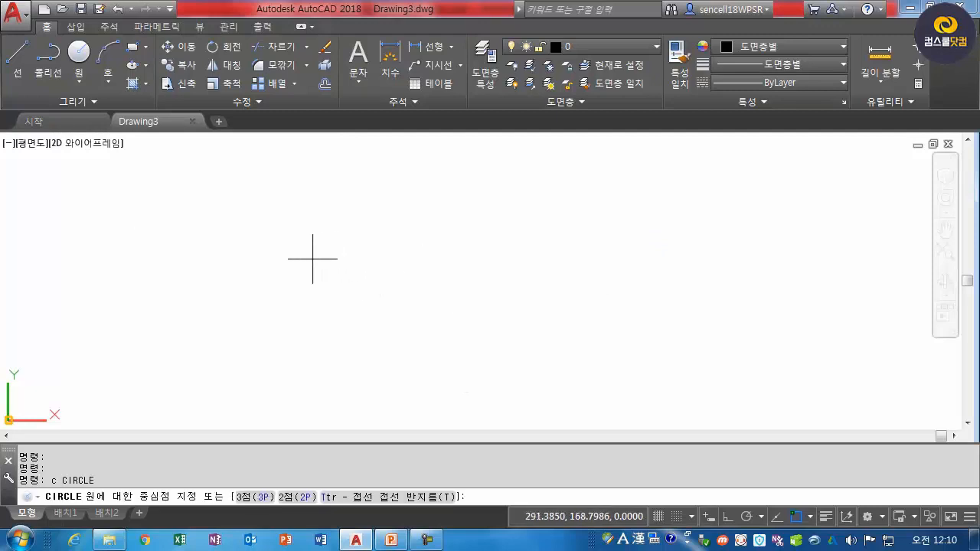
pyautogui.click(312, 259)
pyautogui.click(344, 338)
pyautogui.press('space')
pyautogui.click(434, 263)
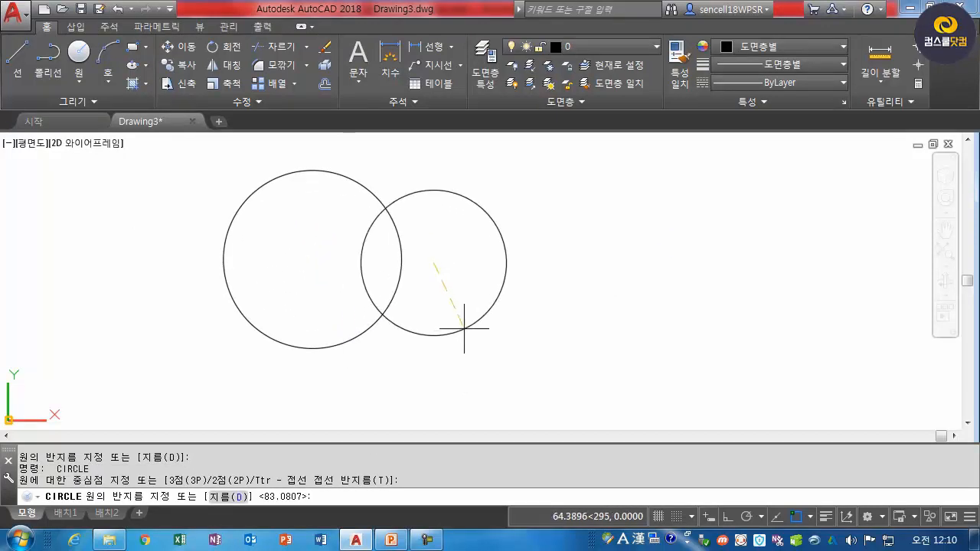
pyautogui.click(490, 326)
pyautogui.press('space')
pyautogui.click(553, 274)
pyautogui.click(616, 315)
pyautogui.press('space')
pyautogui.click(682, 280)
pyautogui.click(696, 362)
pyautogui.press('space')
pyautogui.click(812, 274)
pyautogui.click(826, 356)
pyautogui.press('space')
pyautogui.click(169, 267)
pyautogui.click(235, 334)
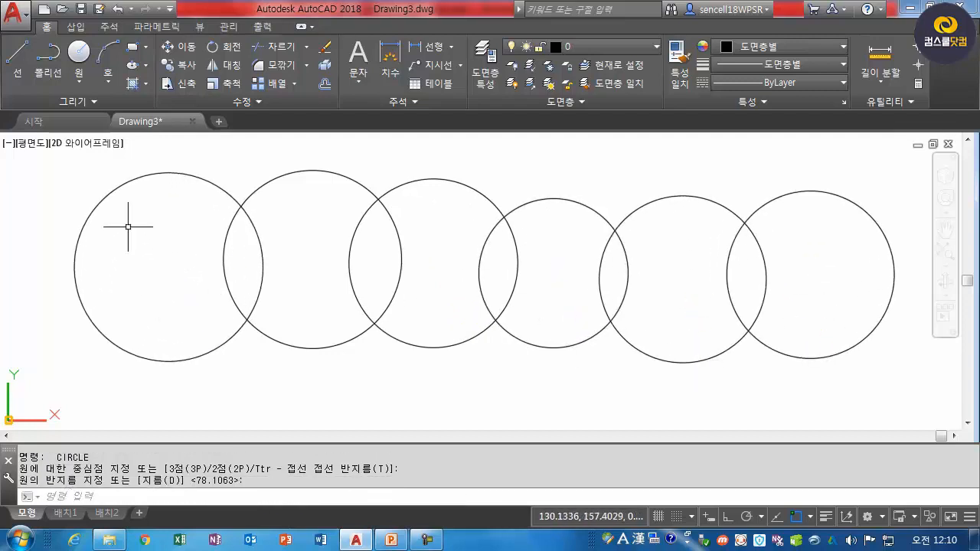
pyautogui.moveTo(211, 245); pyautogui.dragTo(197, 259, button='middle')
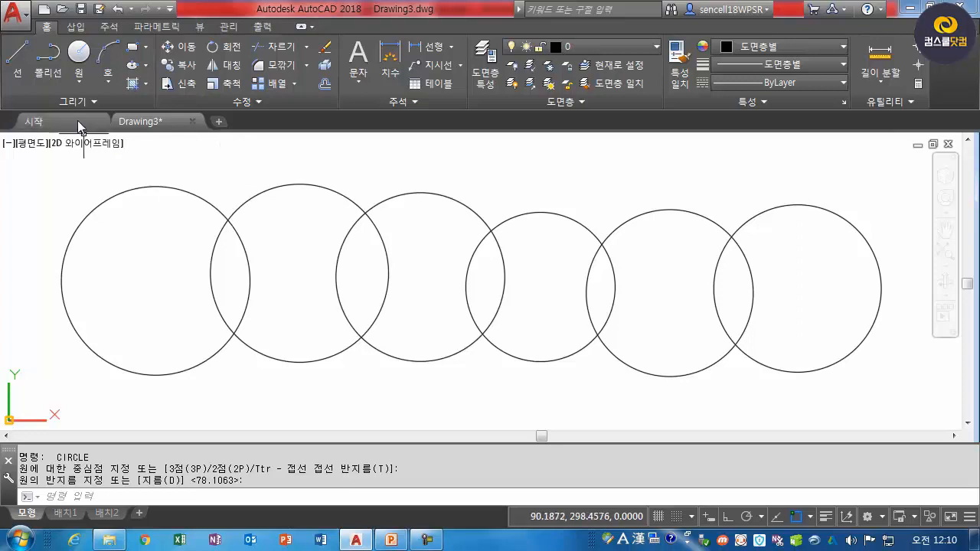
# Hatch the leftmost circle with the AR-PARQ1 pattern, excluding its overlap with the second circle.
pyautogui.click(145, 84)
pyautogui.click(160, 110)
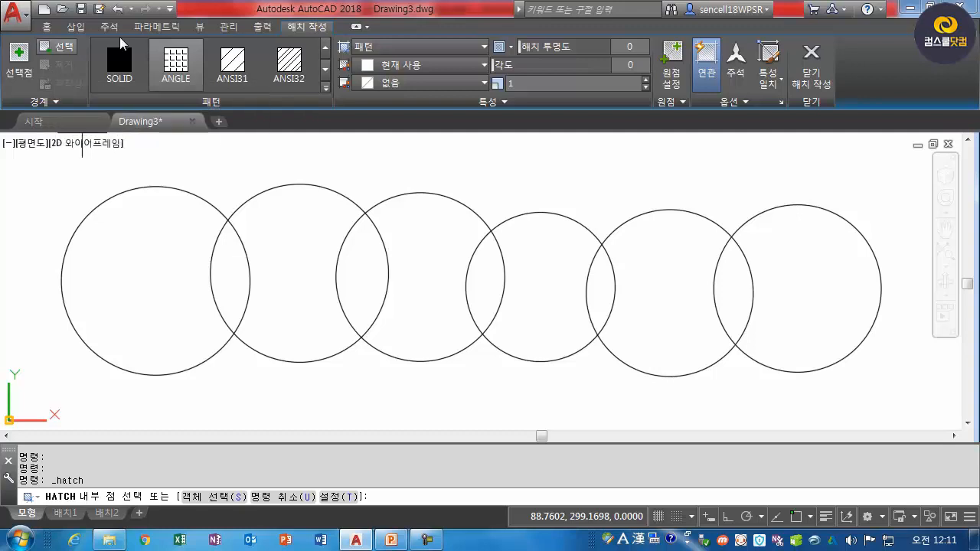
pyautogui.click(326, 88)
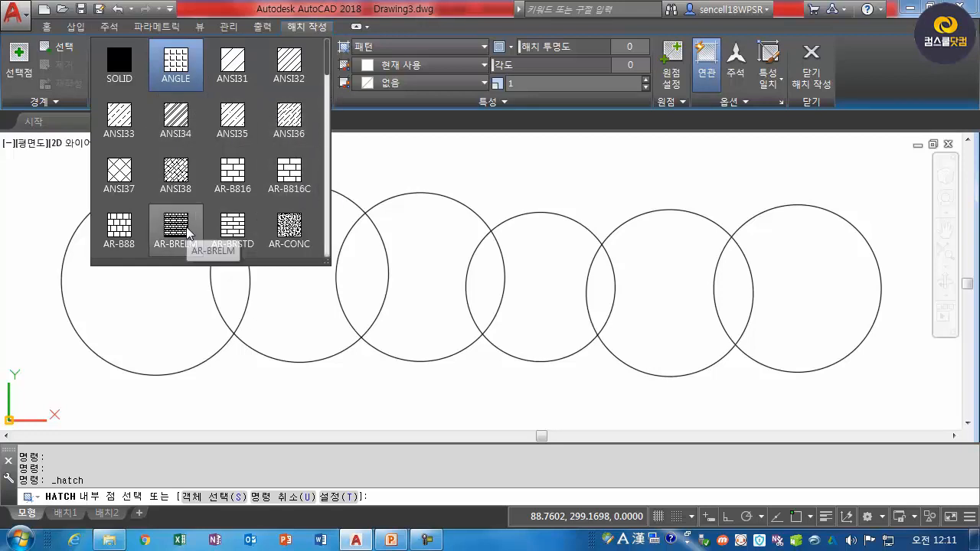
pyautogui.scroll(-2, 190, 231)
pyautogui.scroll(-1, 232, 203)
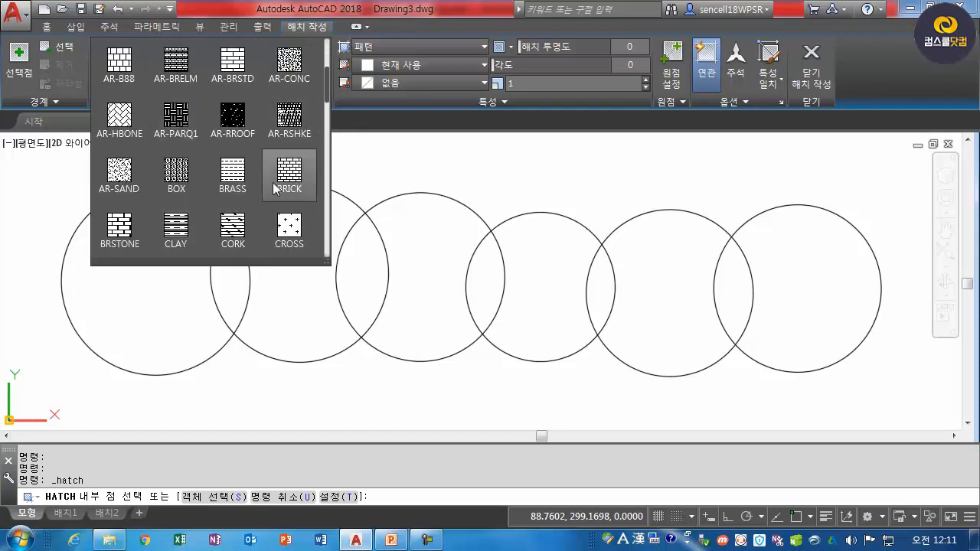
pyautogui.click(187, 126)
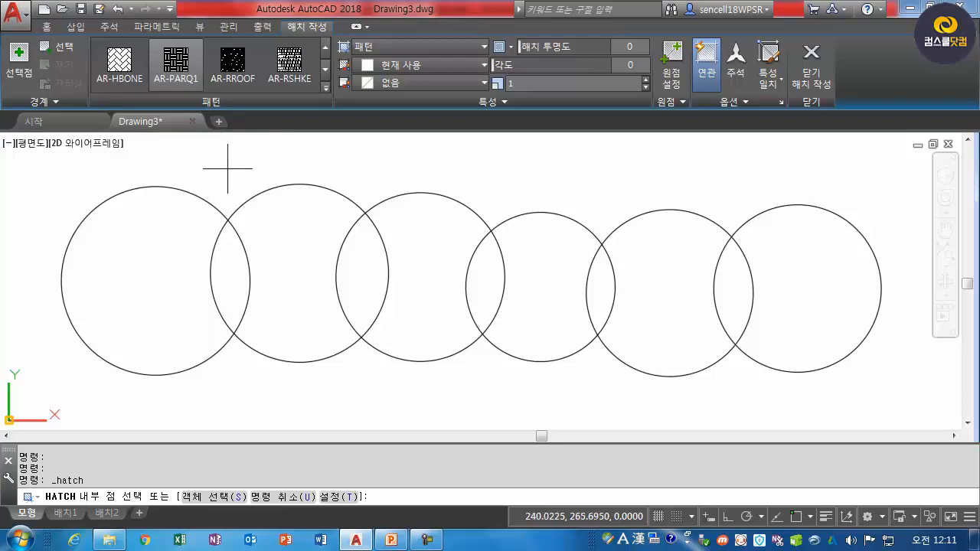
pyautogui.click(25, 74)
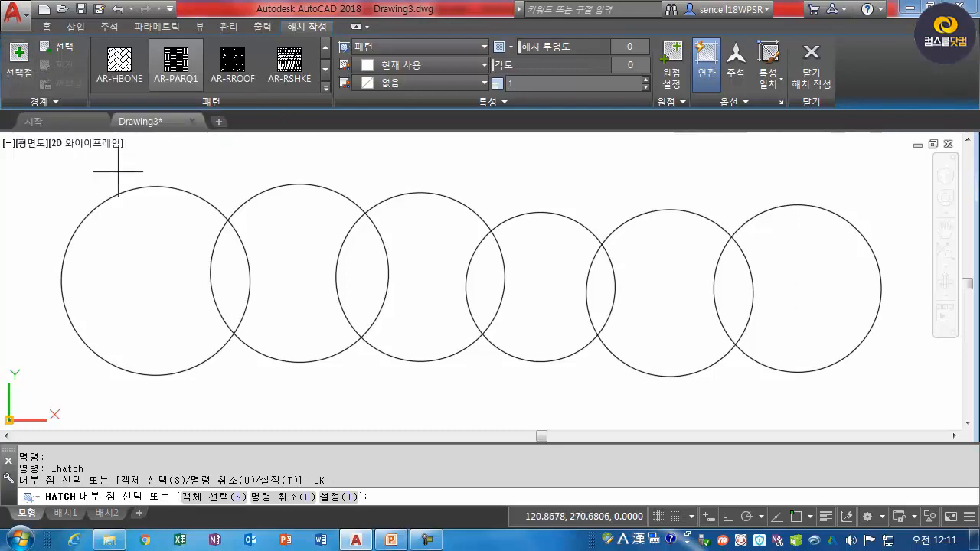
pyautogui.click(144, 242)
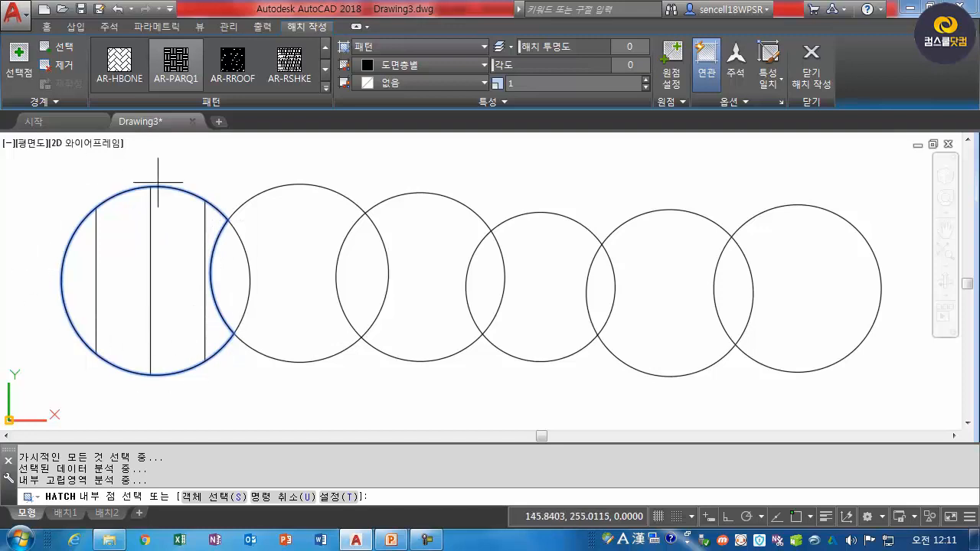
pyautogui.moveTo(224, 222)
pyautogui.mouseDown()
pyautogui.moveTo(215, 208)
pyautogui.moveTo(137, 186)
pyautogui.moveTo(64, 325)
pyautogui.moveTo(182, 385)
pyautogui.moveTo(221, 290)
pyautogui.moveTo(228, 214)
pyautogui.moveTo(215, 287)
pyautogui.moveTo(231, 331)
pyautogui.mouseUp()
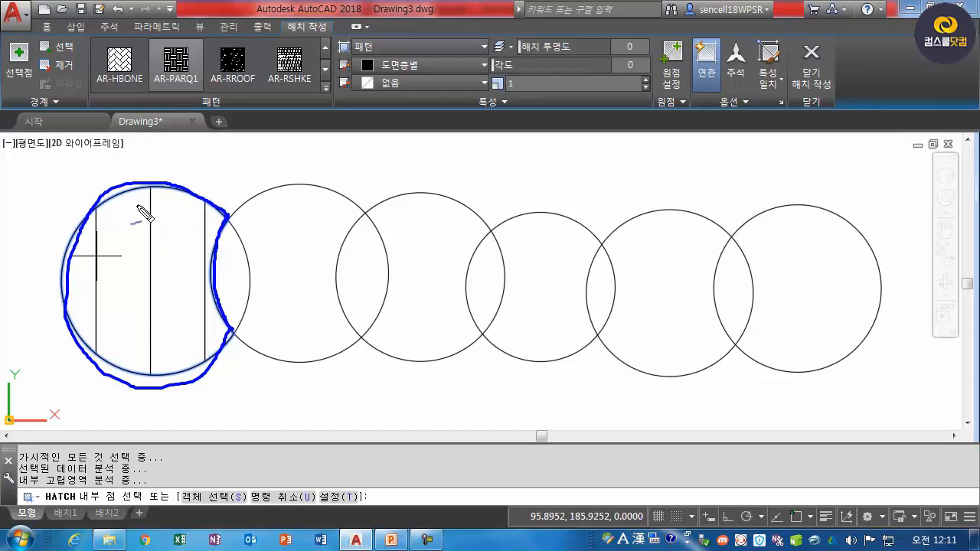
pyautogui.press('Escape')
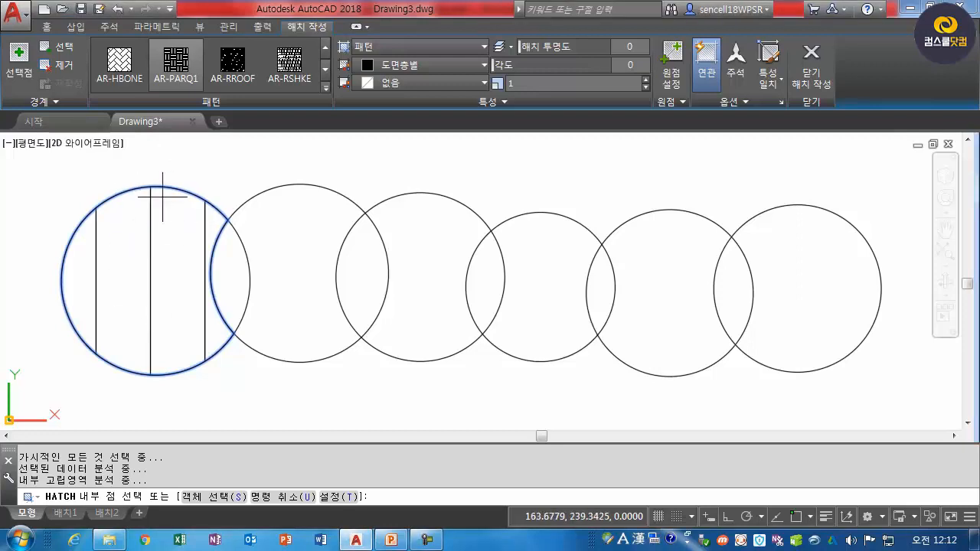
# Try pattern scales of 0.5 and 0.07 on the leftmost circle's AR-PARQ1 hatch.
pyautogui.click(184, 72)
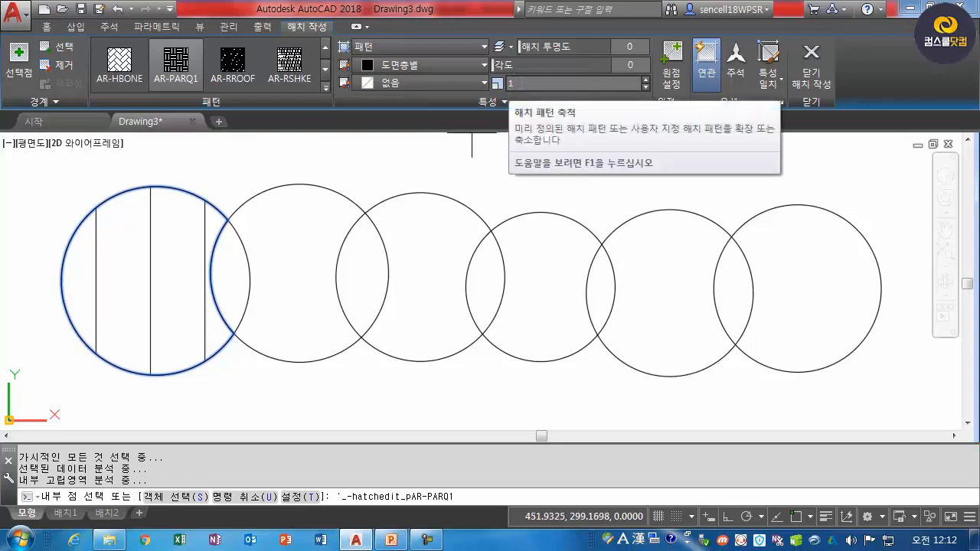
pyautogui.click(570, 89)
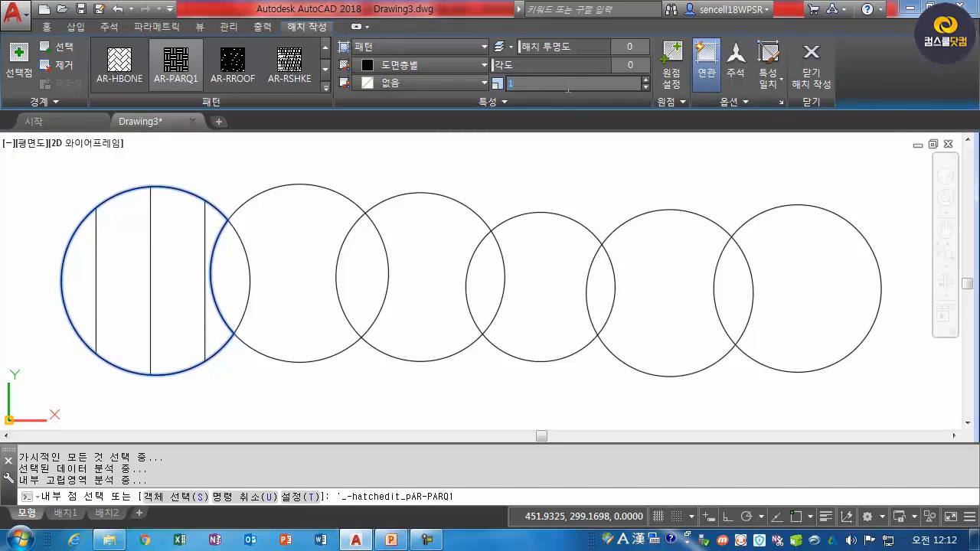
pyautogui.press('Return')
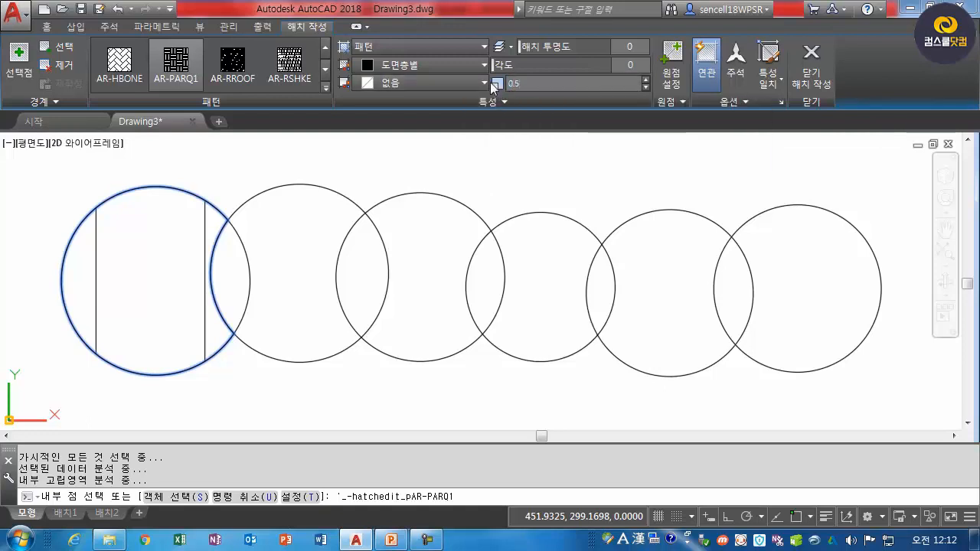
pyautogui.press('Return')
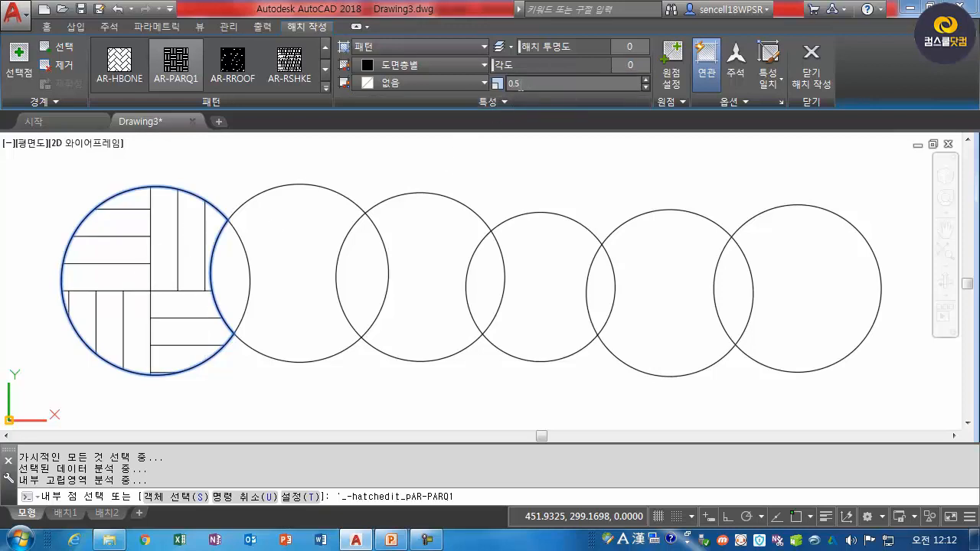
pyautogui.click(512, 87)
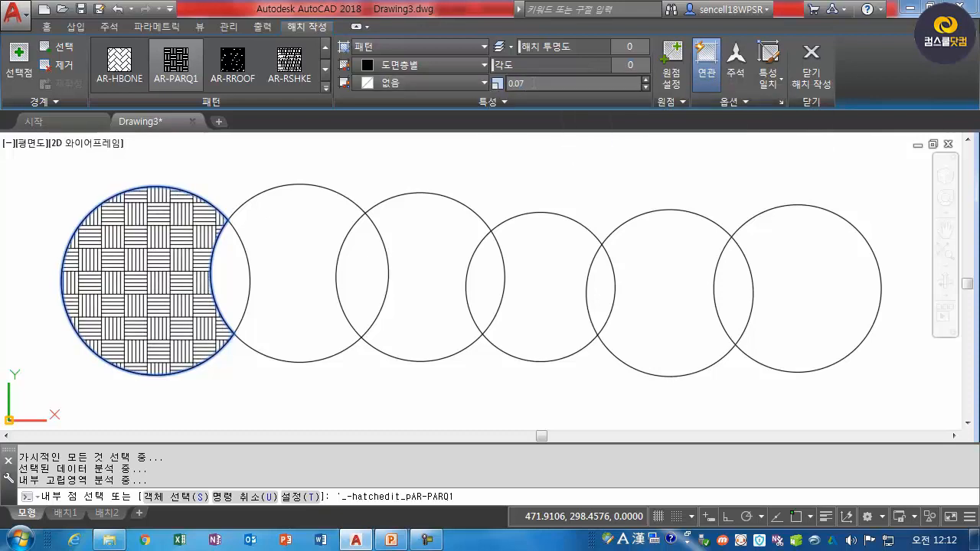
# Set the AR-PARQ1 hatch's pattern scale to 0.05 and finish the hatch.
pyautogui.moveTo(537, 82); pyautogui.dragTo(476, 87)
pyautogui.write('0.05')
pyautogui.press('Return')
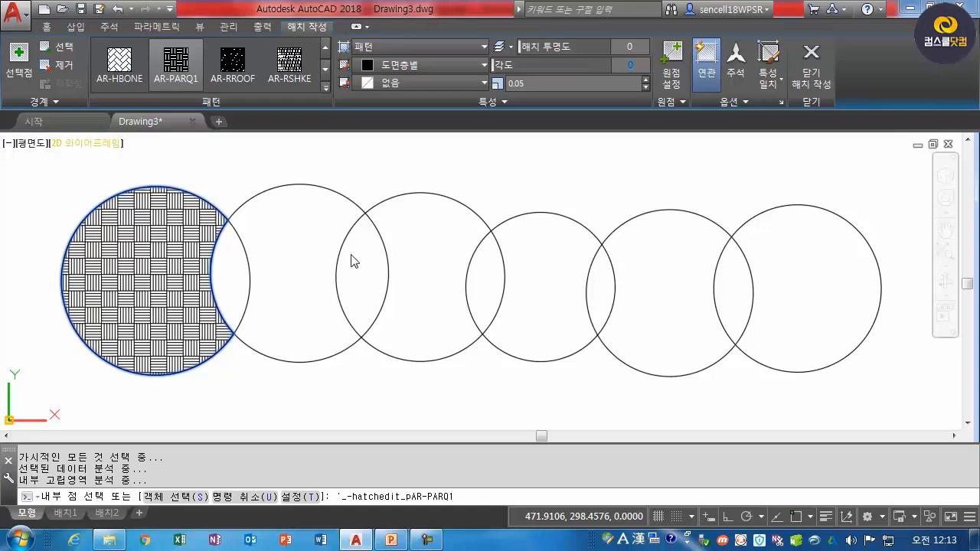
pyautogui.click(811, 69)
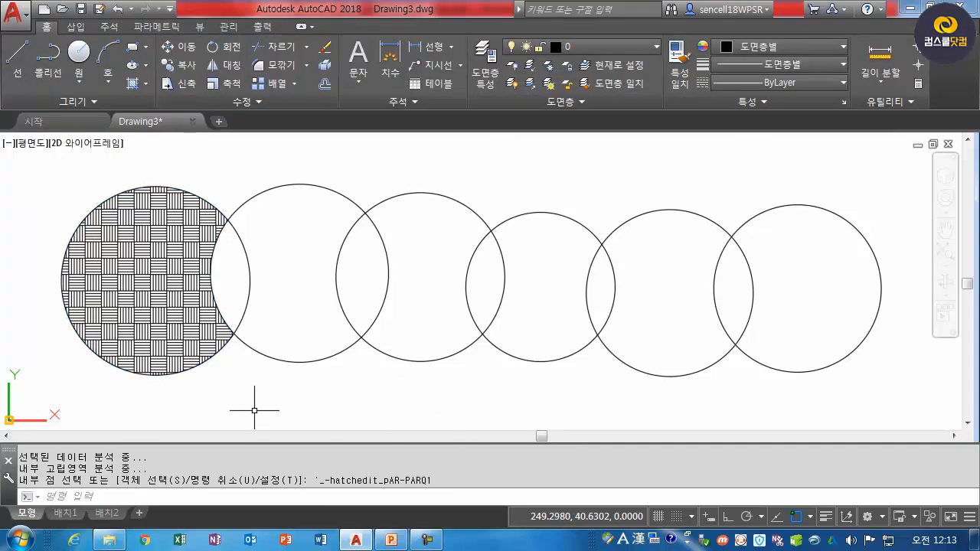
# Select the finished parquet hatch to view its editing options, and clear the selection.
pyautogui.click(130, 289)
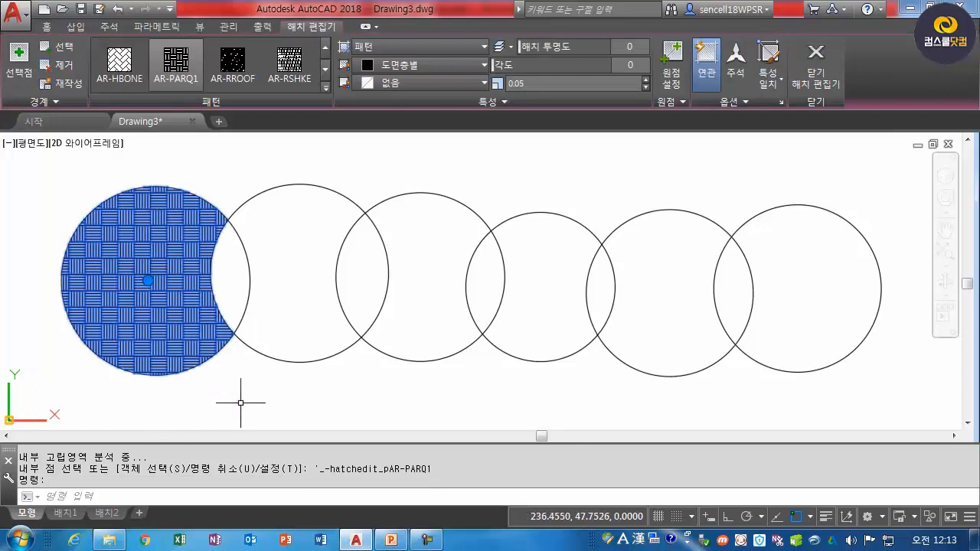
pyautogui.press('Escape')
pyautogui.press('Escape')
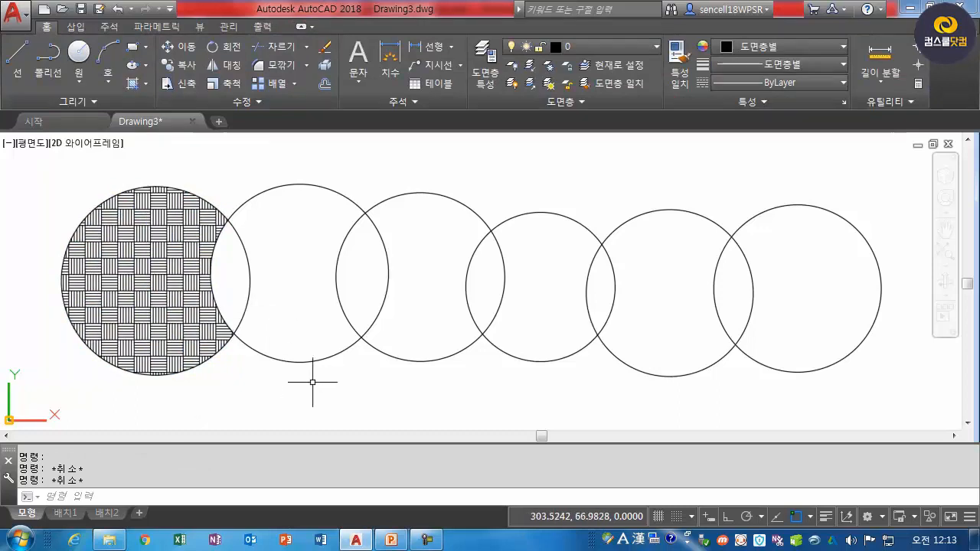
# Hatch the second circle's non-overlapping middle region with the BOX pattern at scale 1, rotated to 45 degrees.
pyautogui.write('h')
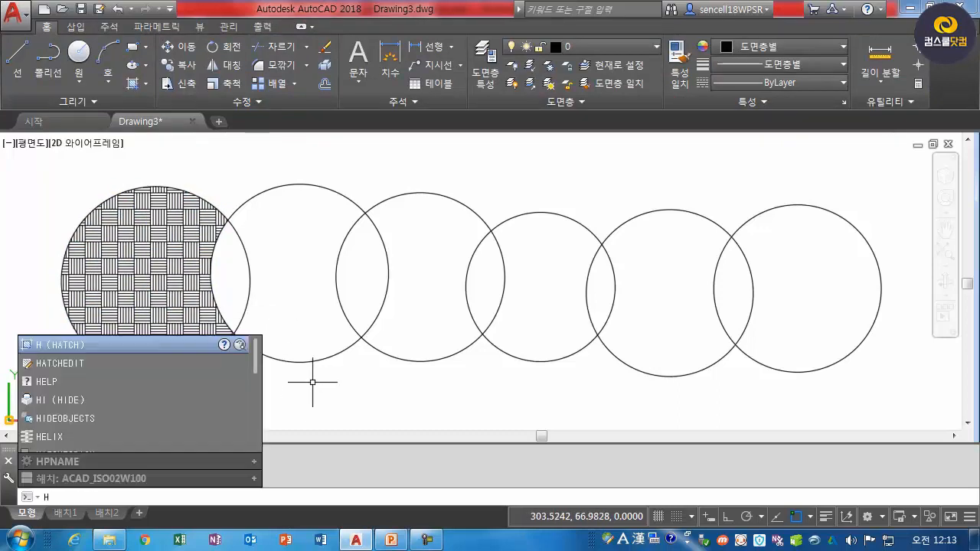
pyautogui.press('Return')
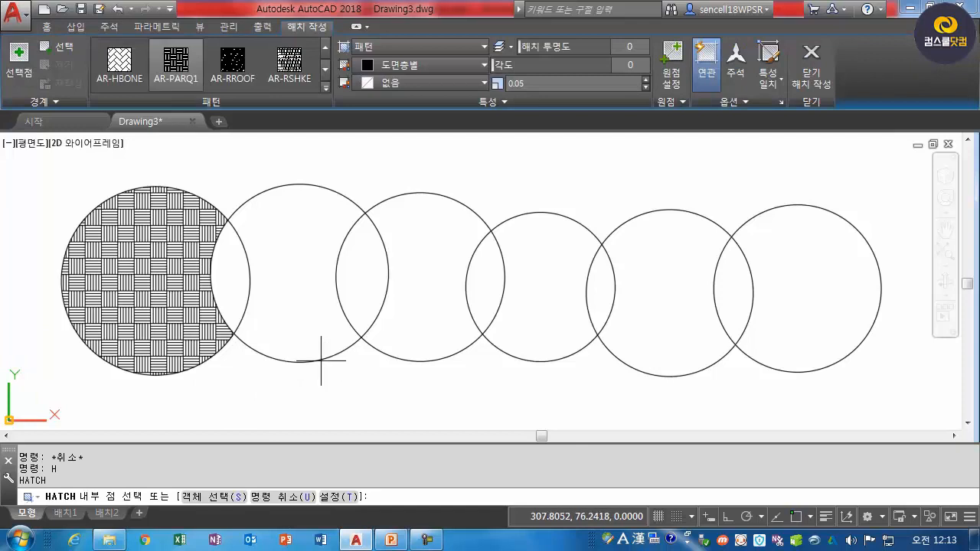
pyautogui.click(327, 87)
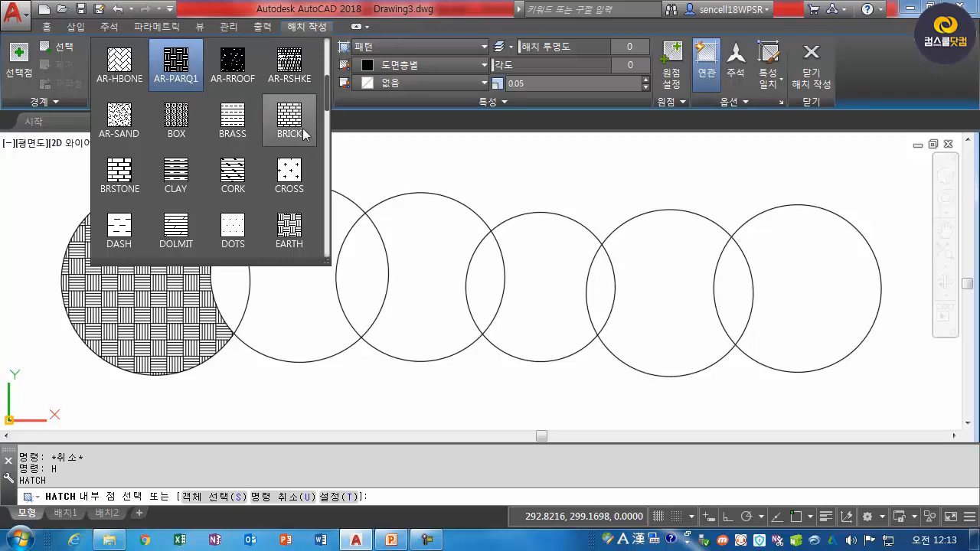
pyautogui.click(184, 124)
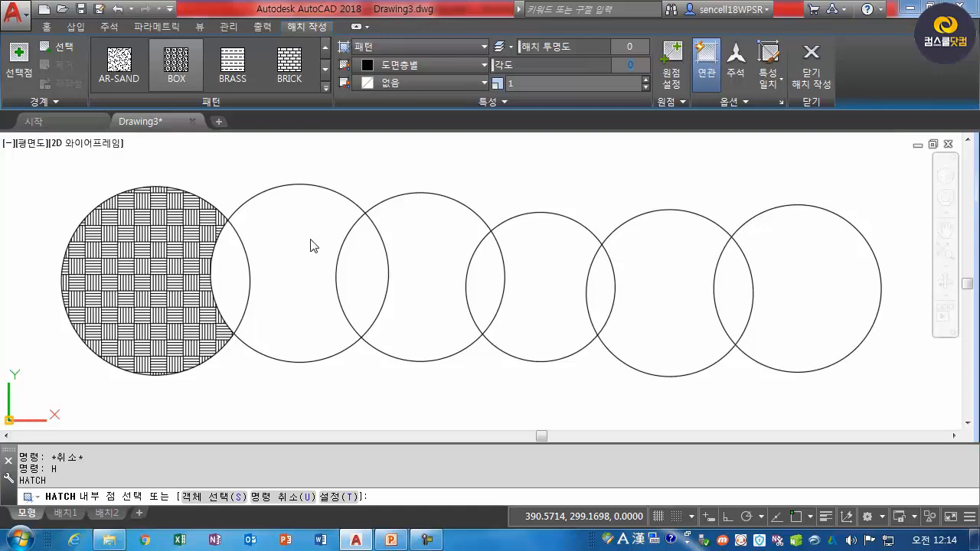
pyautogui.click(18, 58)
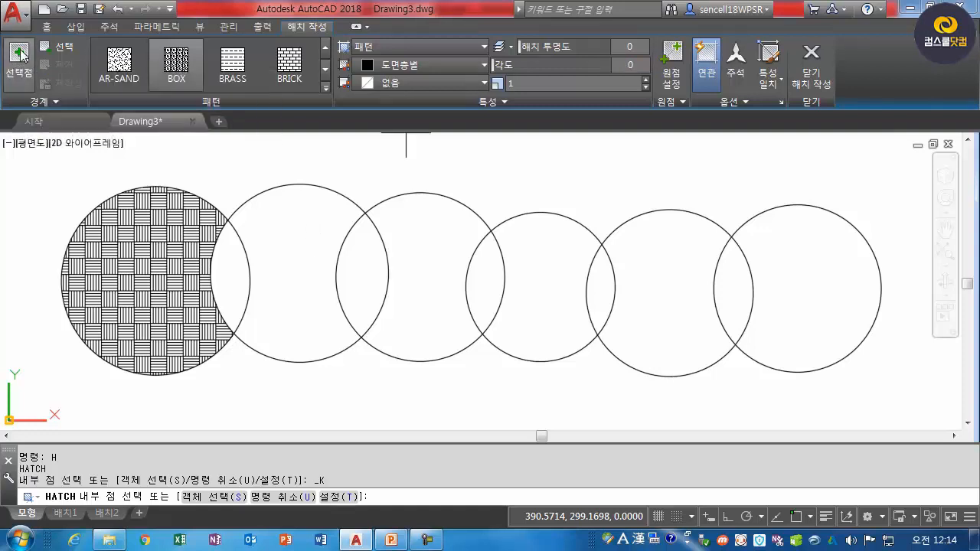
pyautogui.click(288, 215)
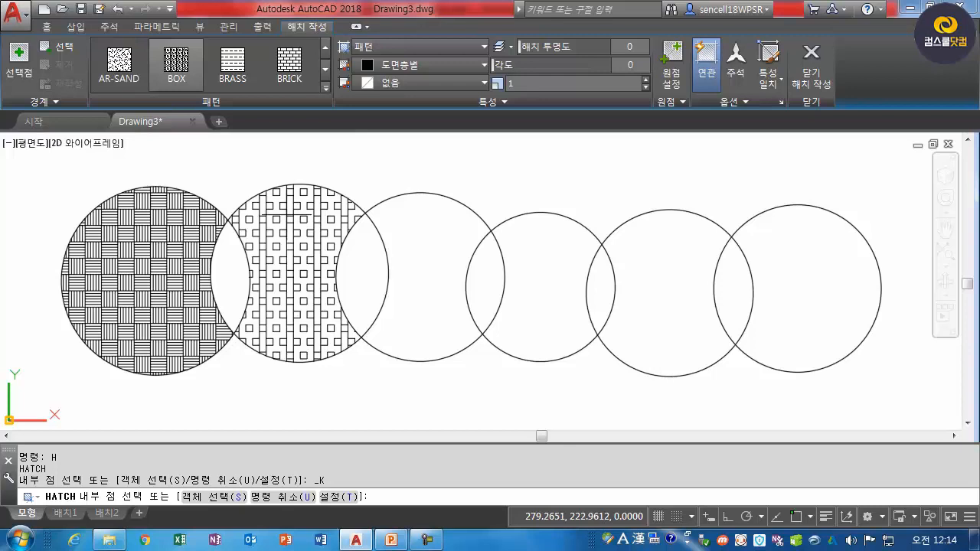
pyautogui.click(327, 234)
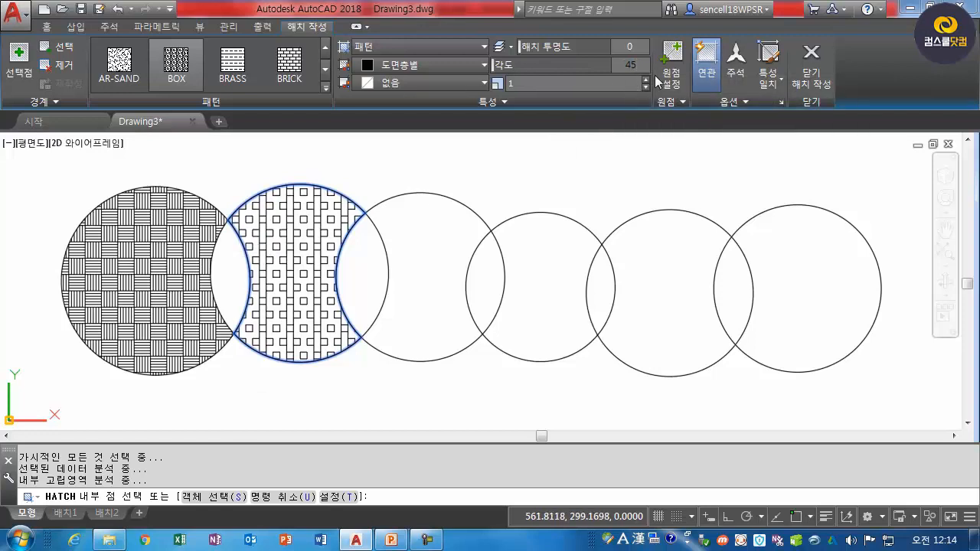
pyautogui.press('Return')
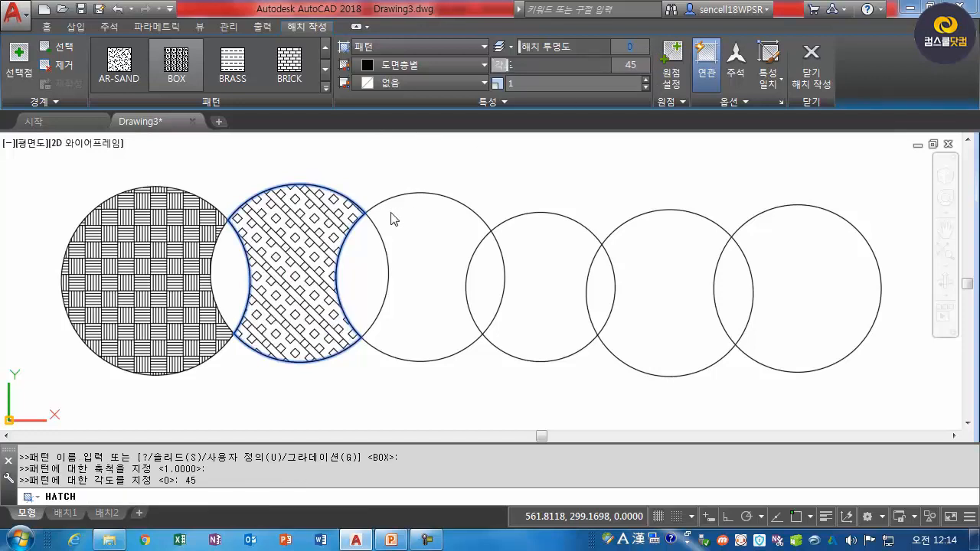
# Set the BOX hatch's pattern colour to dark red 153,27,30 and its background colour to yellow.
pyautogui.click(484, 66)
pyautogui.click(410, 123)
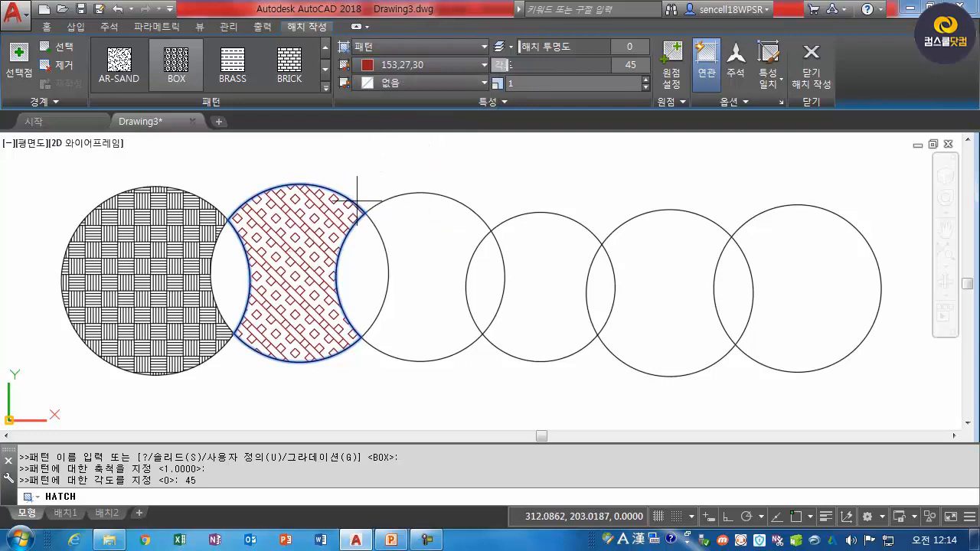
pyautogui.click(484, 83)
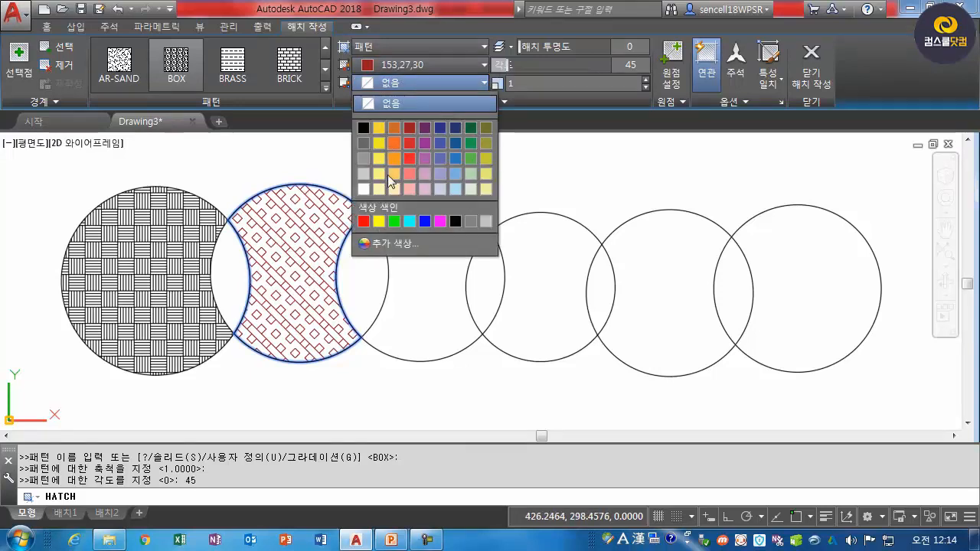
pyautogui.click(380, 222)
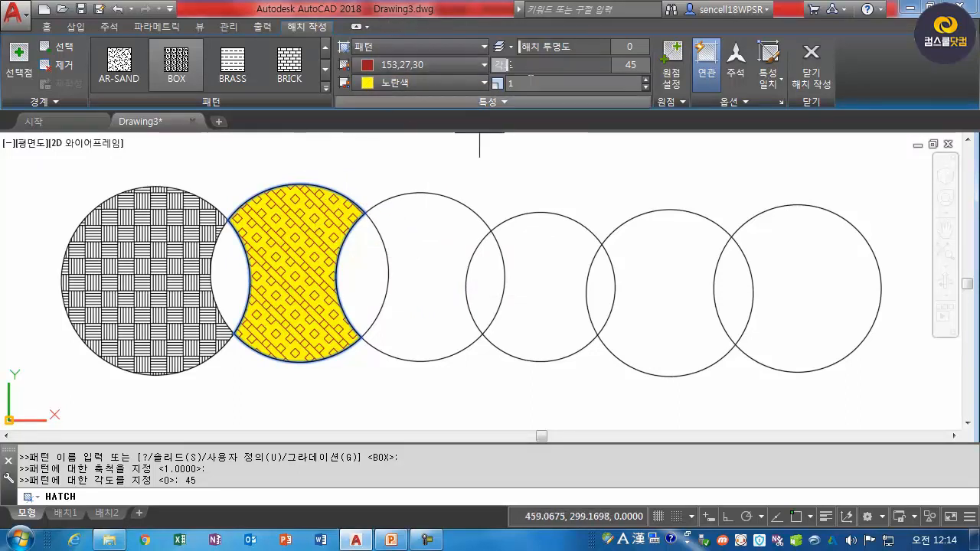
# Try adjusting the BOX hatch's transparency and bring it back to 0.
pyautogui.click(542, 47)
pyautogui.moveTo(543, 47)
pyautogui.mouseDown()
pyautogui.moveTo(587, 49)
pyautogui.moveTo(612, 63)
pyautogui.moveTo(523, 69)
pyautogui.moveTo(498, 82)
pyautogui.mouseUp()
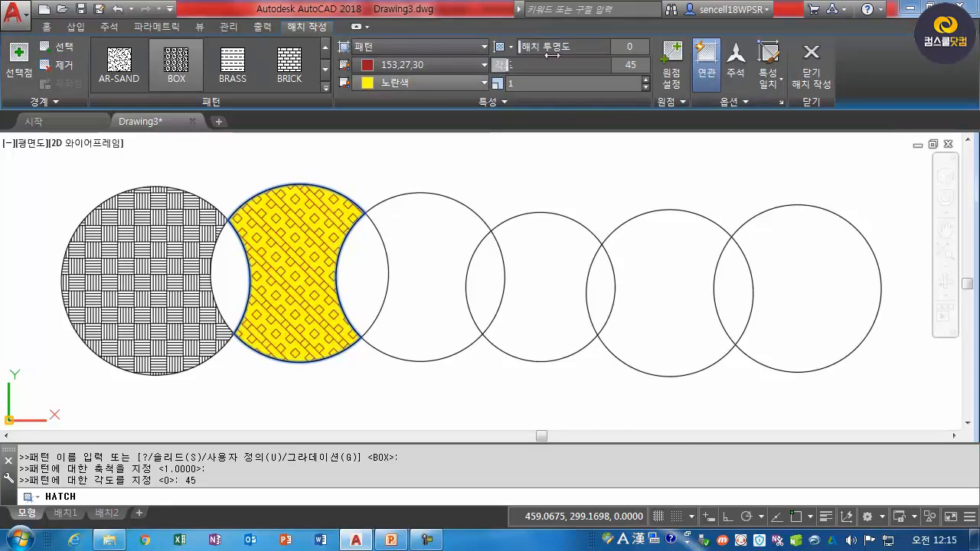
# Finish the BOX hatch and start a new one with pattern colour ByLayer, no background colour and angle 0.
pyautogui.click(814, 61)
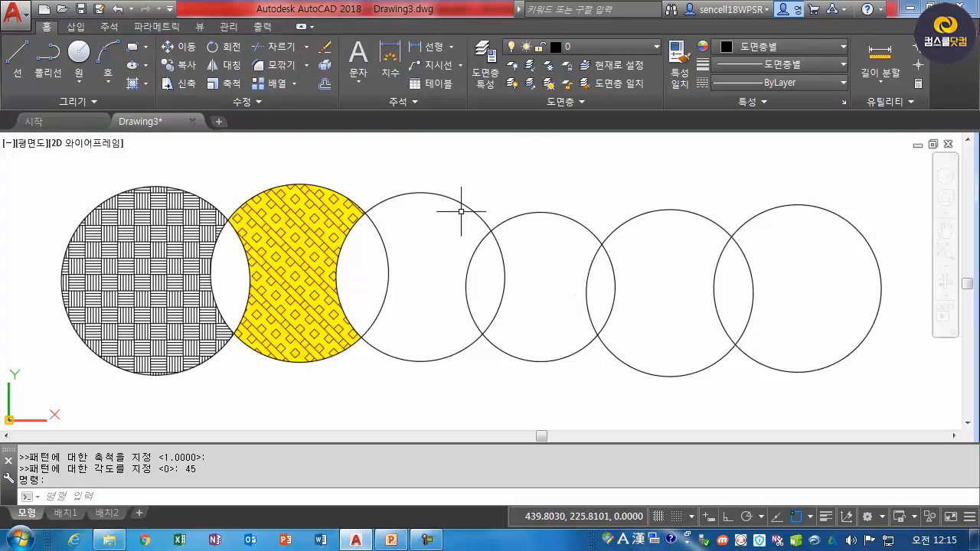
pyautogui.write('h')
pyautogui.press('Return')
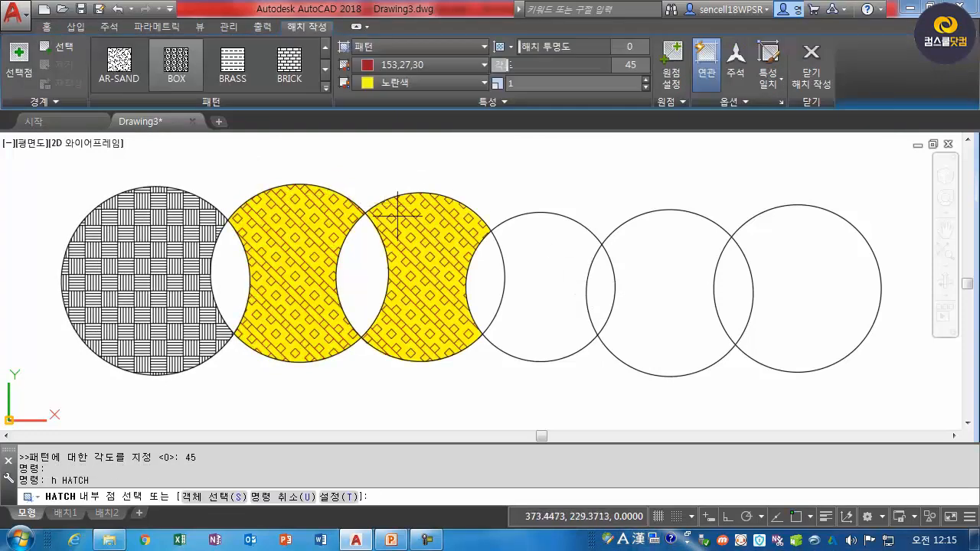
pyautogui.click(484, 66)
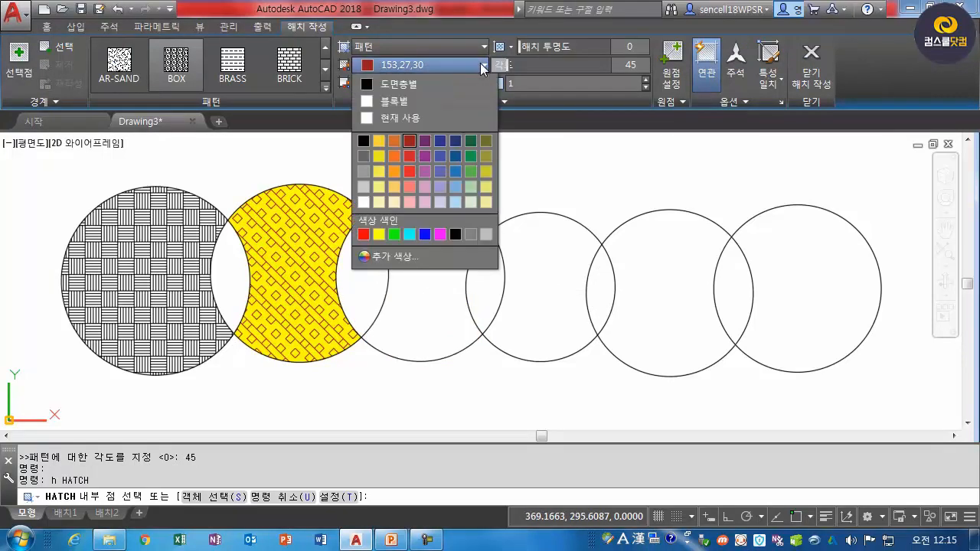
pyautogui.click(421, 84)
pyautogui.click(485, 83)
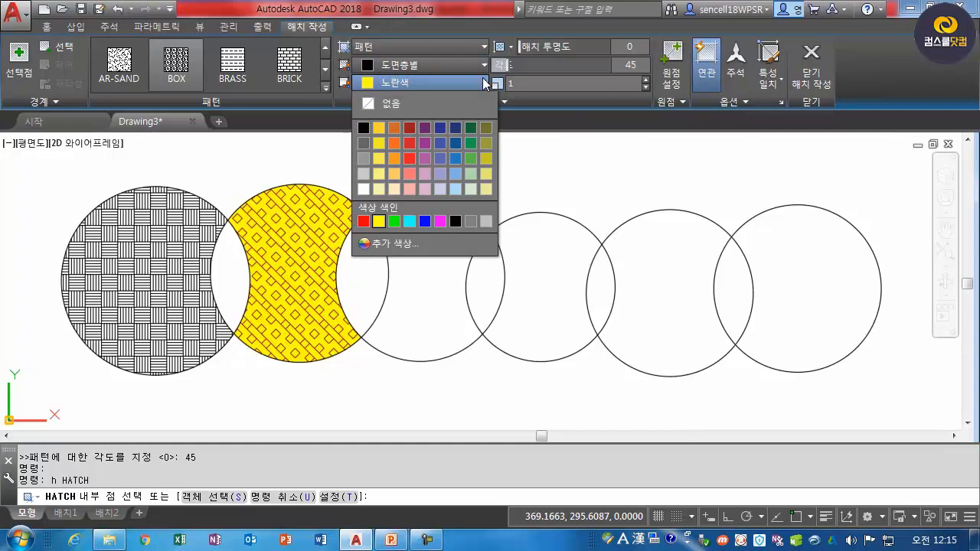
pyautogui.click(413, 104)
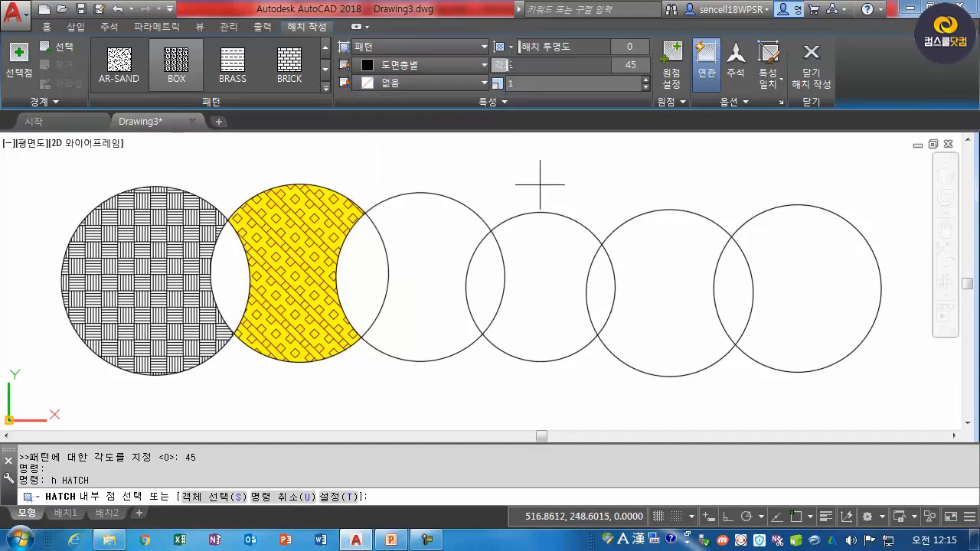
pyautogui.click(634, 65)
pyautogui.write('68')
pyautogui.press('Return')
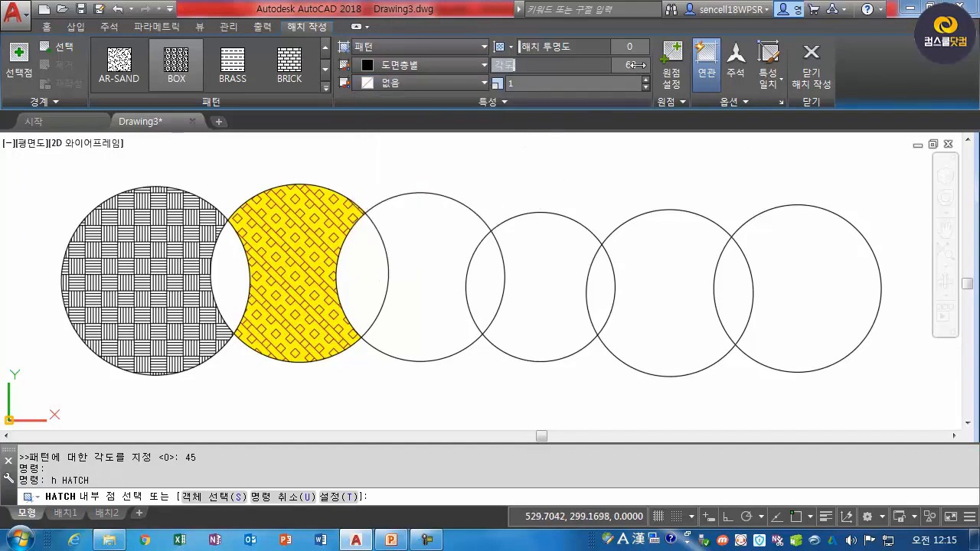
pyautogui.moveTo(635, 65); pyautogui.dragTo(494, 65)
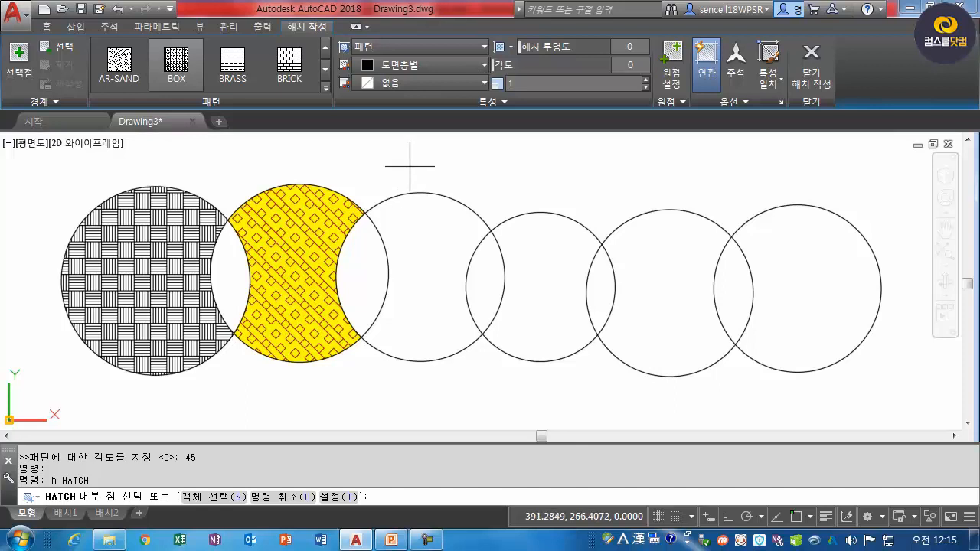
# Hatch the entire third circle, chosen as an object, with the GOST_GROUND pattern at scale 1, including its overlaps.
pyautogui.click(325, 88)
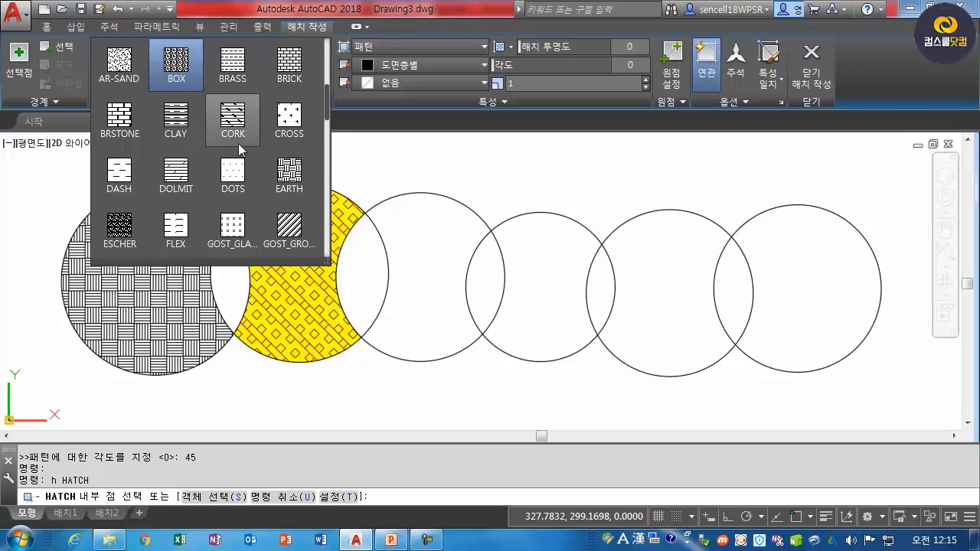
pyautogui.click(291, 227)
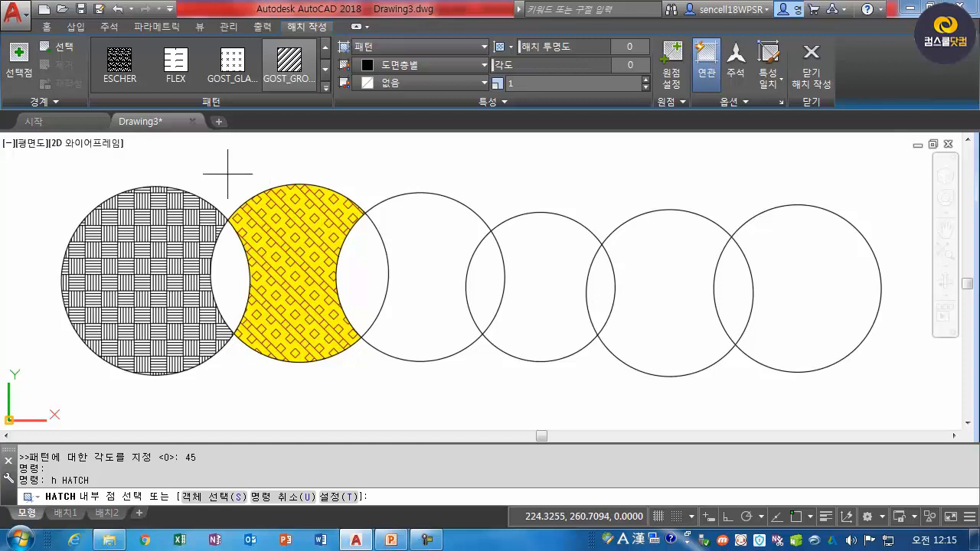
pyautogui.click(58, 46)
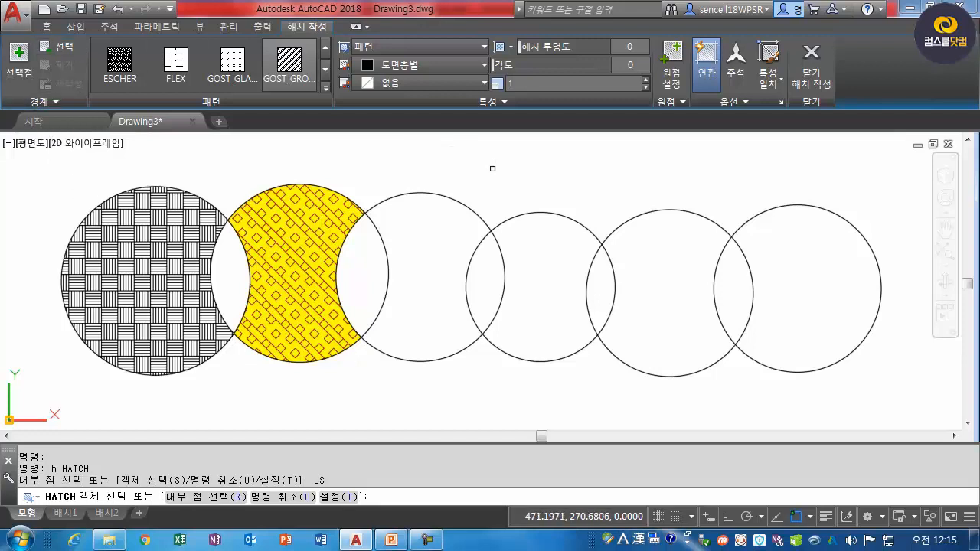
pyautogui.click(464, 204)
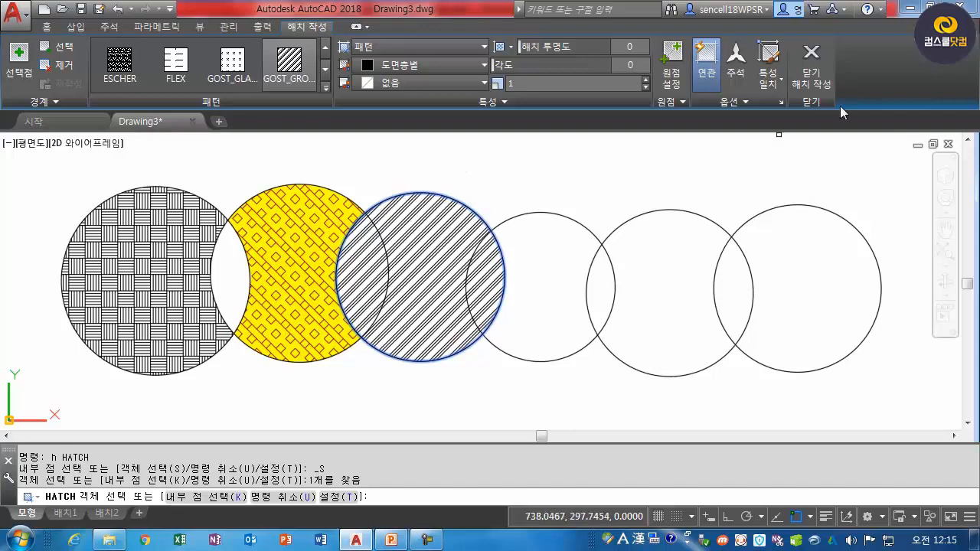
pyautogui.click(811, 61)
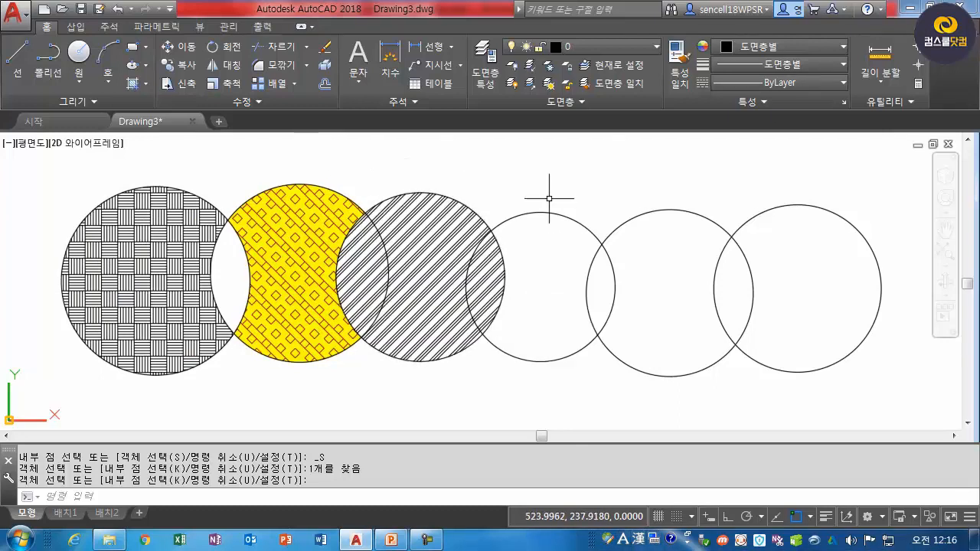
# Hatch the fourth circle's non-overlapping middle region with the AR-BRSTD brick pattern at scale 0.1, using an internal point.
pyautogui.write('h')
pyautogui.press('Return')
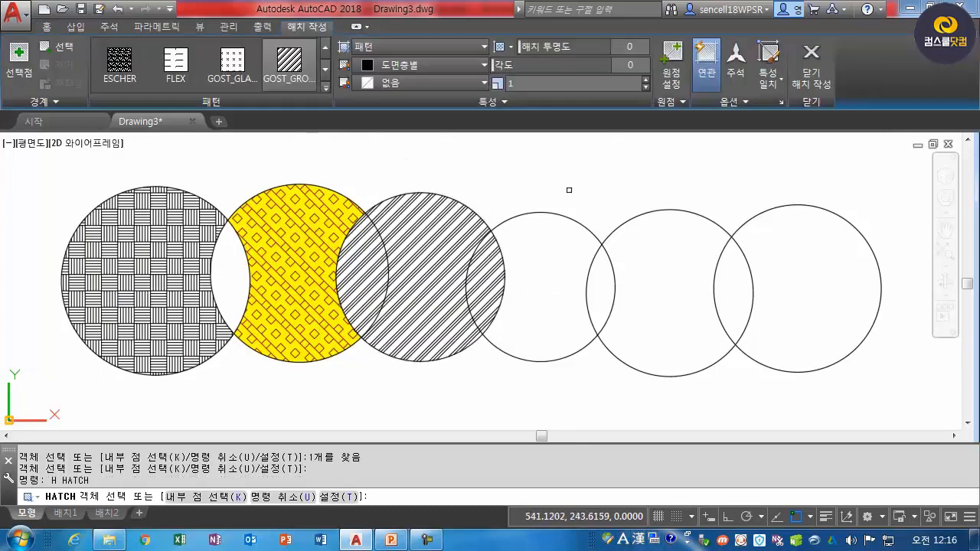
pyautogui.click(328, 88)
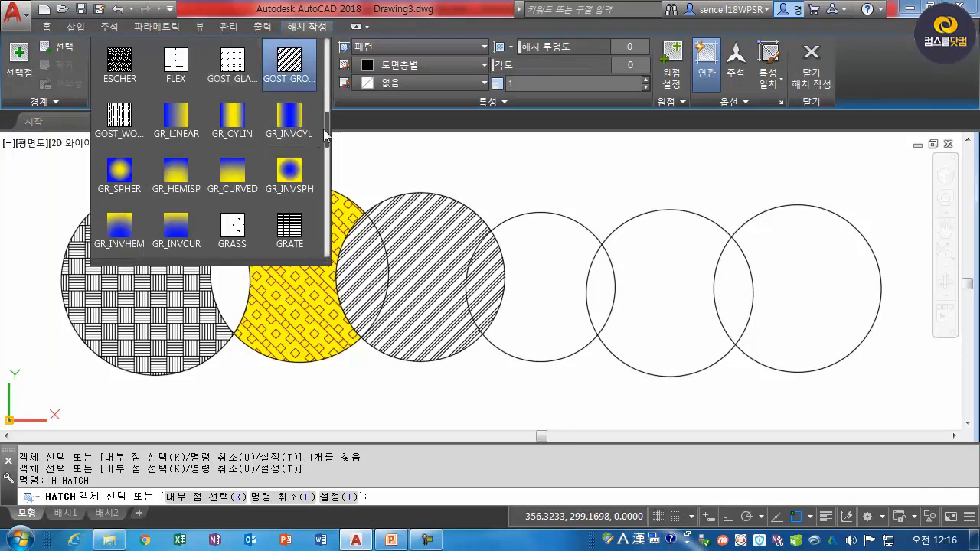
pyautogui.moveTo(328, 132); pyautogui.dragTo(334, 61)
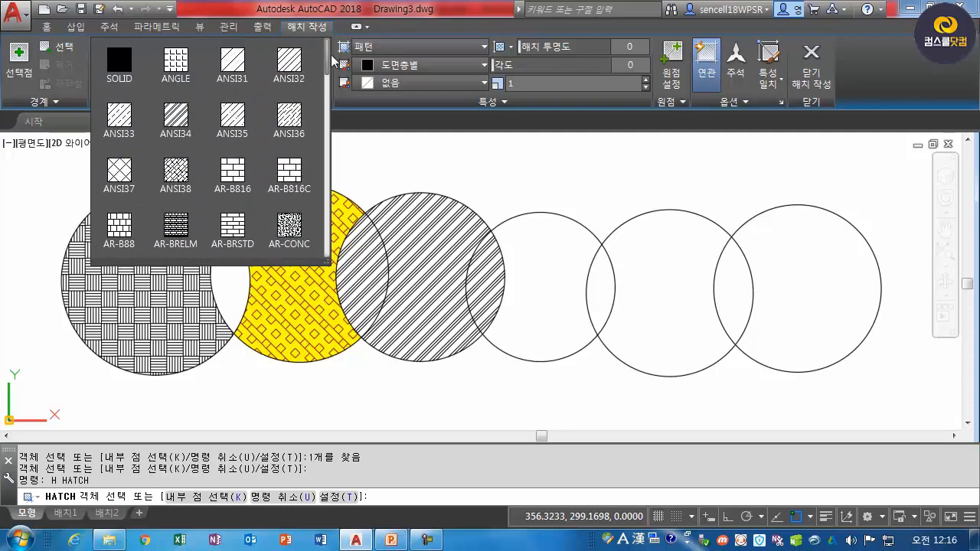
pyautogui.click(222, 228)
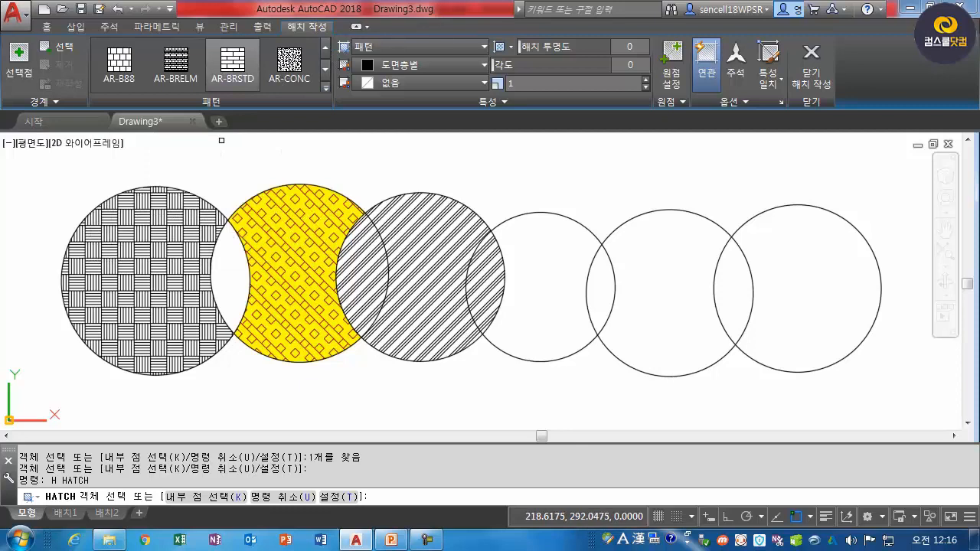
pyautogui.click(18, 62)
pyautogui.click(573, 262)
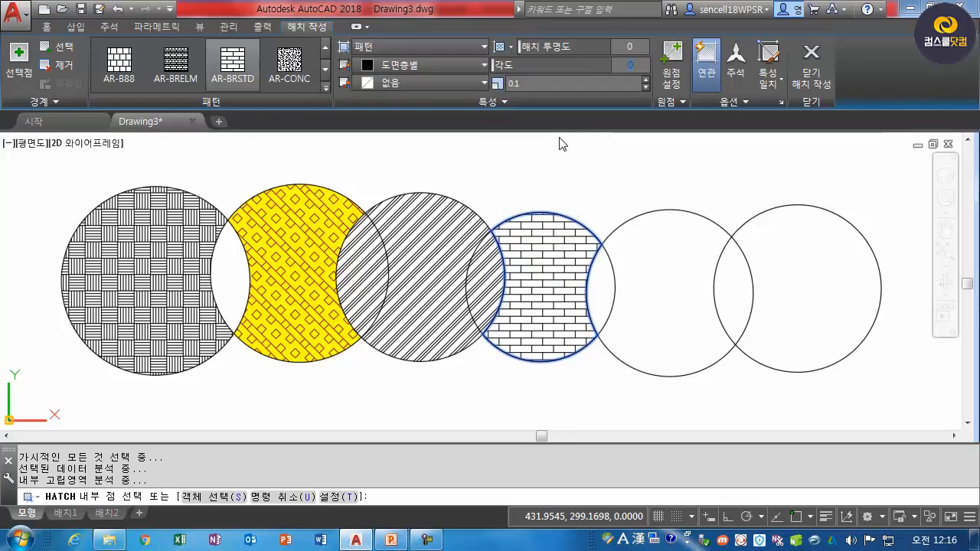
pyautogui.click(811, 61)
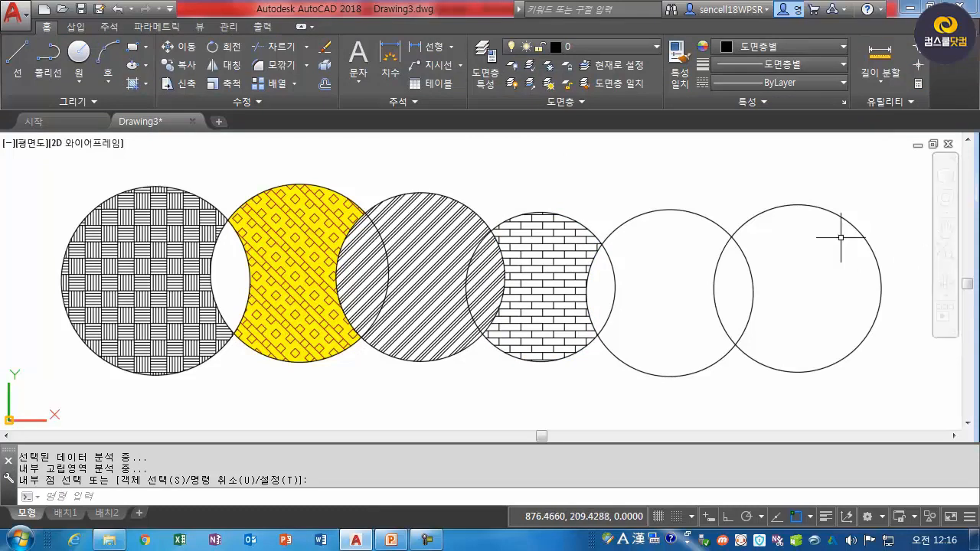
# Hatch the fifth circle's non-overlapping middle region by matching the properties of the second circle's yellow BOX hatch.
pyautogui.write('h')
pyautogui.press('Return')
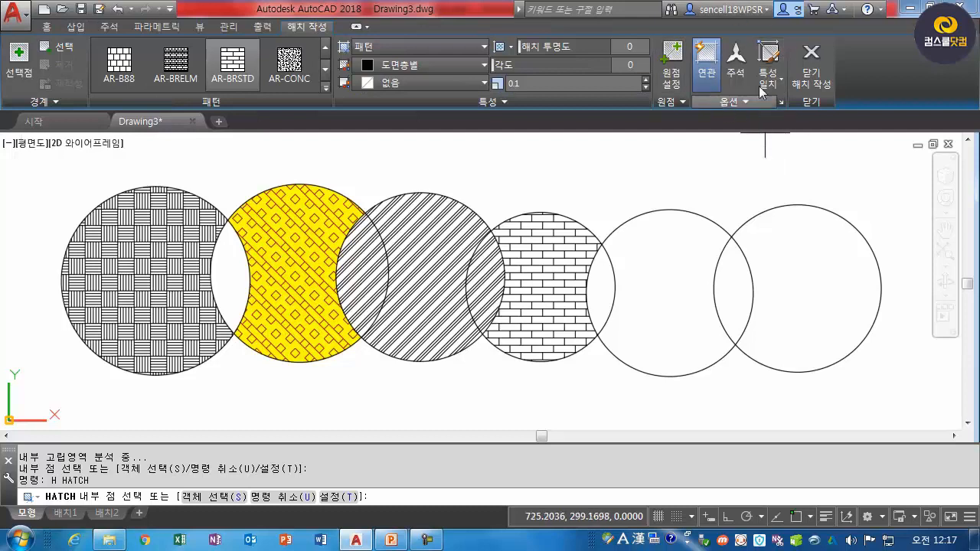
pyautogui.click(768, 53)
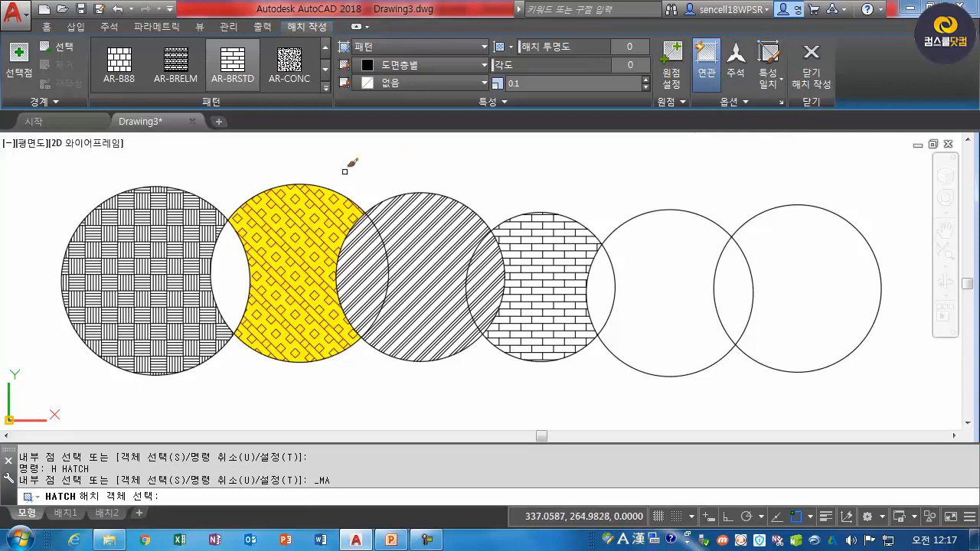
pyautogui.click(328, 205)
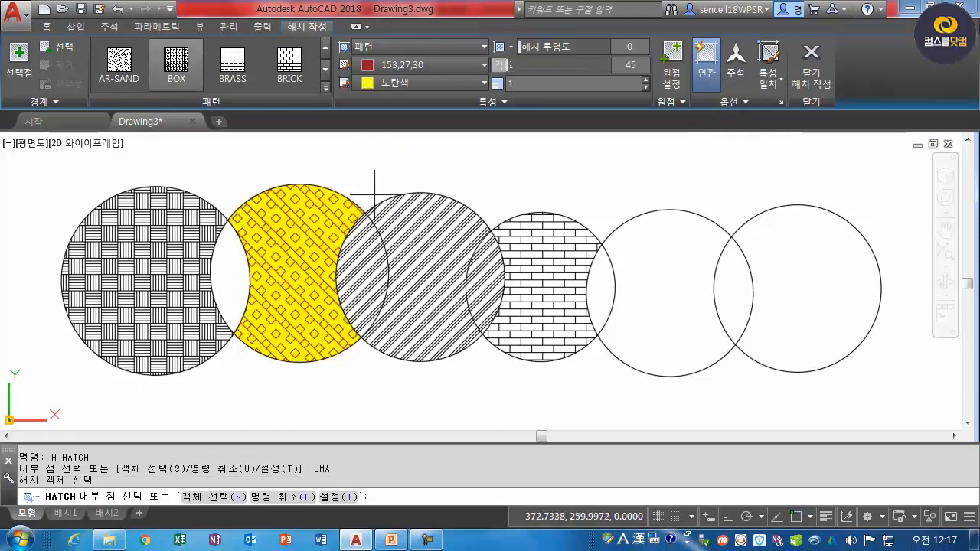
pyautogui.click(671, 247)
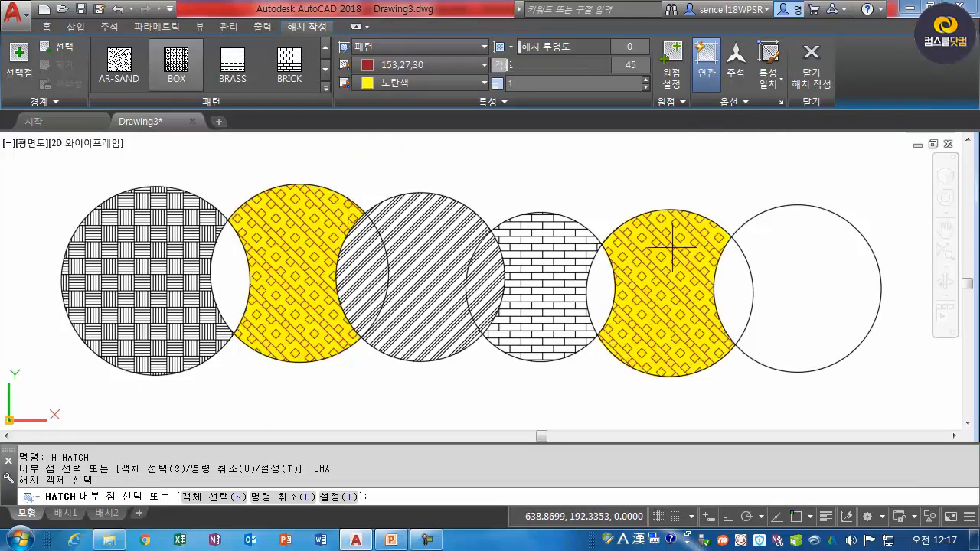
pyautogui.click(750, 278)
pyautogui.press('Return')
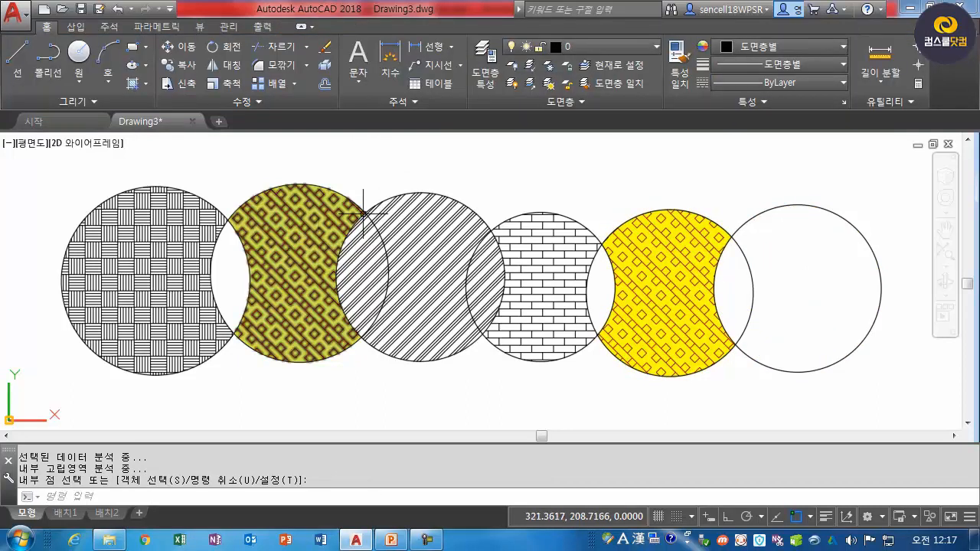
pyautogui.moveTo(687, 273)
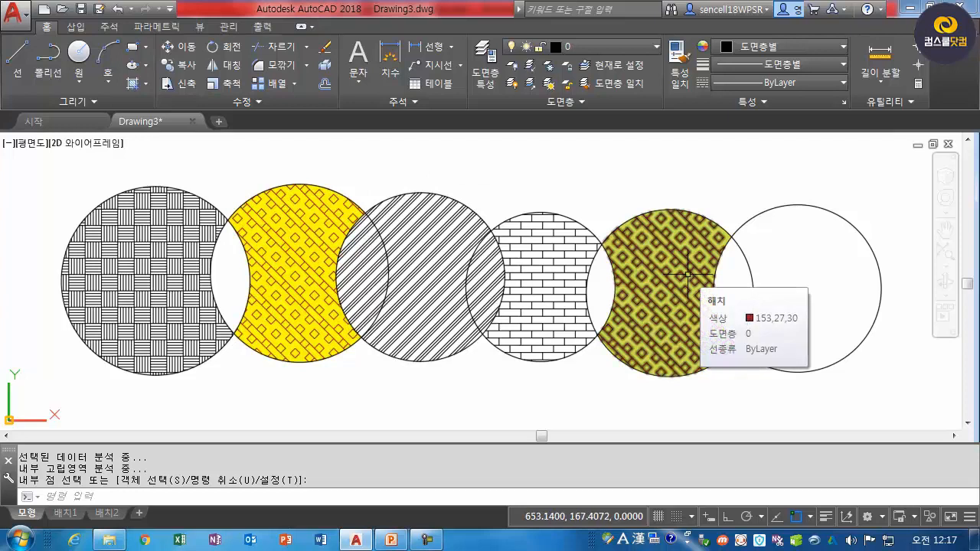
# Hatch the sixth circle's non-overlapping region by matching the properties of the first circle's parquet hatch.
pyautogui.press('Return')
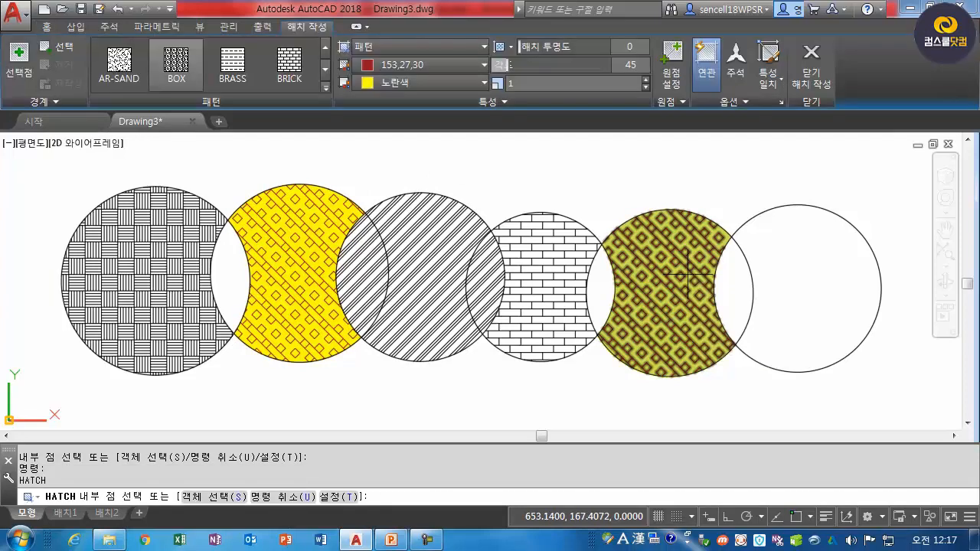
pyautogui.click(768, 63)
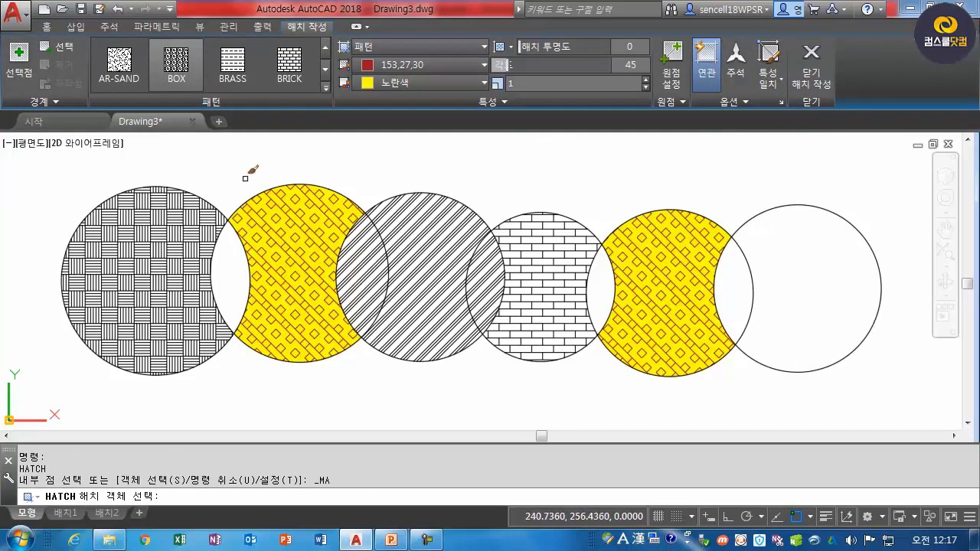
pyautogui.click(192, 203)
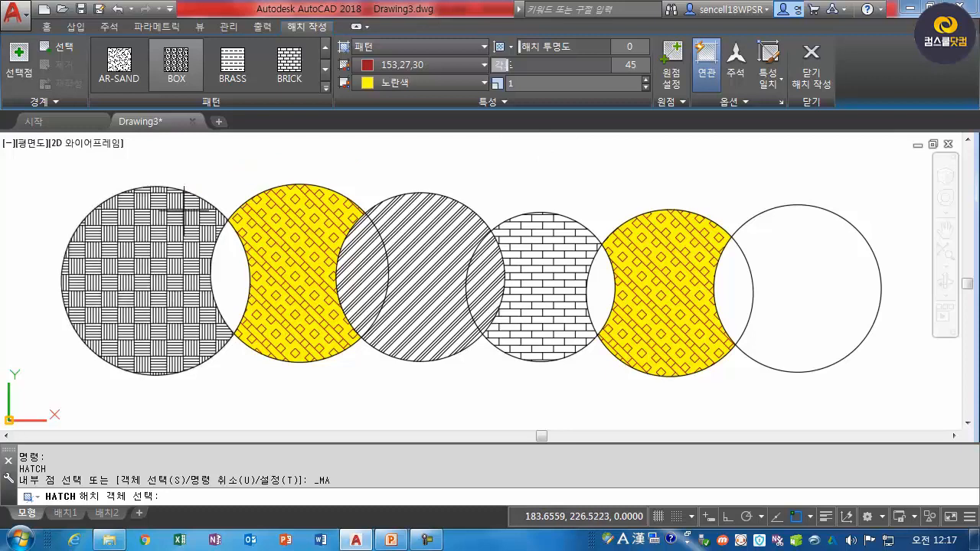
pyautogui.click(785, 249)
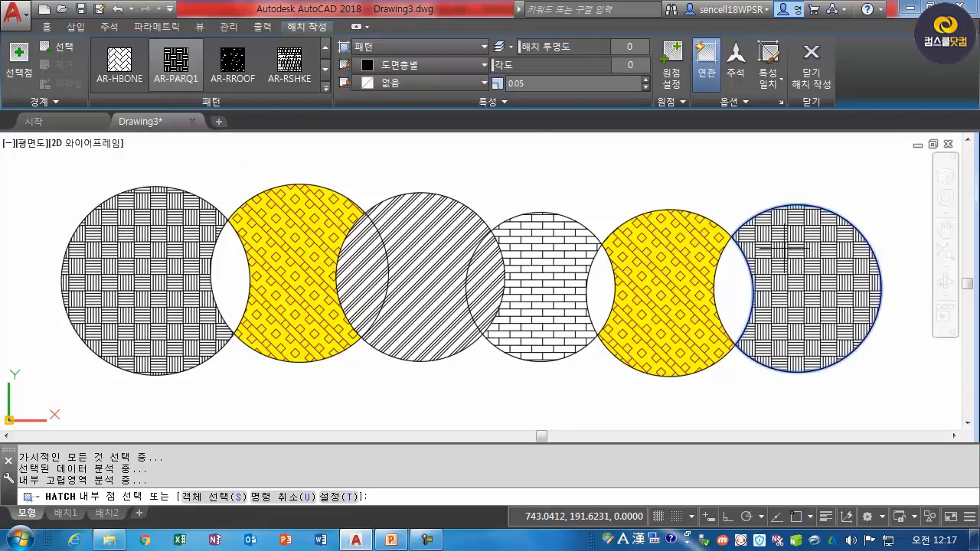
pyautogui.press('Return')
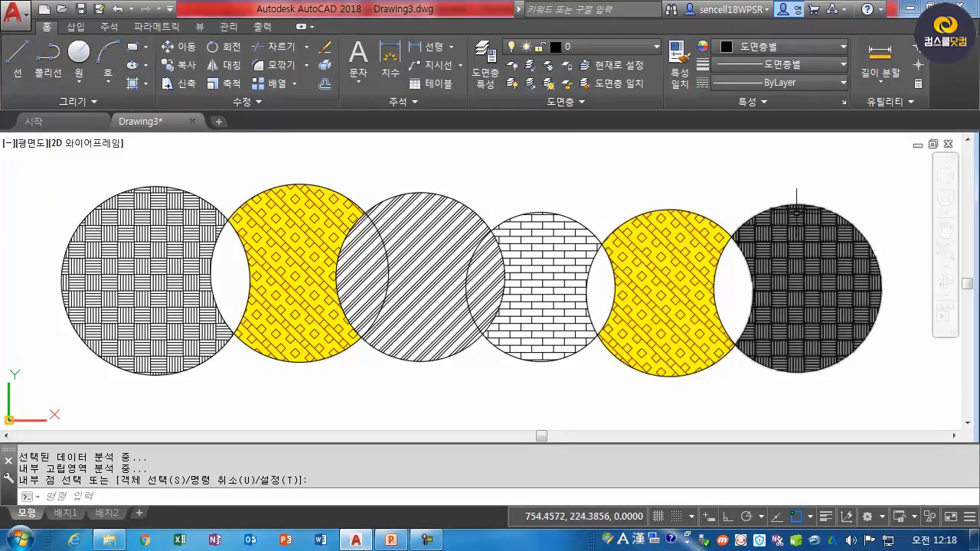
# Erase all six circles together with their hatches.
pyautogui.press('Escape')
pyautogui.write('e')
pyautogui.press('Return')
pyautogui.click(864, 183)
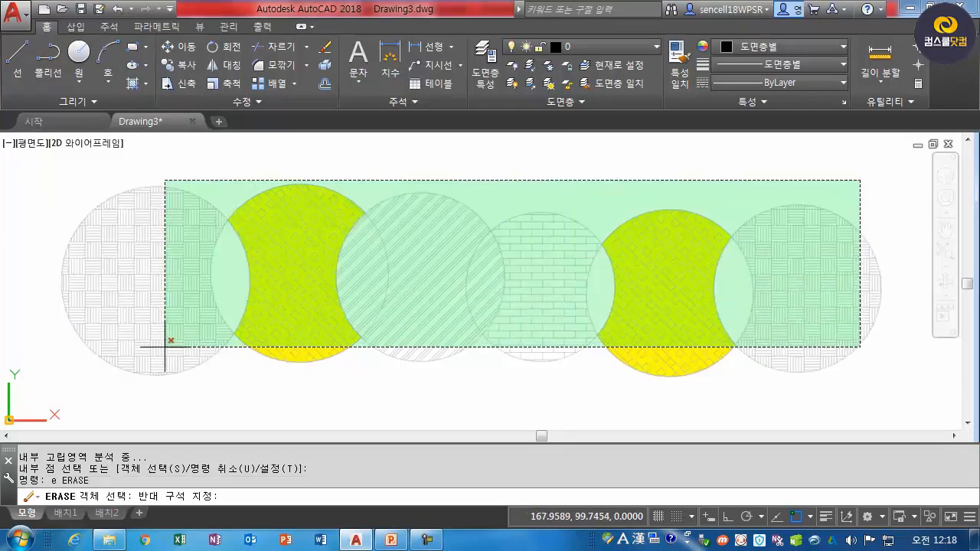
pyautogui.click(150, 368)
# Draw a large rectangle across the middle of the empty drawing and a second, smaller rectangle inside it.
pyautogui.write('rec')
pyautogui.press('Return')
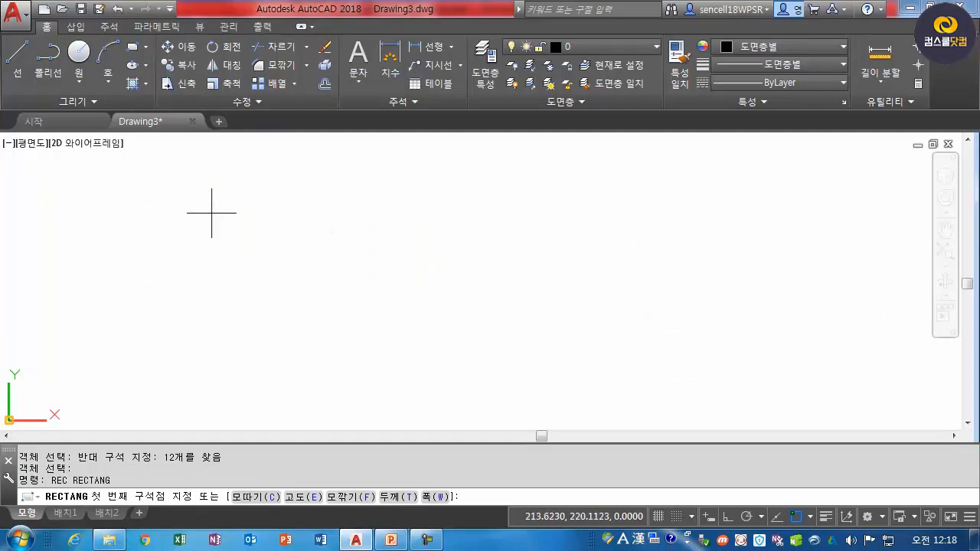
pyautogui.click(208, 180)
pyautogui.click(717, 384)
pyautogui.press('Return')
pyautogui.click(315, 225)
pyautogui.click(635, 346)
# Add two progressively smaller rectangles nested inside the inner rectangle, making four nested rectangles.
pyautogui.press('Return')
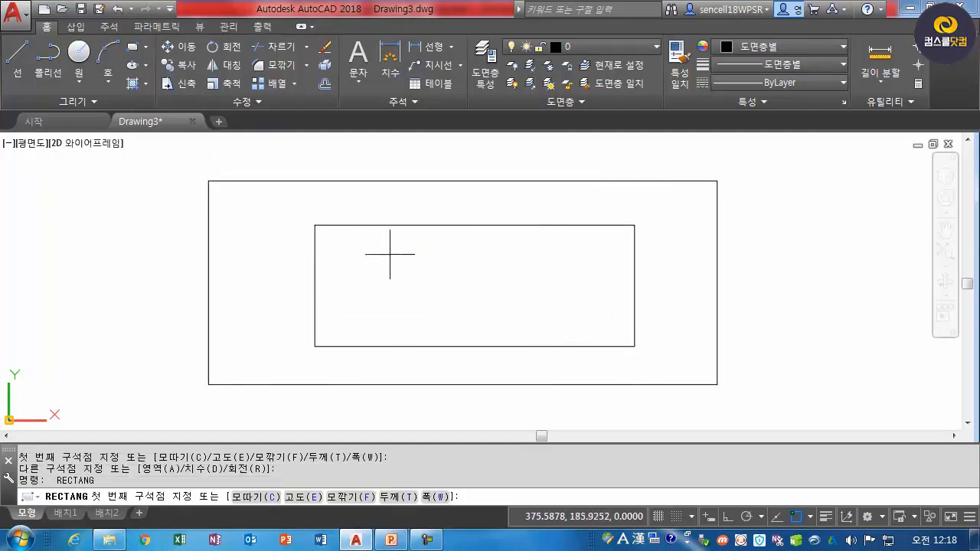
pyautogui.click(389, 255)
pyautogui.click(592, 315)
pyautogui.press('Return')
pyautogui.click(430, 266)
pyautogui.click(541, 299)
# Hatch the area between the outermost and second rectangles with the AR-PARQ1 pattern at scale 0.05 and angle 0.
pyautogui.write('h')
pyautogui.press('Return')
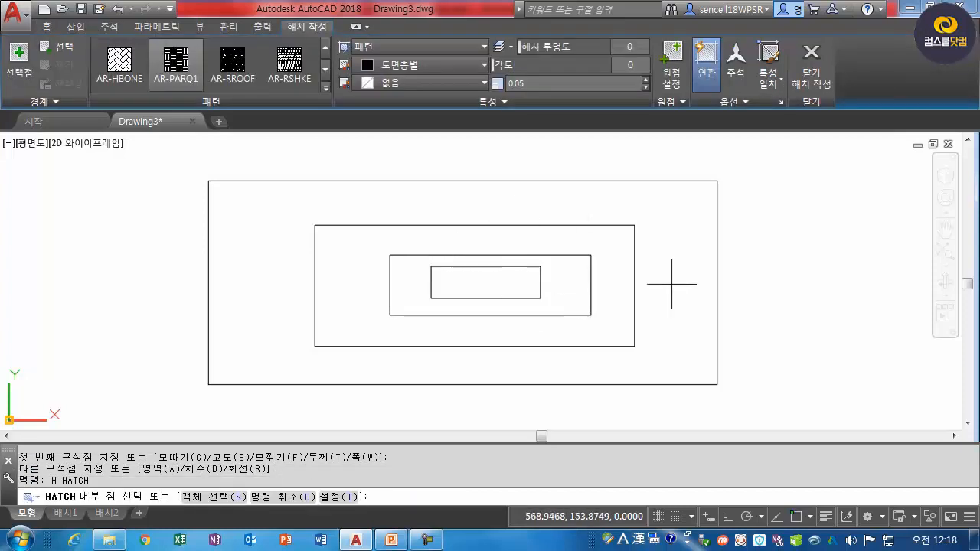
pyautogui.click(680, 216)
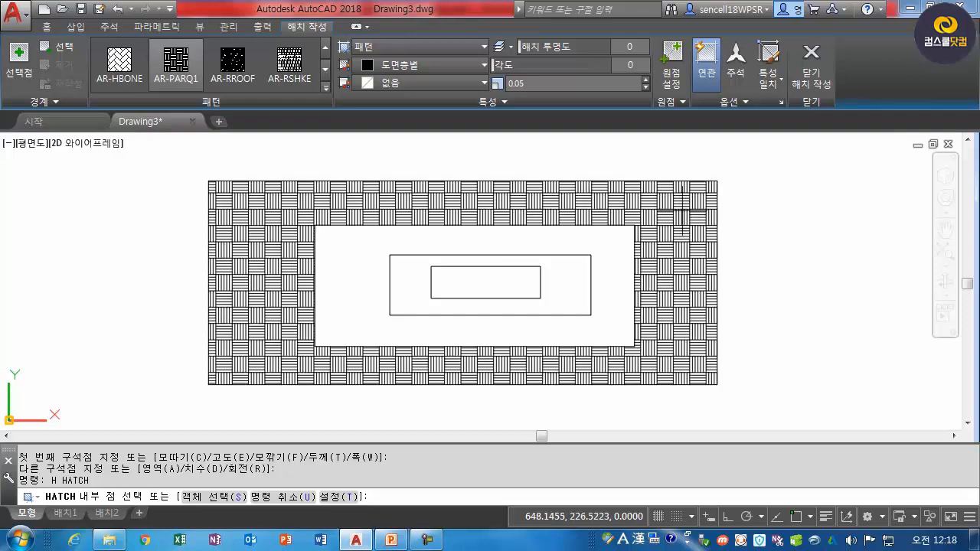
pyautogui.click(681, 208)
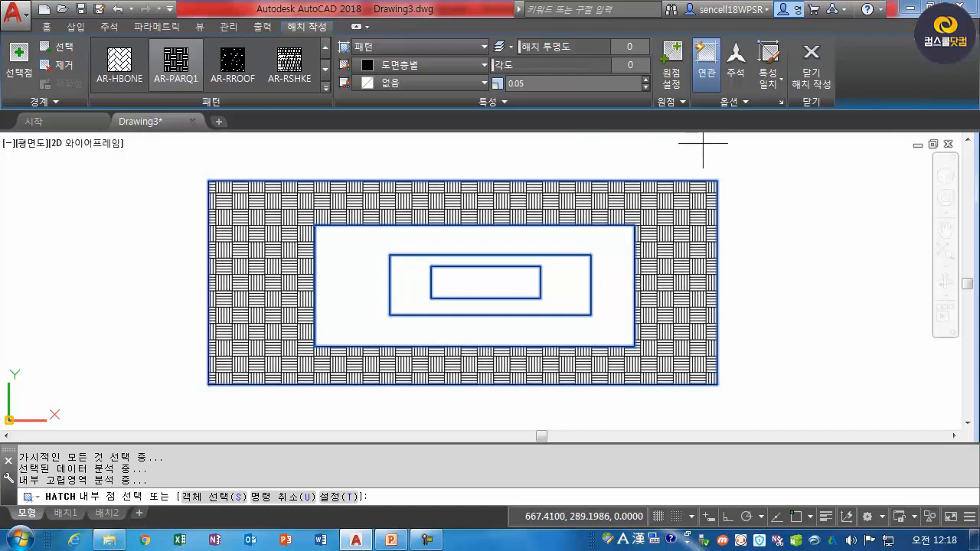
# Review the island detection choices for the rectangle hatch, then set it to normal island detection (일반 고립영역 탐지).
pyautogui.click(744, 103)
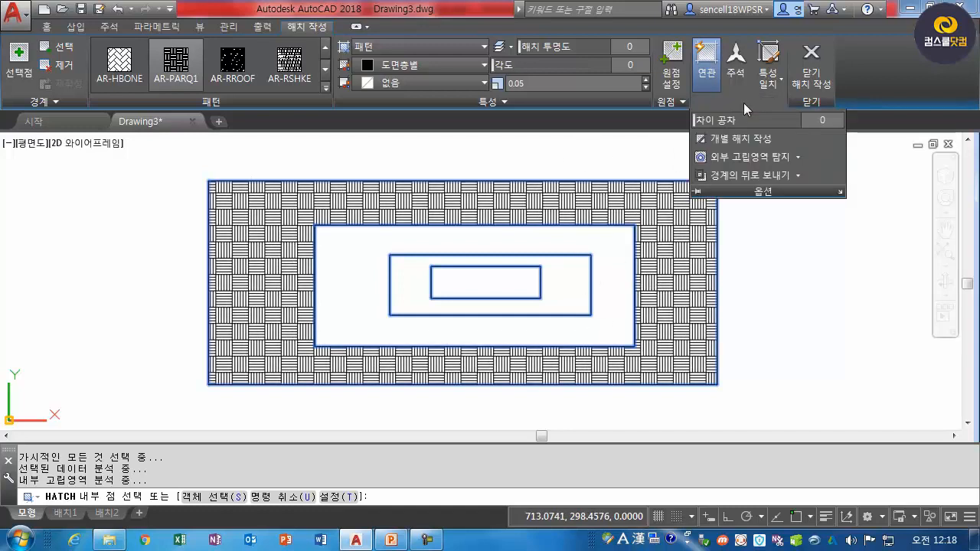
pyautogui.click(797, 157)
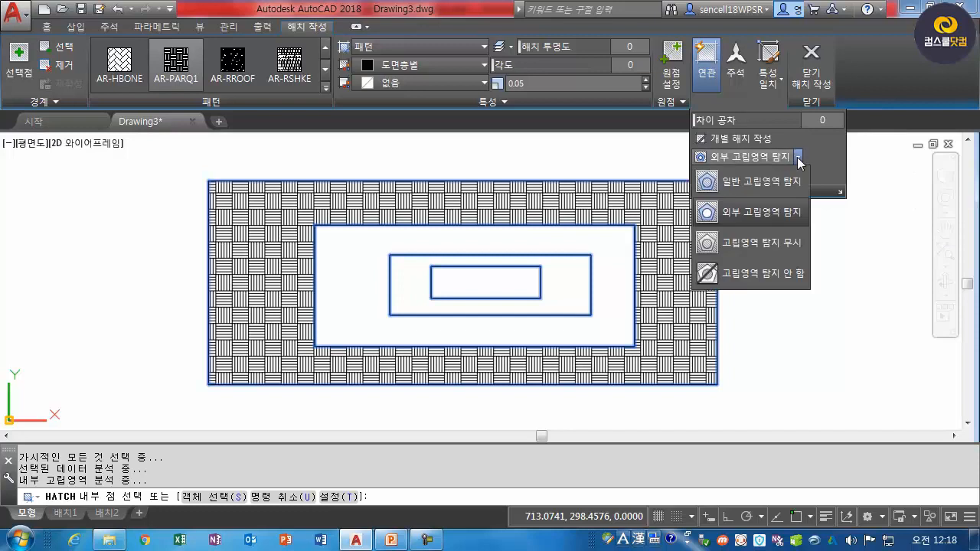
pyautogui.click(781, 214)
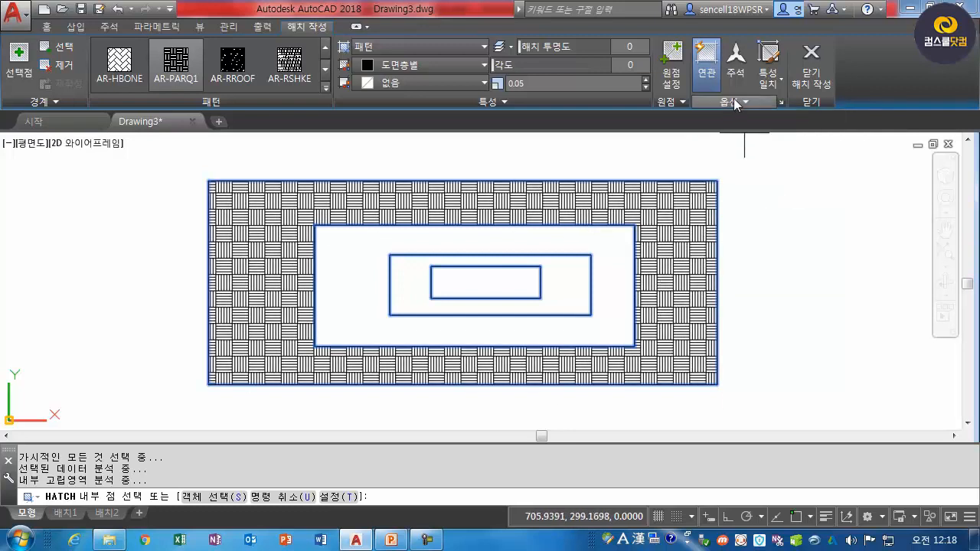
pyautogui.click(741, 104)
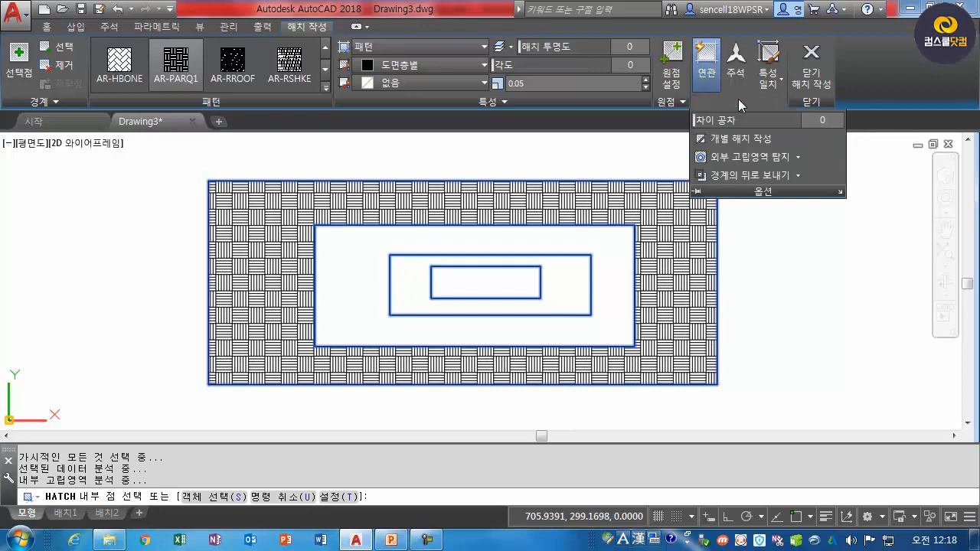
pyautogui.click(799, 158)
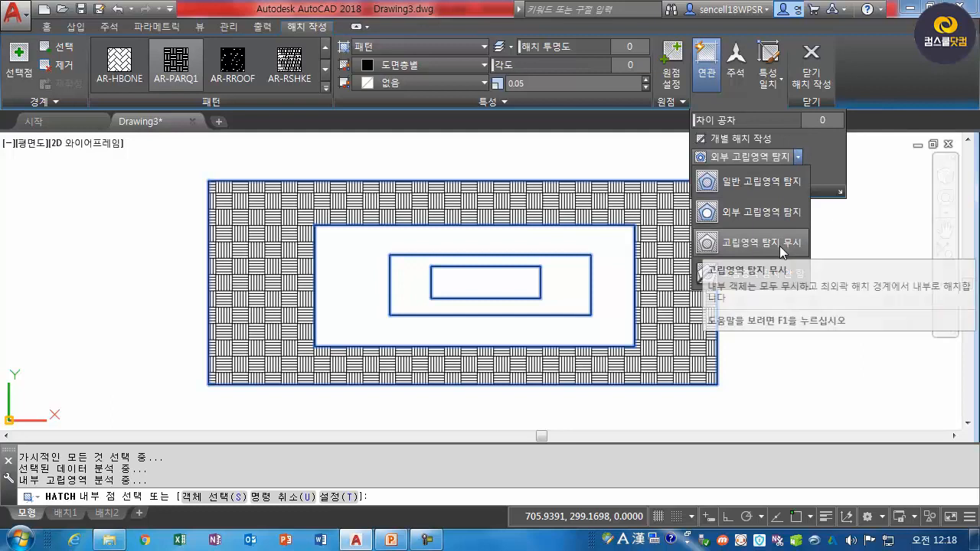
pyautogui.click(764, 182)
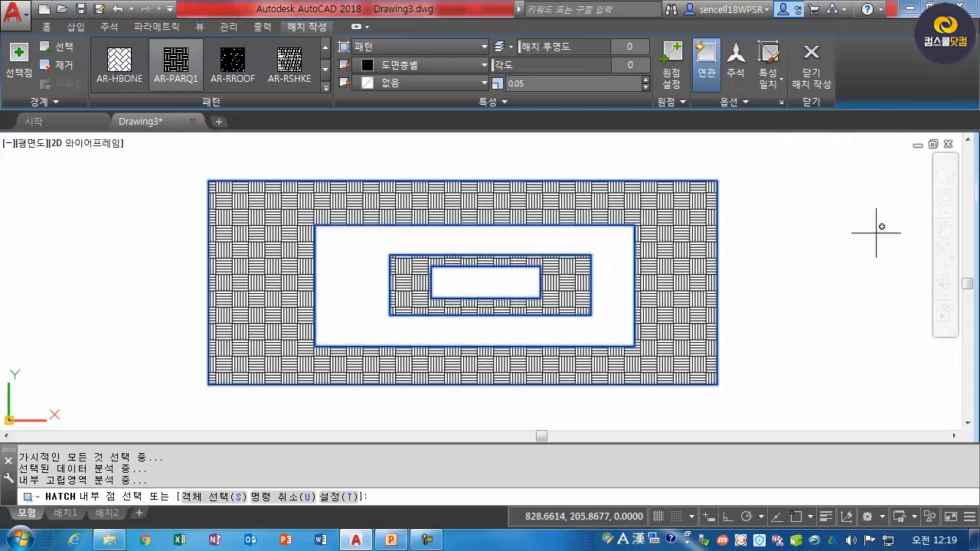
# Switch the rectangle hatch to no island detection (고립영역 탐지 안 함).
pyautogui.click(746, 101)
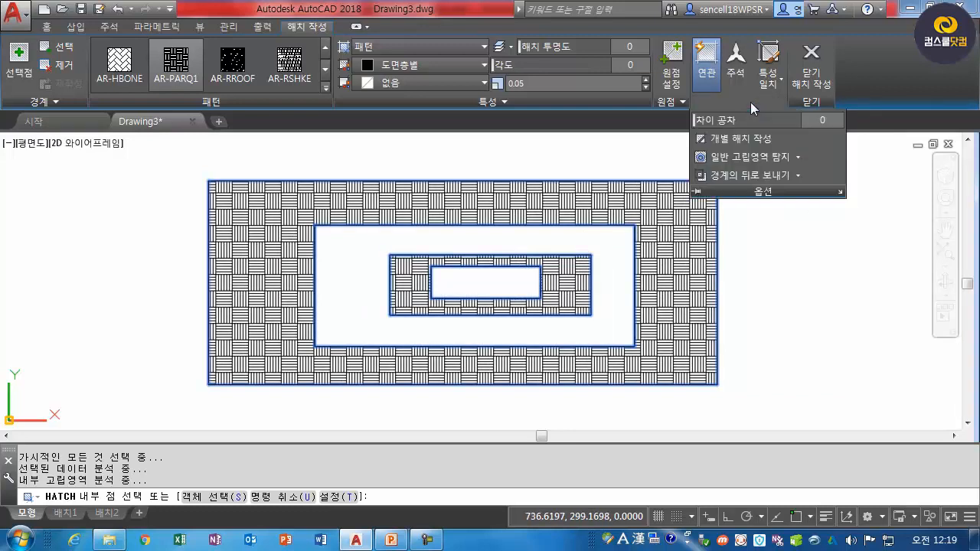
pyautogui.click(799, 158)
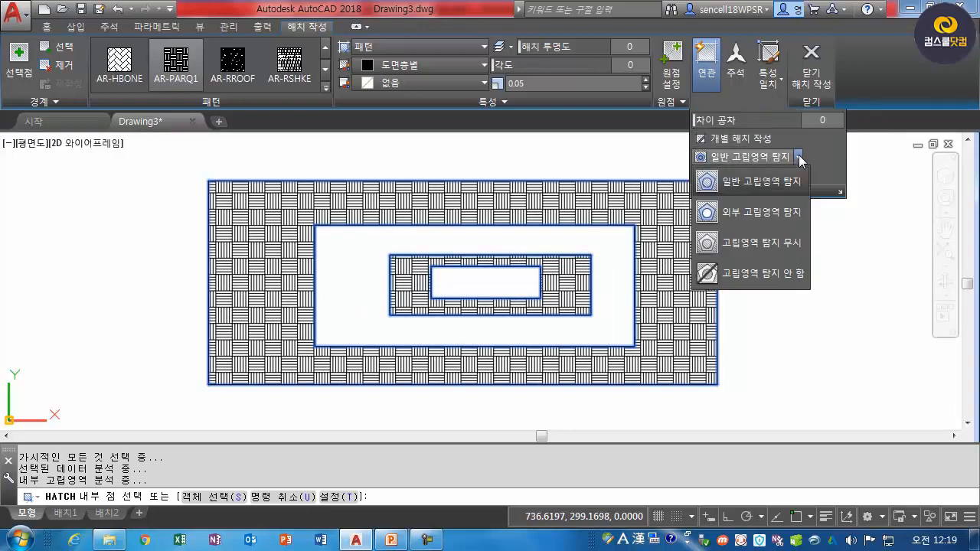
pyautogui.click(781, 275)
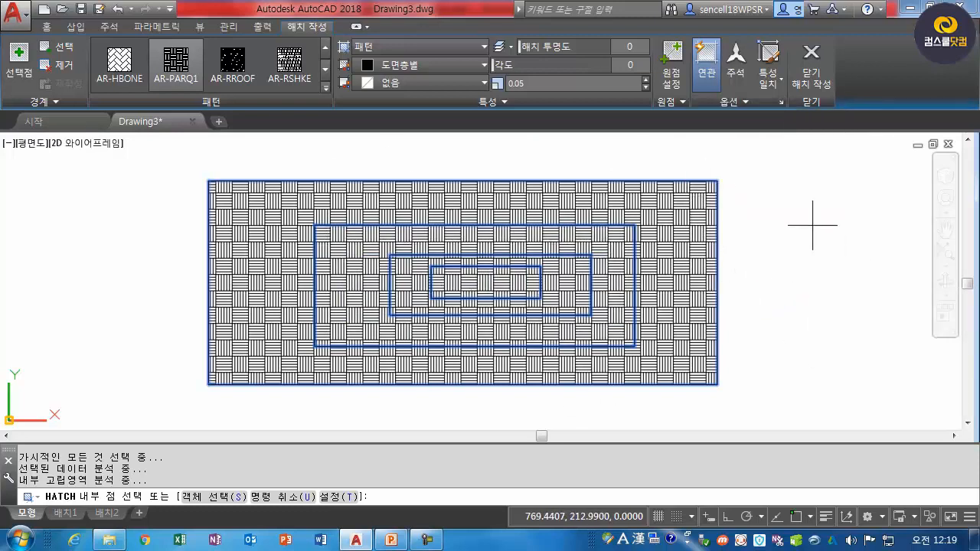
# Set the rectangle hatch back to outer island detection (외부 고립영역 탐지) and finish the hatch.
pyautogui.click(747, 102)
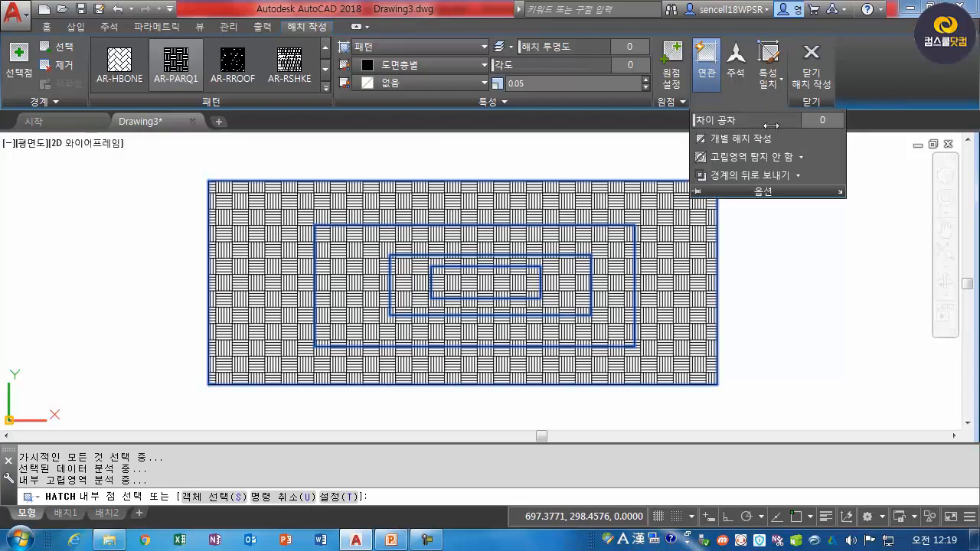
pyautogui.click(800, 158)
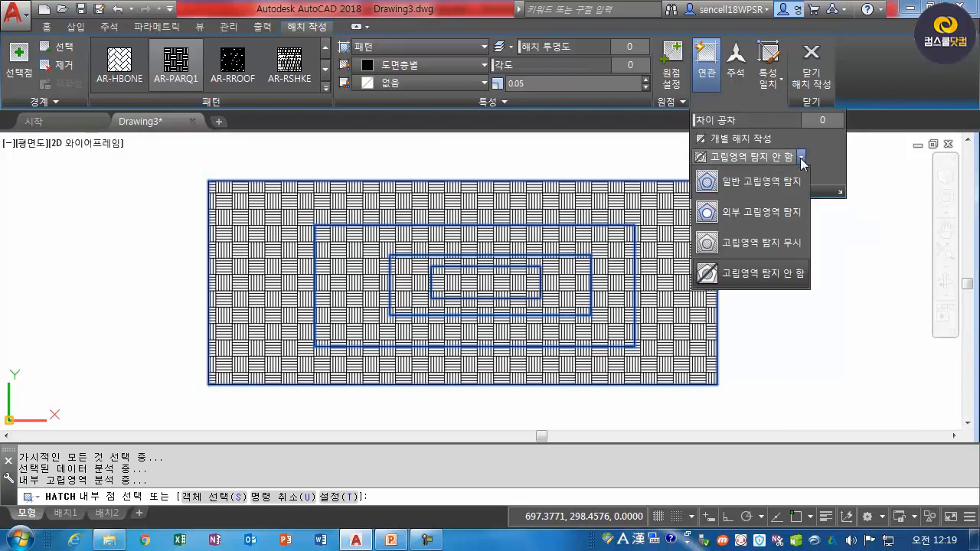
pyautogui.click(750, 211)
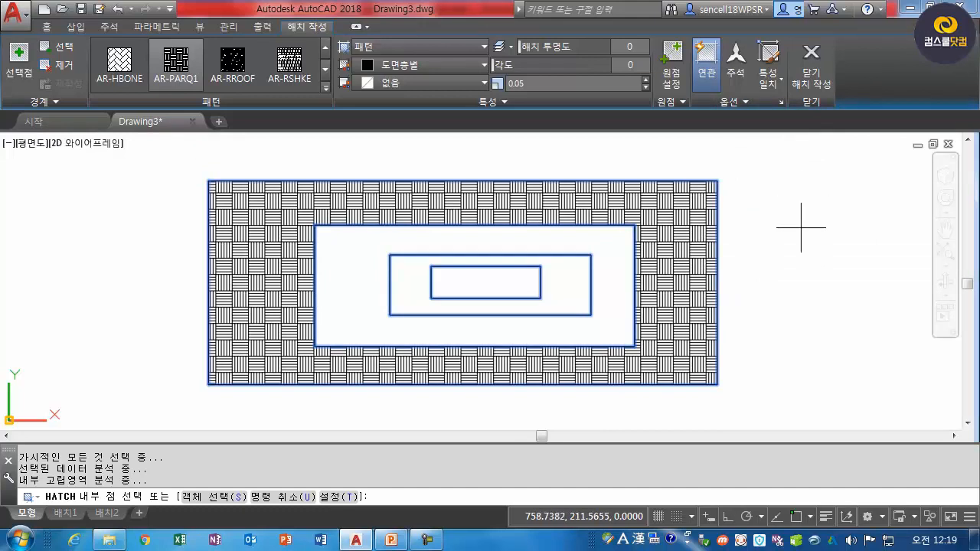
pyautogui.click(811, 72)
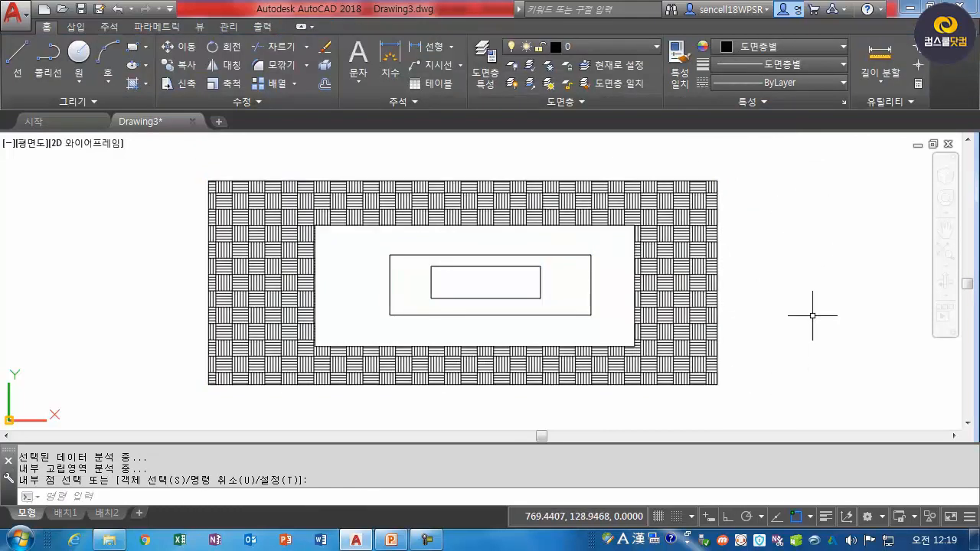
# Erase the four nested rectangles together with their hatch.
pyautogui.write('e')
pyautogui.press('Return')
pyautogui.click(732, 159)
pyautogui.click(146, 431)
pyautogui.press('Return')
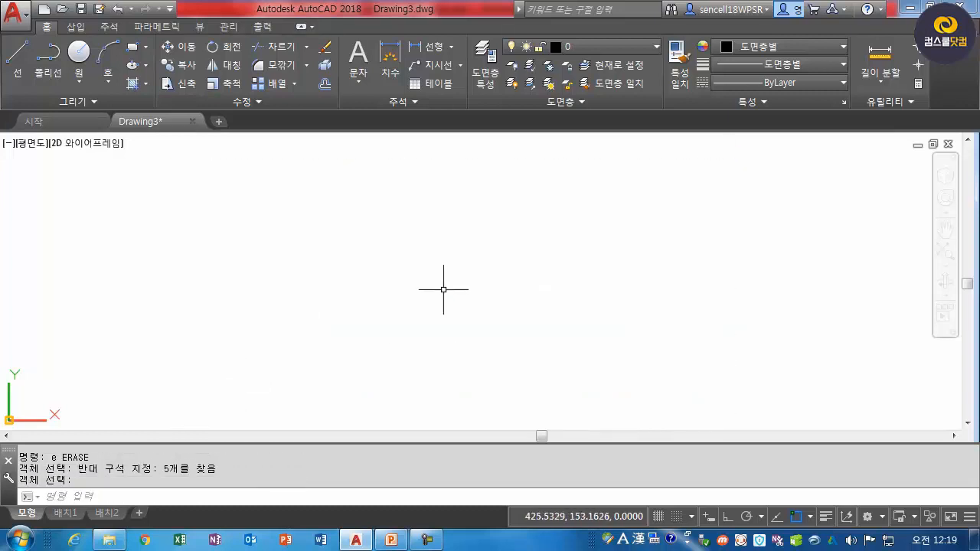
# Draw a circle of about 103 units radius and a small circle inside it, to the right of its centre.
pyautogui.write('c')
pyautogui.press('Return')
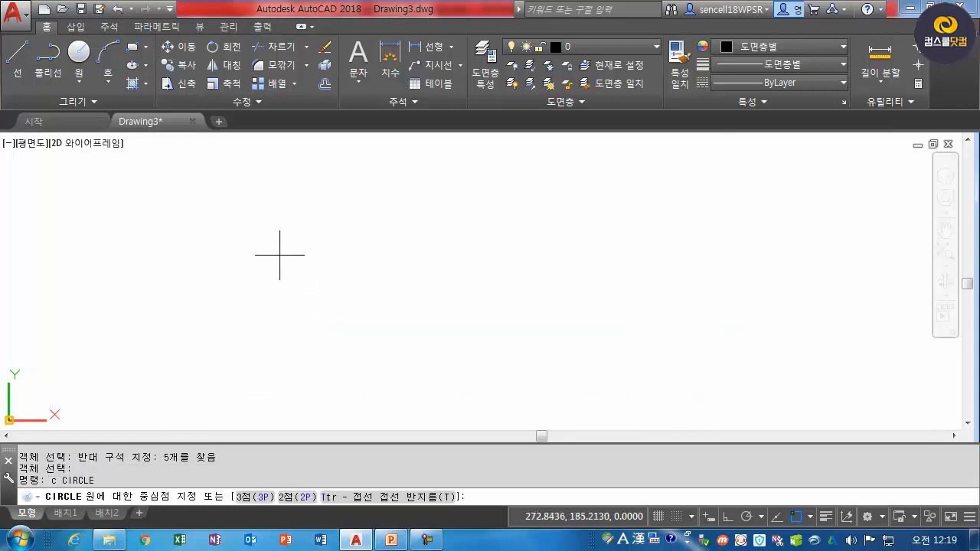
pyautogui.click(279, 256)
pyautogui.press('Return')
pyautogui.click(340, 263)
pyautogui.click(351, 275)
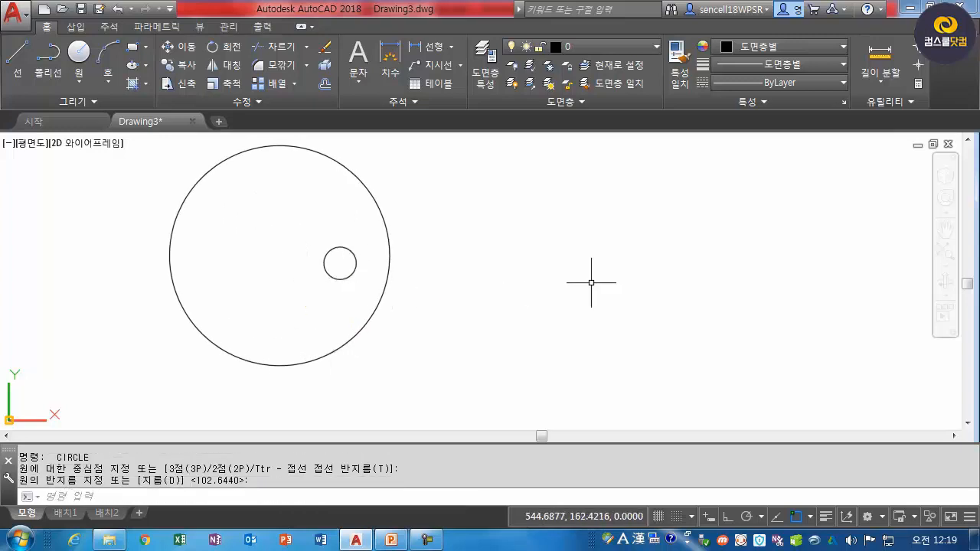
# Draw a second large circle of about 121 units radius beside the first, with a small circle just below its centre.
pyautogui.press('Return')
pyautogui.click(594, 267)
pyautogui.click(643, 387)
pyautogui.press('Return')
pyautogui.click(588, 295)
pyautogui.click(587, 283)
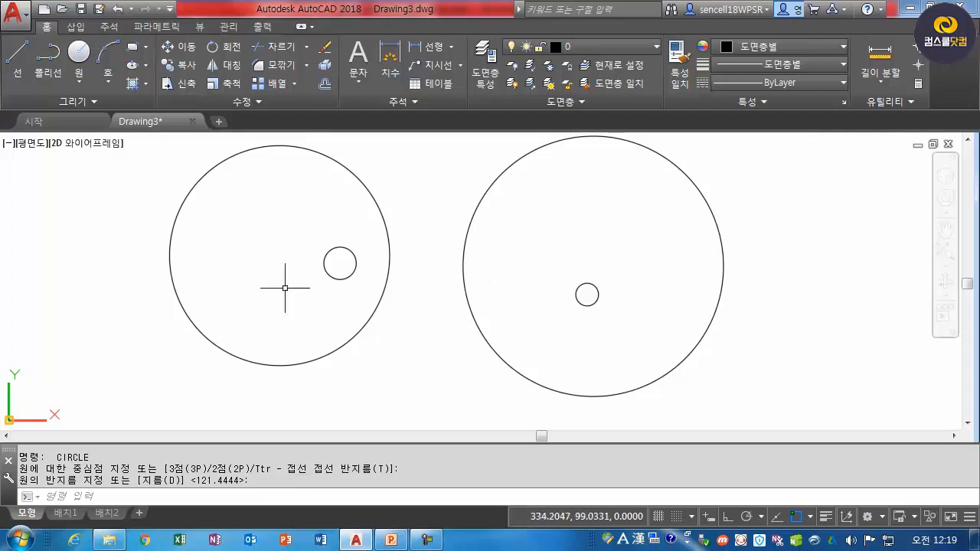
# Add the single-line text "sdfss" about 26 units high at rotation 0 above the small circle in the right-hand circle.
pyautogui.press('Return')
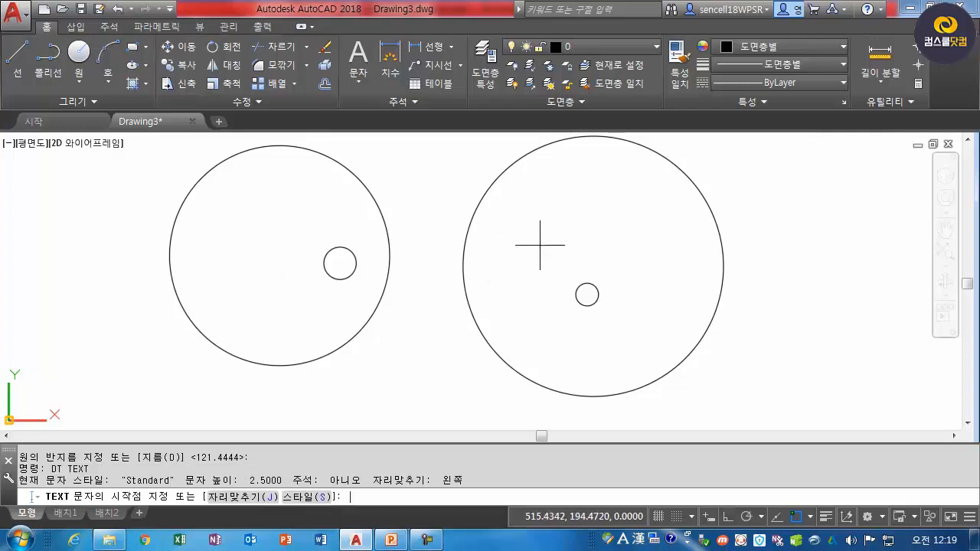
pyautogui.click(555, 261)
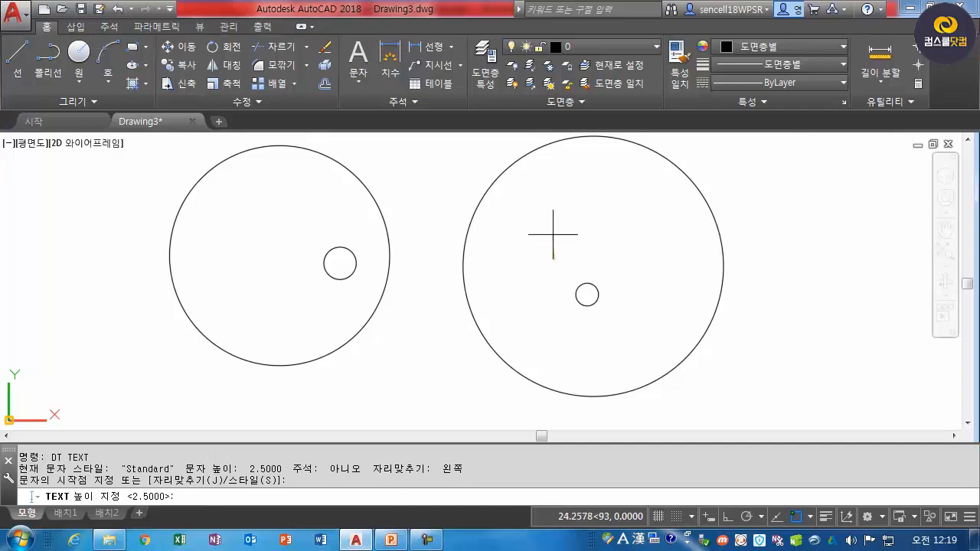
pyautogui.click(553, 227)
pyautogui.press('Return')
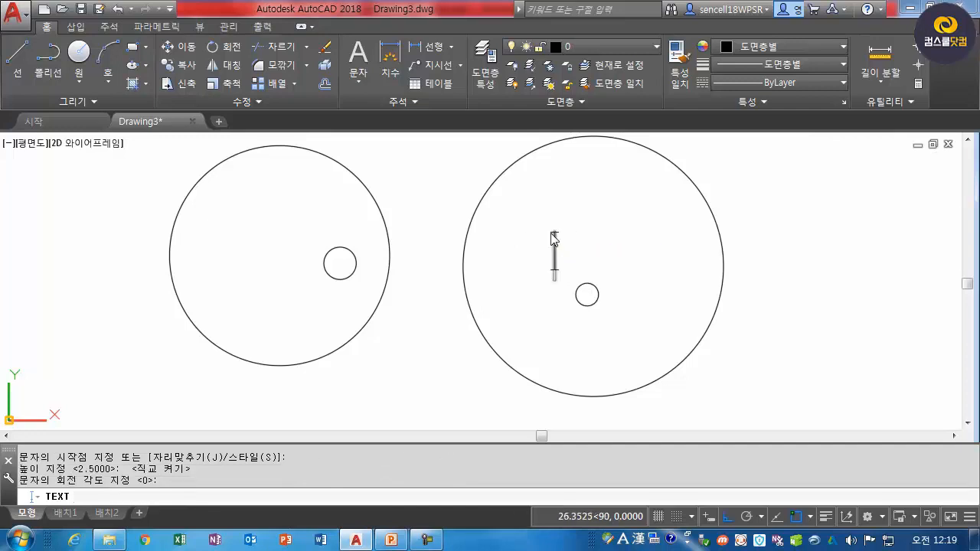
pyautogui.write('sdfss')
pyautogui.press('Return')
pyautogui.press('Return')
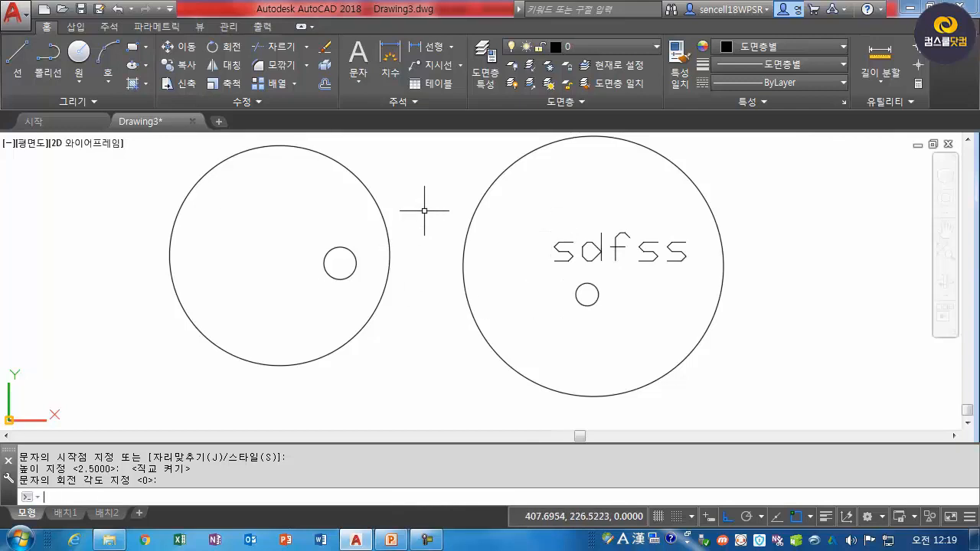
# Copy the "sdfss" text horizontally into the left-hand large circle.
pyautogui.write('cp')
pyautogui.press('Return')
pyautogui.click(616, 249)
pyautogui.press('Return')
pyautogui.click(593, 265)
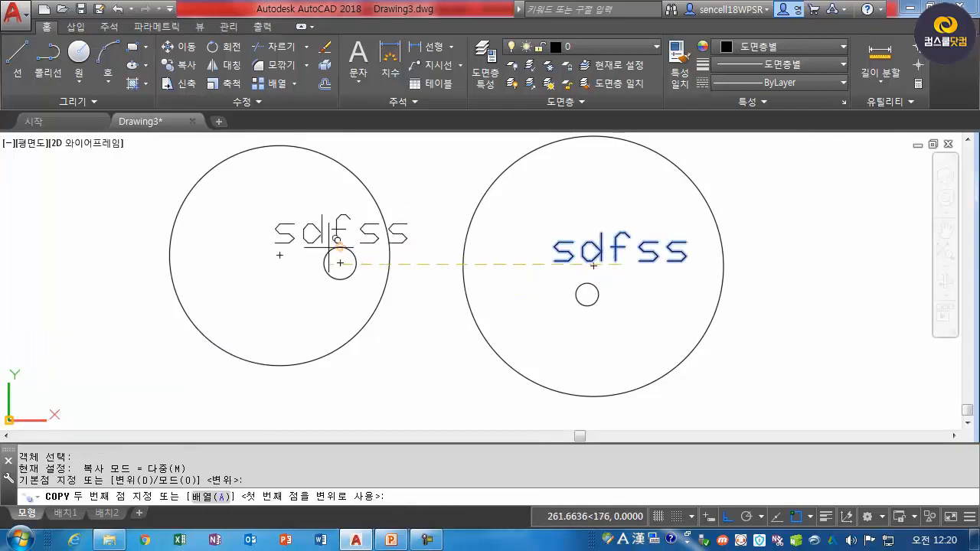
pyautogui.click(237, 265)
pyautogui.press('Escape')
# Move the small circle in the left-hand circle straight down so it clears the copied text.
pyautogui.write('m')
pyautogui.press('Return')
pyautogui.click(342, 280)
pyautogui.press('Return')
pyautogui.click(322, 291)
pyautogui.click(319, 322)
pyautogui.press('Escape')
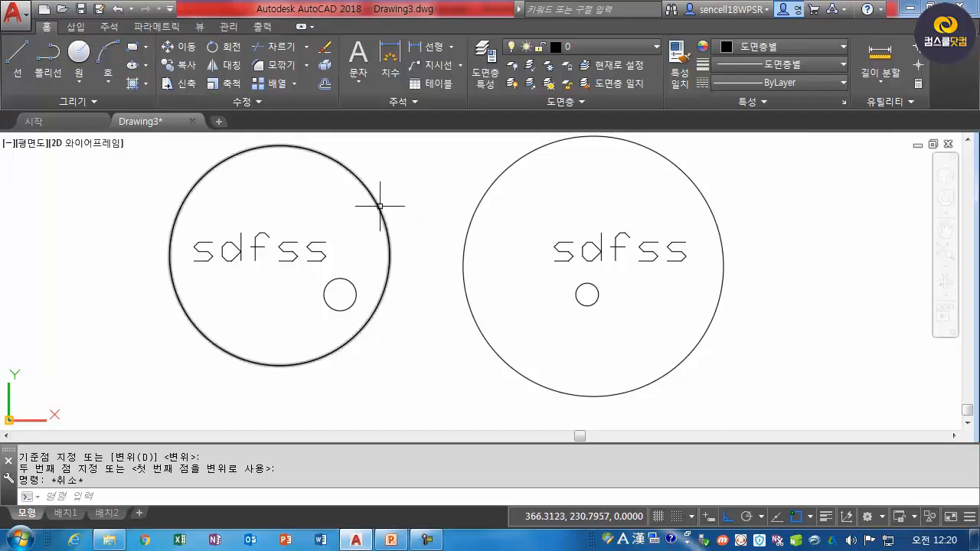
# Hatch the left-hand circle around its text and small circle with AR-PARQ1 at scale 0.05, keeping the hatch associative.
pyautogui.write('h')
pyautogui.press('Return')
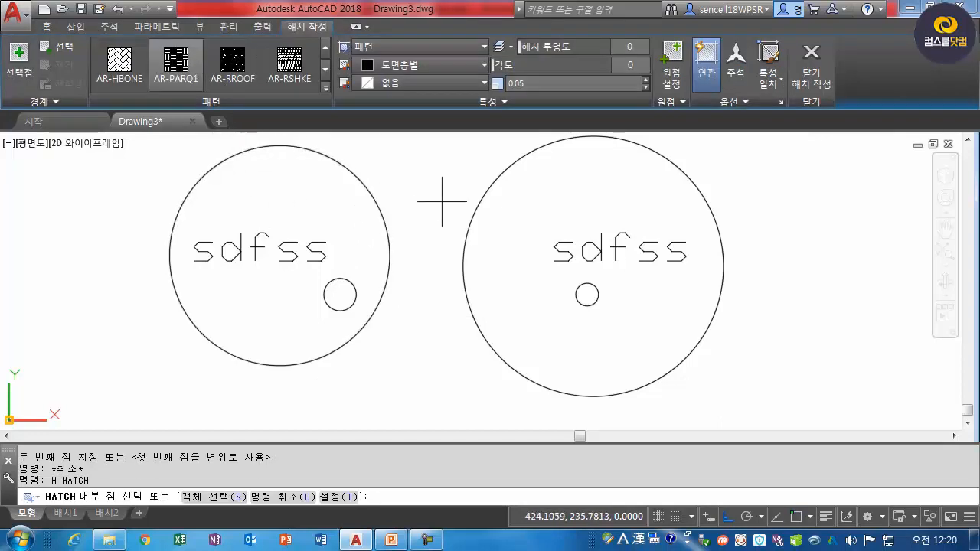
pyautogui.click(337, 189)
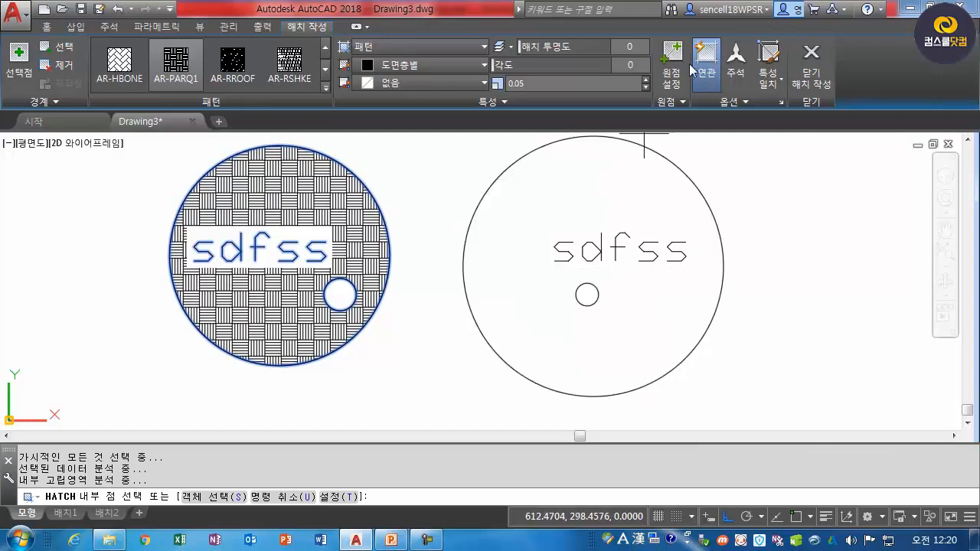
pyautogui.click(735, 101)
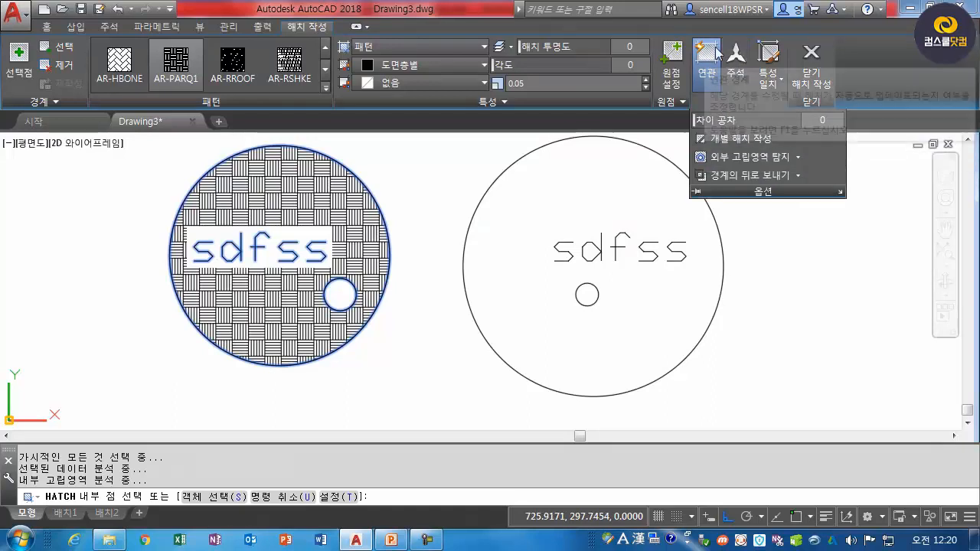
pyautogui.click(717, 90)
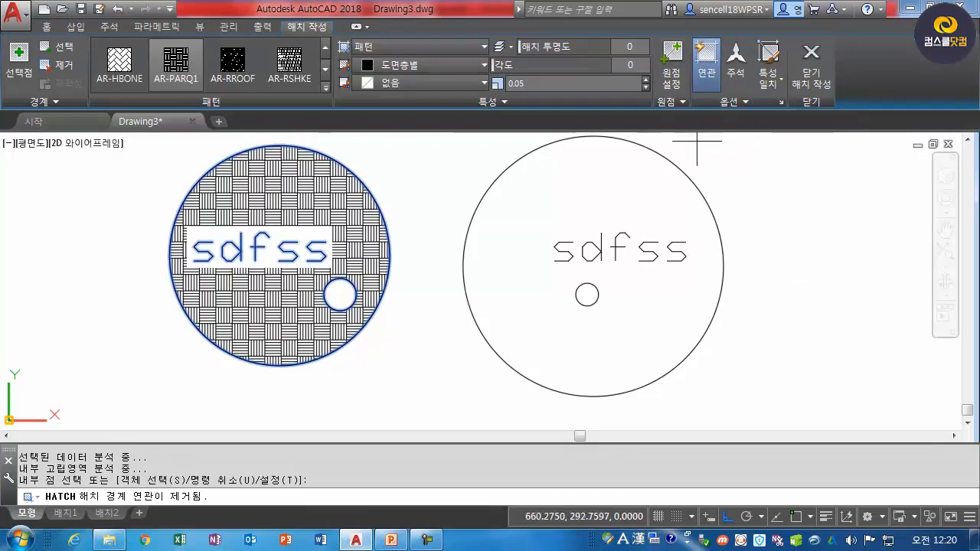
pyautogui.click(816, 60)
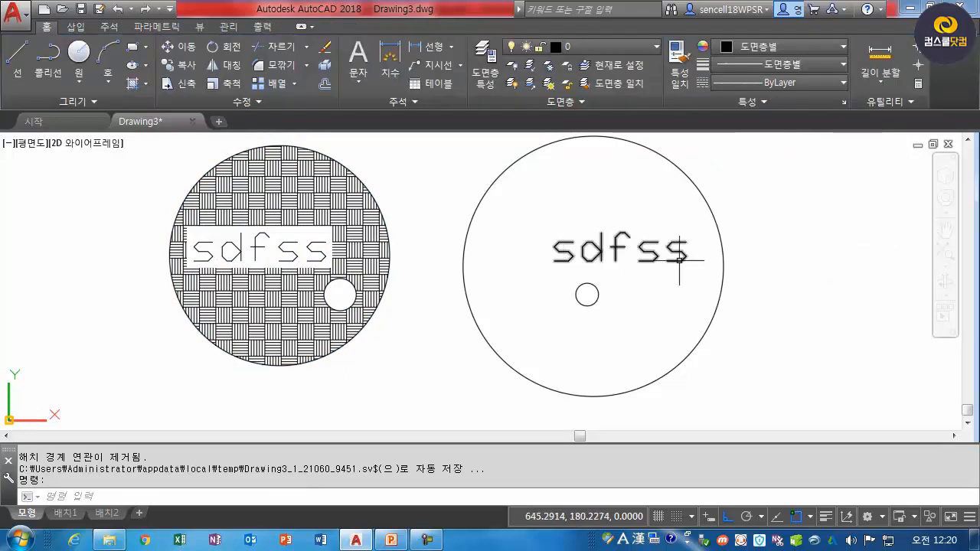
# Hatch the right-hand circle around its text and small circle with AR-PARQ1 at scale 0.05, with boundary association turned off.
pyautogui.press('Return')
pyautogui.click(631, 216)
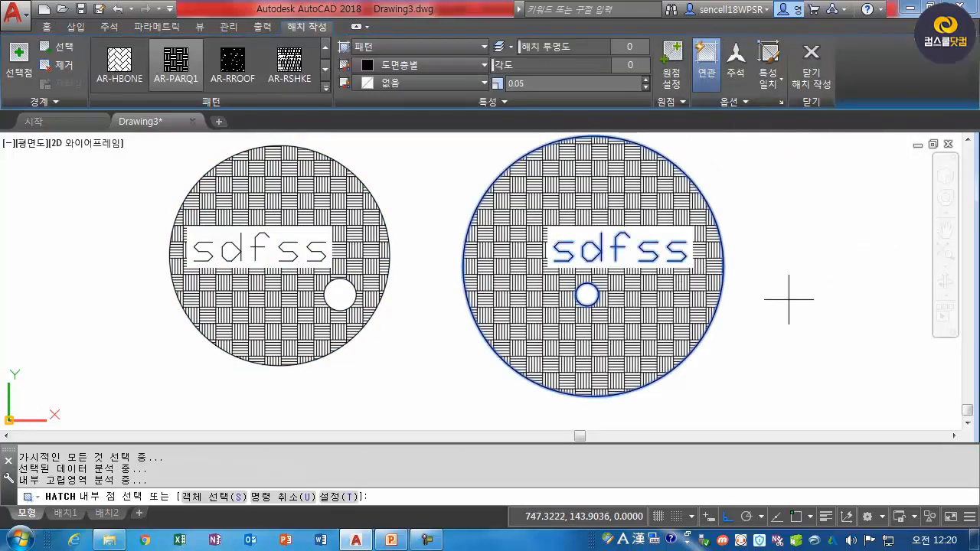
pyautogui.click(706, 67)
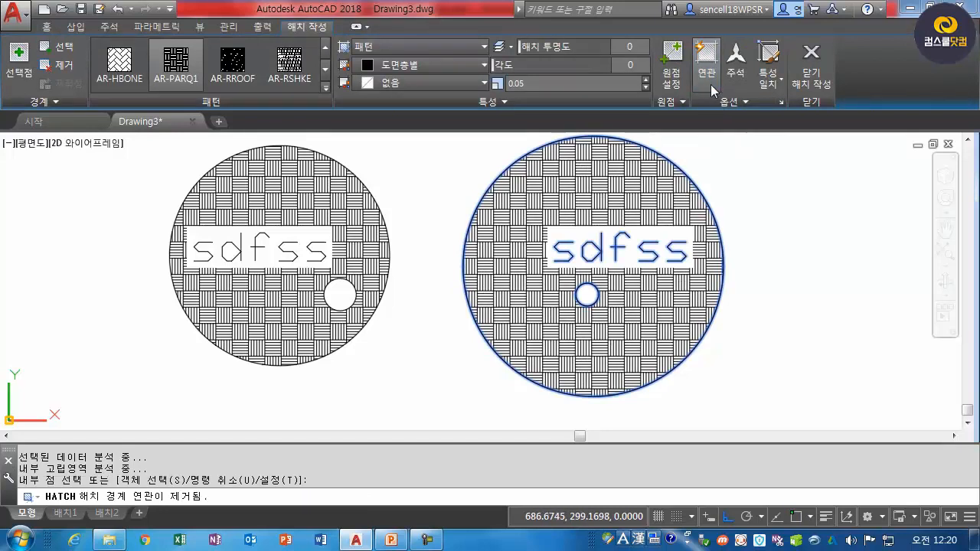
pyautogui.click(811, 61)
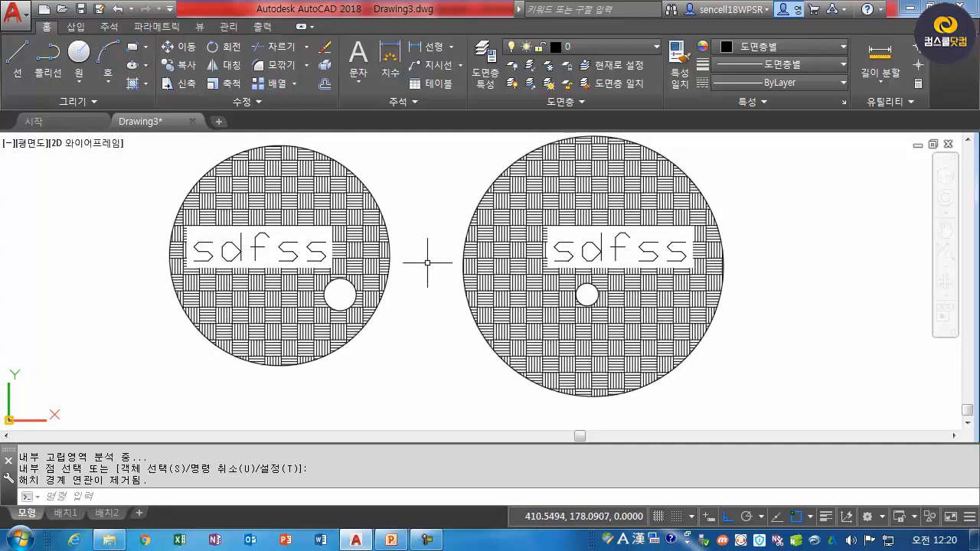
# Move the small circle in the left-hand hatched circle horizontally to the left, beneath the middle of the text.
pyautogui.write('m')
pyautogui.press('Return')
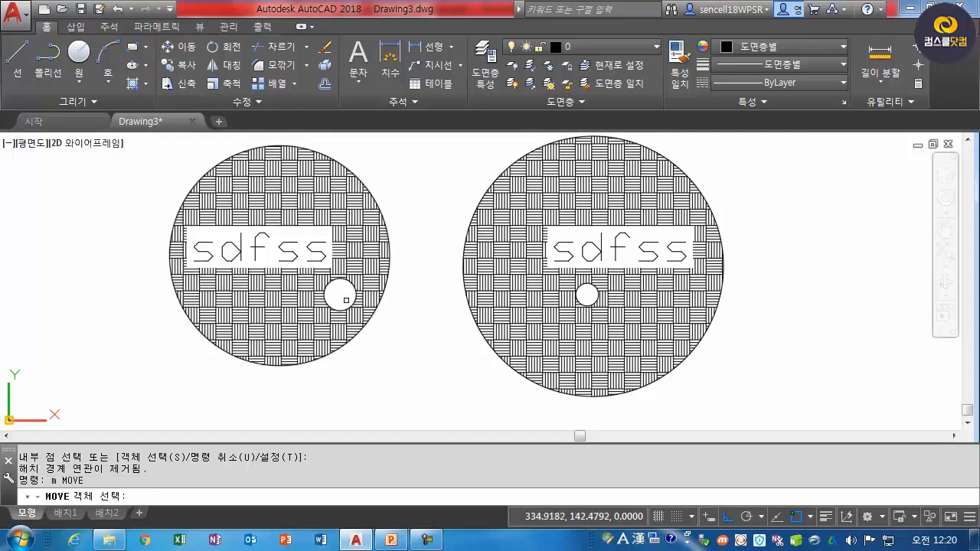
pyautogui.click(331, 306)
pyautogui.press('Return')
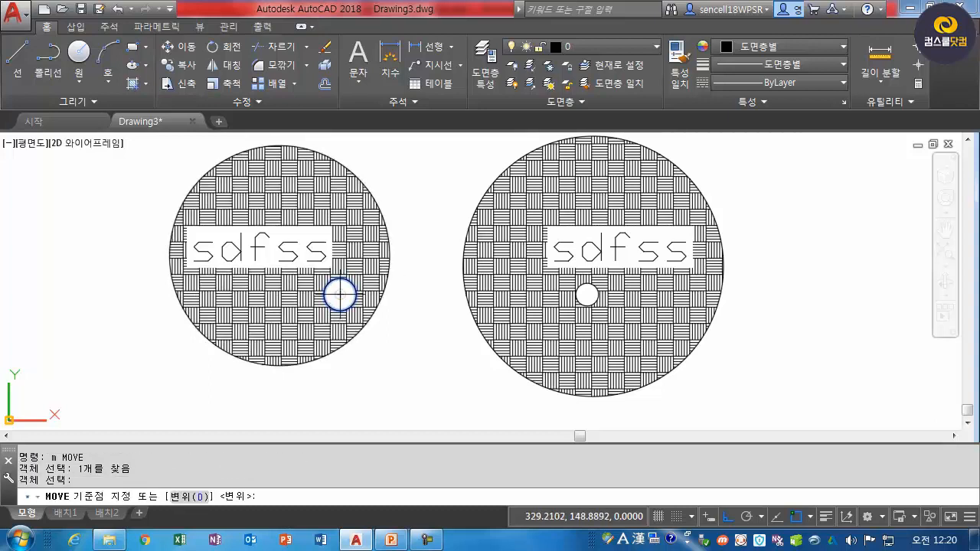
pyautogui.click(339, 294)
pyautogui.click(260, 295)
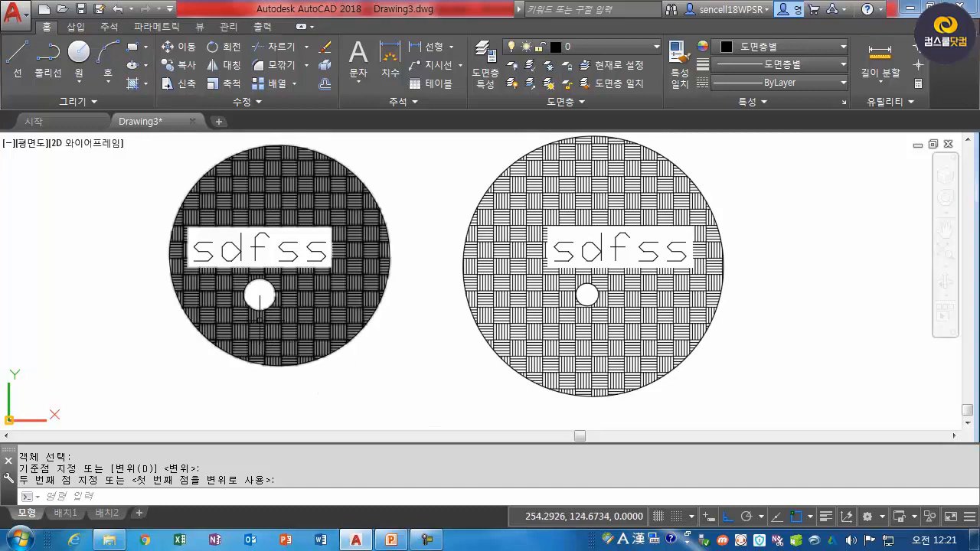
# Move the "sdfss" text in the left-hand hatched circle a short distance horizontally to the right.
pyautogui.write('m')
pyautogui.press('Return')
pyautogui.click(294, 255)
pyautogui.press('Return')
pyautogui.click(293, 256)
pyautogui.click(328, 277)
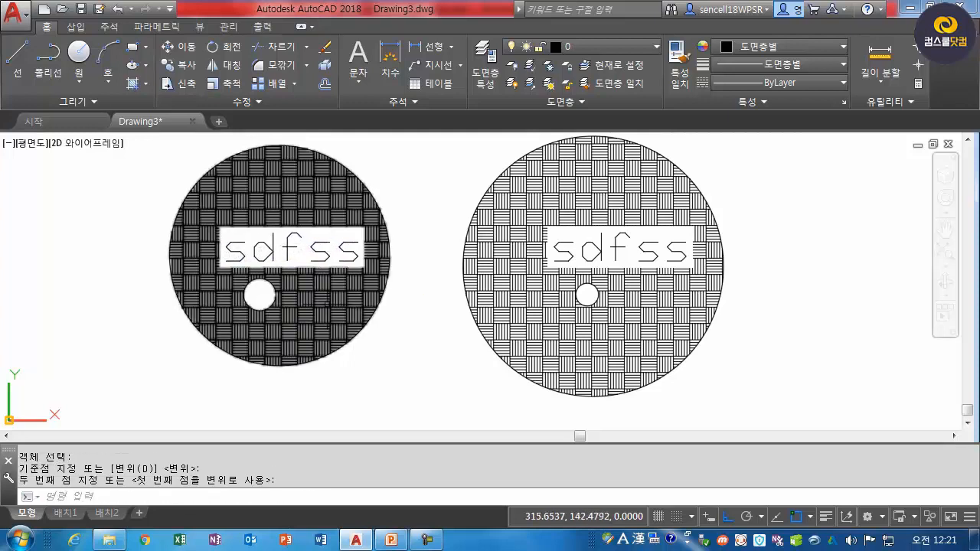
# Move the "sdfss" text in the left-hand hatched circle a short distance straight up.
pyautogui.press('Return')
pyautogui.click(306, 253)
pyautogui.press('Return')
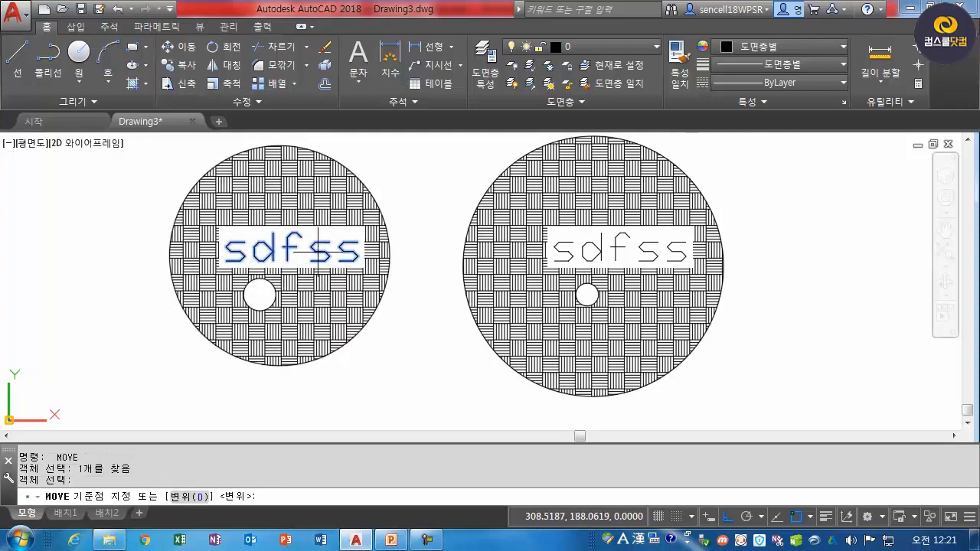
pyautogui.click(292, 240)
pyautogui.click(292, 209)
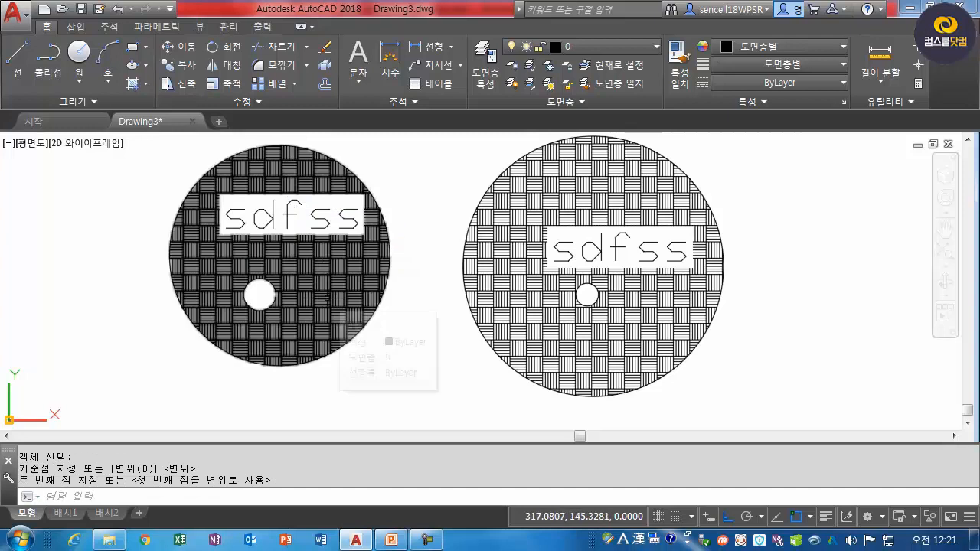
# Shorten the text in the left-hand hatched circle from "sdfss" to "sdf" and end text editing.
pyautogui.doubleClick(310, 221)
pyautogui.moveTo(310, 221); pyautogui.dragTo(385, 223)
pyautogui.press('Delete')
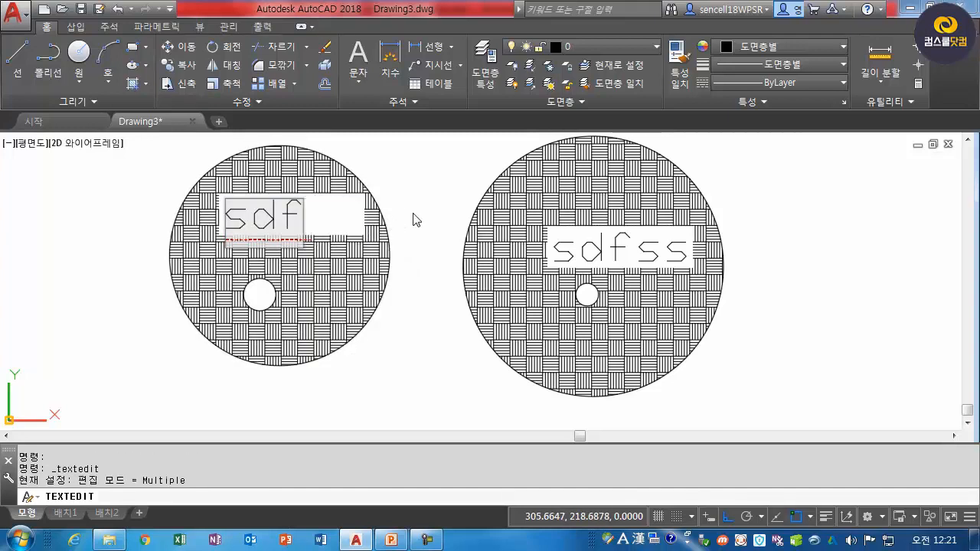
pyautogui.click(402, 214)
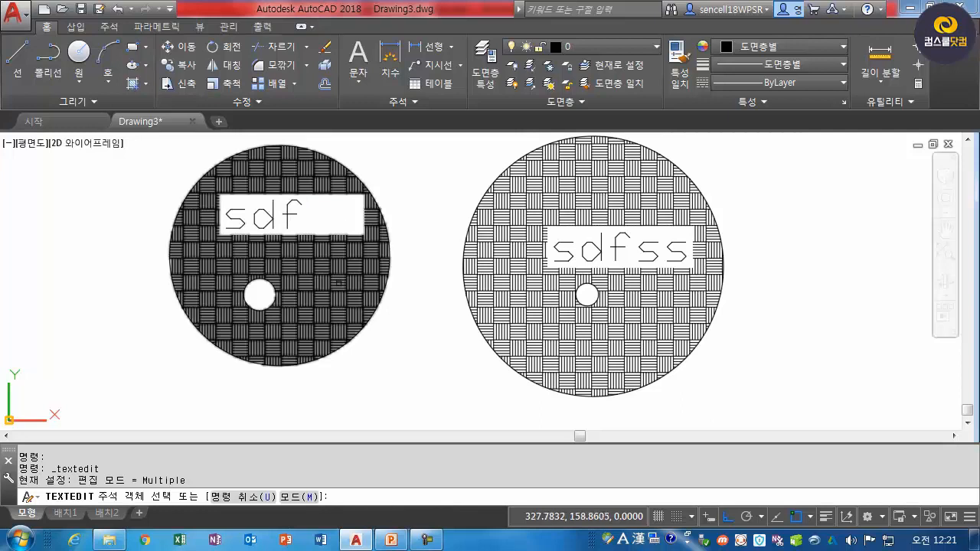
pyautogui.click(268, 225)
pyautogui.press('Escape')
pyautogui.press('Escape')
# Move the "sdf" text in the left-hand circle straight down to just above the small circle.
pyautogui.write('m')
pyautogui.press('Return')
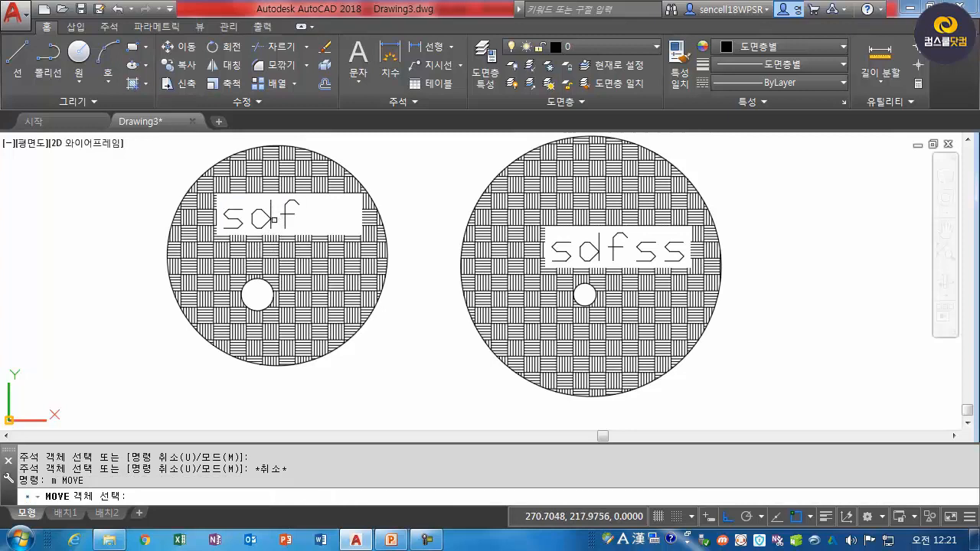
pyautogui.click(254, 220)
pyautogui.press('Return')
pyautogui.click(253, 220)
pyautogui.click(253, 252)
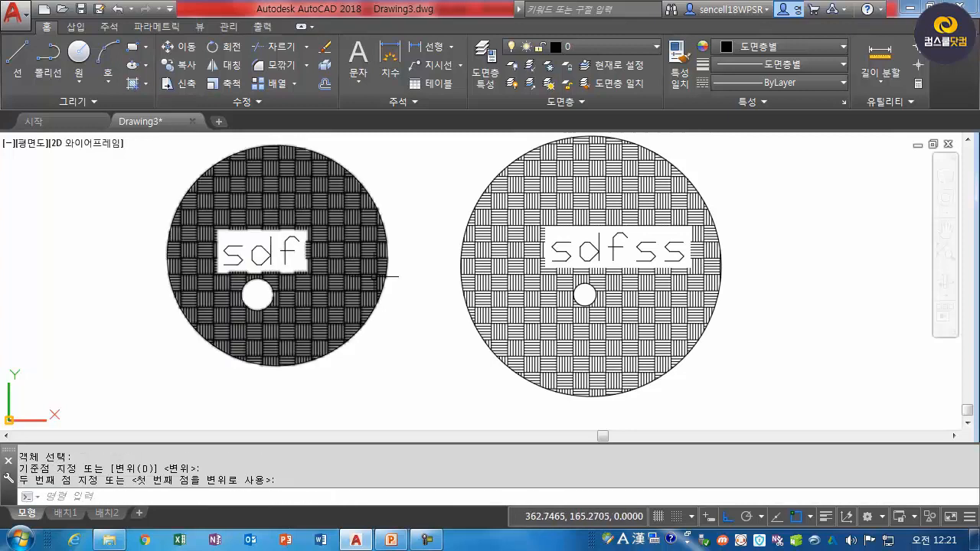
# Move the "sdf" text straight up into the upper part of the left-hand hatched circle.
pyautogui.press('Return')
pyautogui.click(297, 251)
pyautogui.press('Return')
pyautogui.click(297, 251)
pyautogui.click(297, 205)
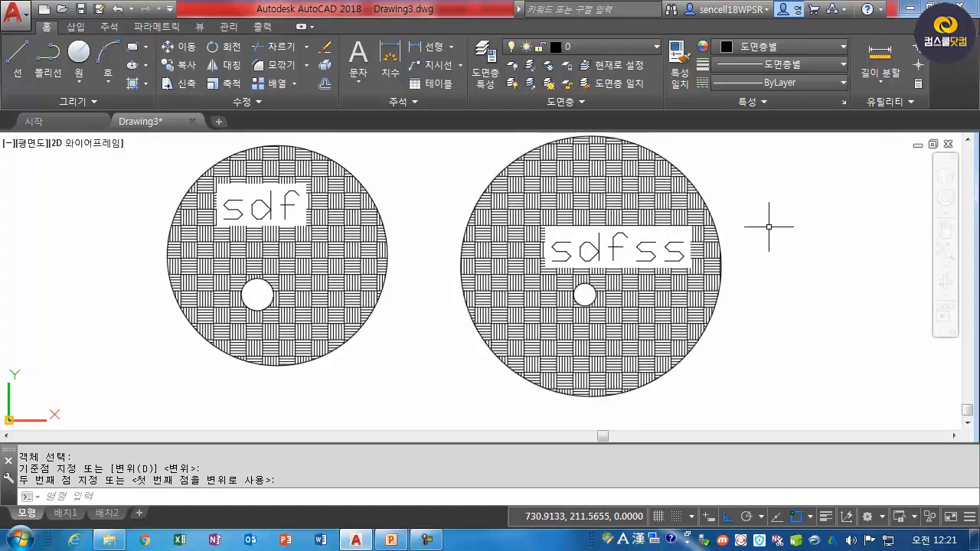
pyautogui.press('Return')
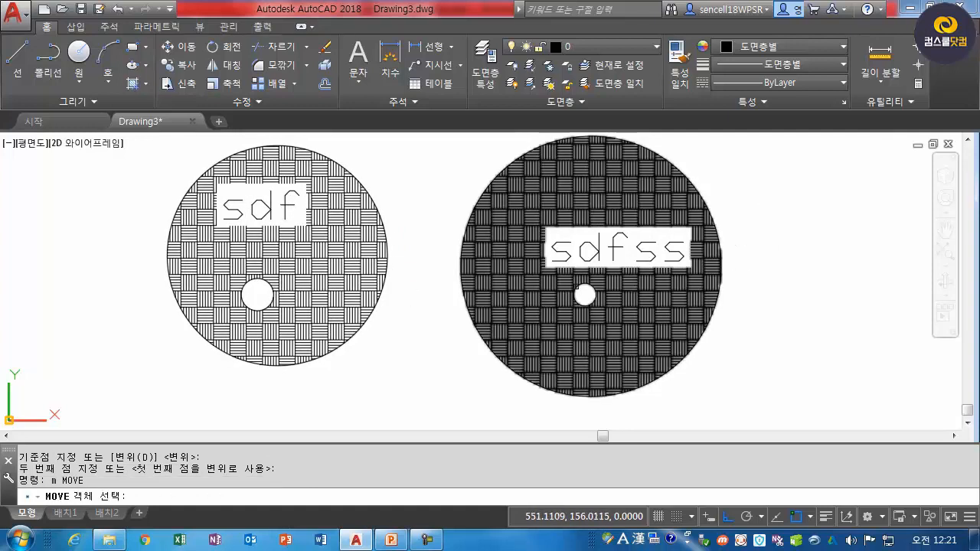
pyautogui.click(705, 289)
pyautogui.press('Return')
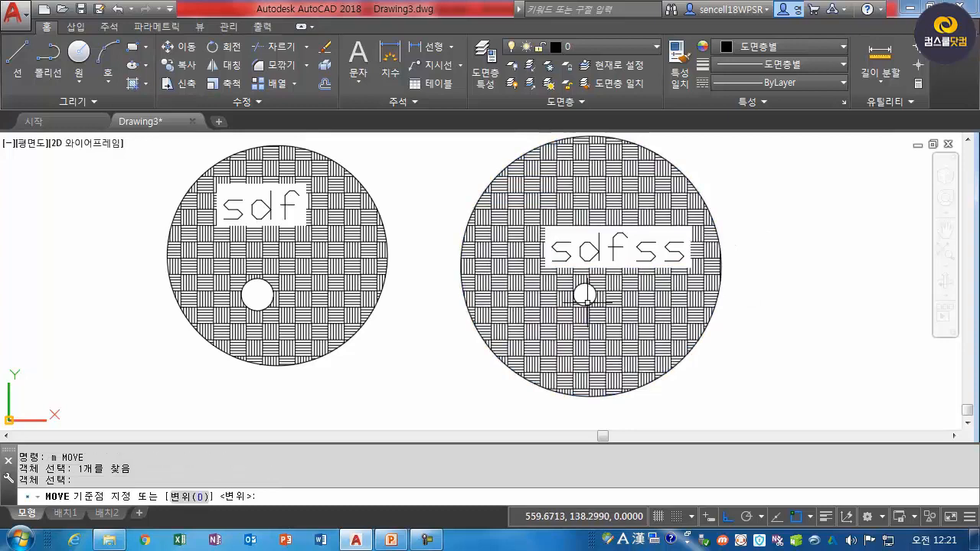
pyautogui.press('Escape')
# Move the small circle in the right-hand hatched circle horizontally to the right, beneath the end of the text.
pyautogui.press('Return')
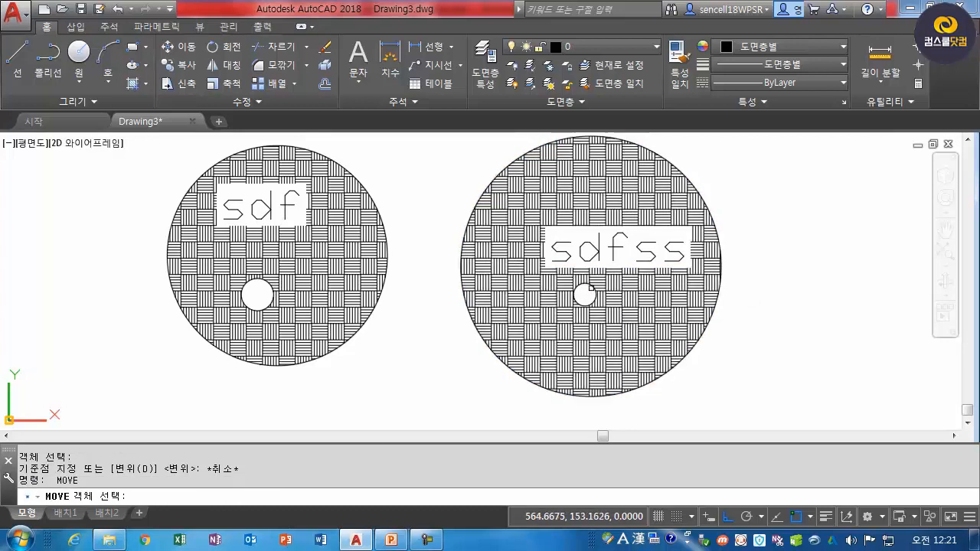
pyautogui.click(585, 295)
pyautogui.press('Return')
pyautogui.click(585, 296)
pyautogui.click(647, 295)
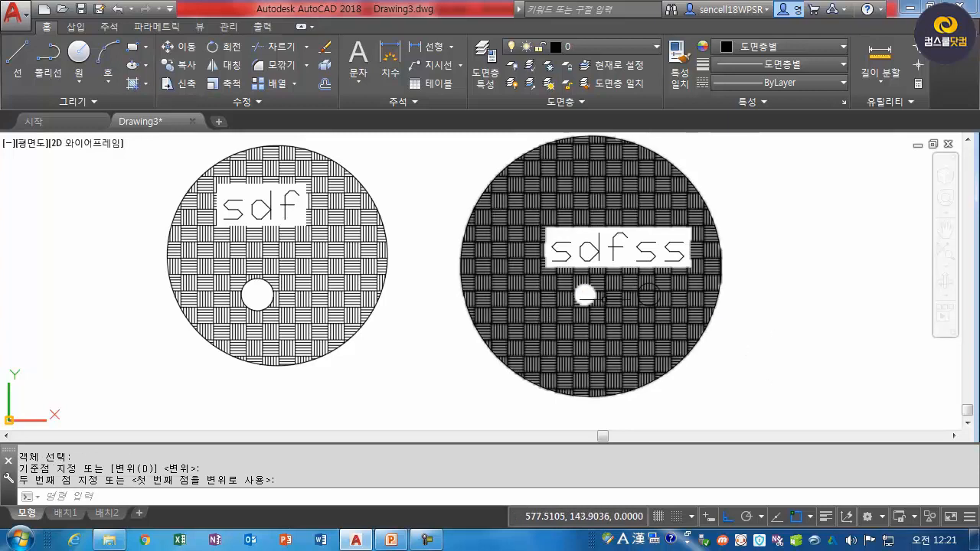
# Move the "sdfss" text in the right-hand hatched circle straight up by about 53 units.
pyautogui.press('space')
pyautogui.click(594, 256)
pyautogui.press('Return')
pyautogui.click(600, 242)
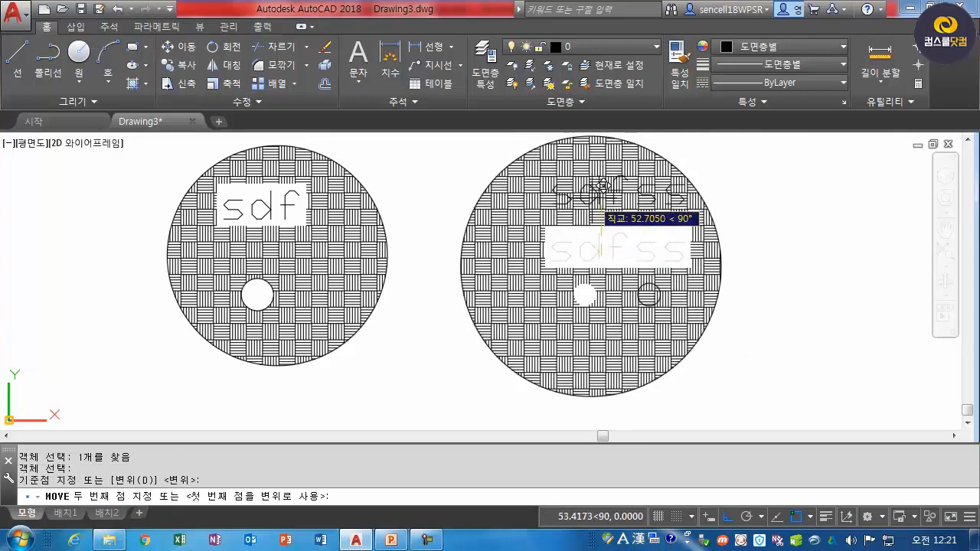
pyautogui.click(602, 186)
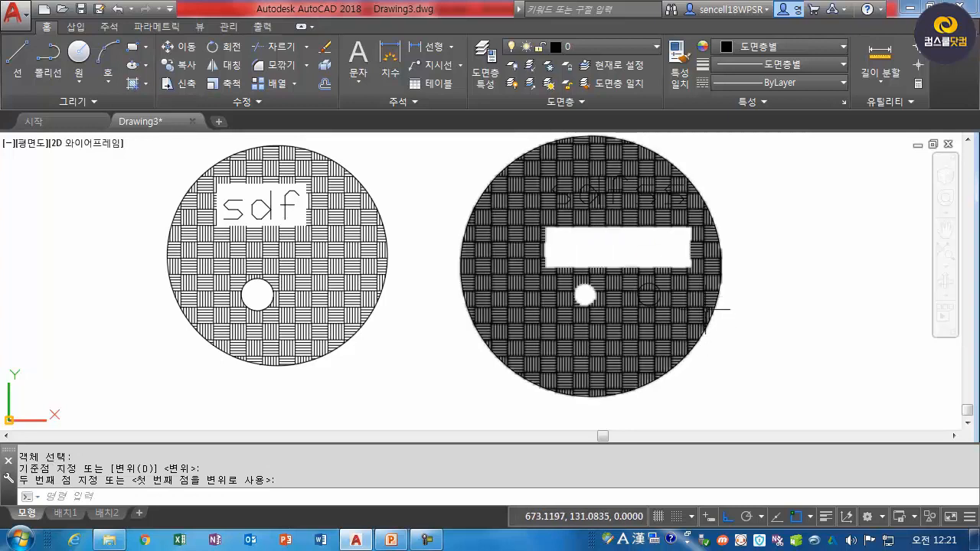
# Erase the non-associative hatch from the right-hand circle.
pyautogui.write('e')
pyautogui.press('space')
pyautogui.click(679, 222)
pyautogui.press('space')
# Hatch the right-hand circle around its text and small circle with AR-PARQ1 at scale 0.05, with boundary association turned on.
pyautogui.write('h')
pyautogui.press('space')
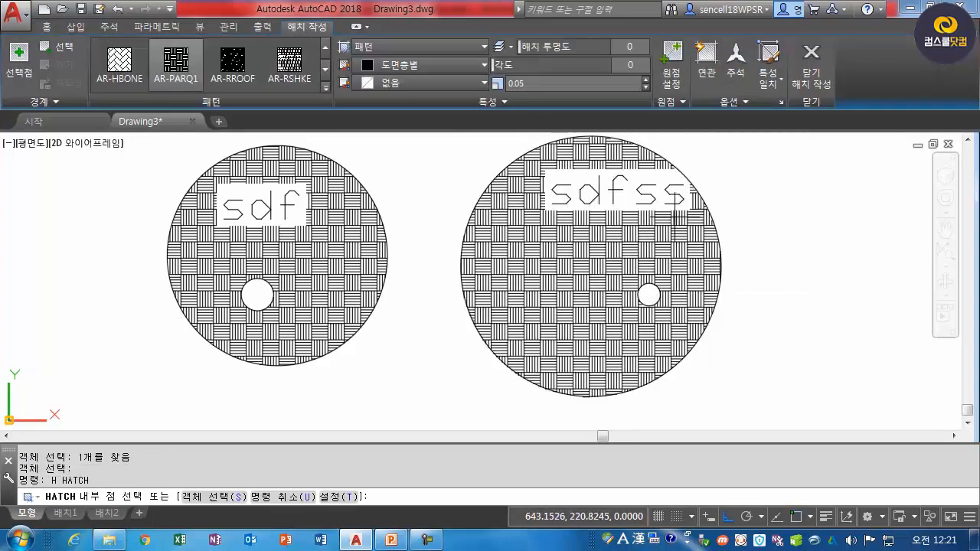
pyautogui.click(706, 65)
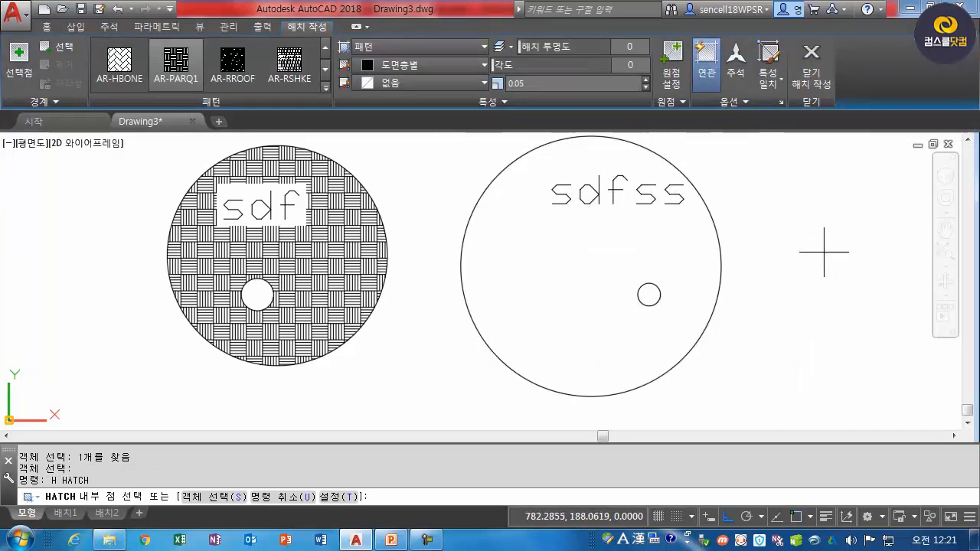
pyautogui.click(575, 248)
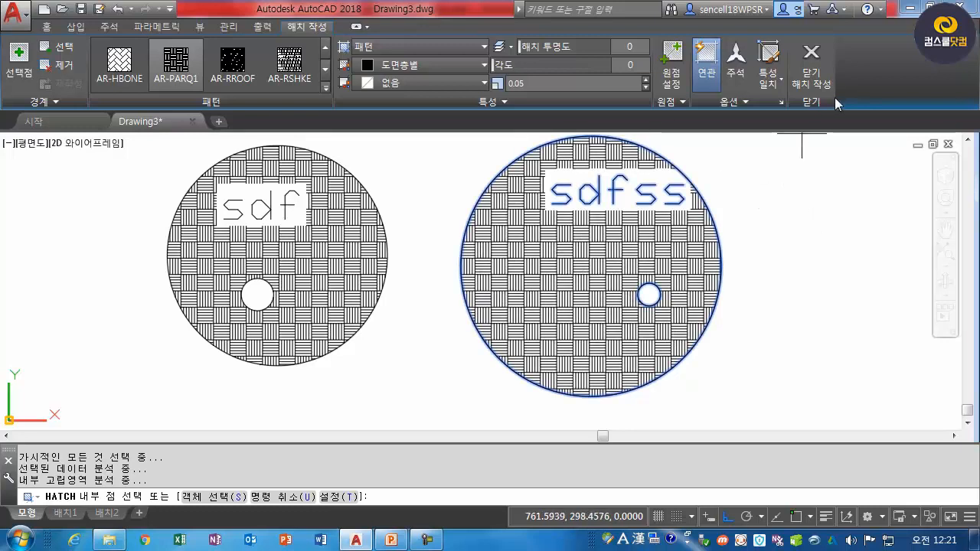
pyautogui.click(813, 61)
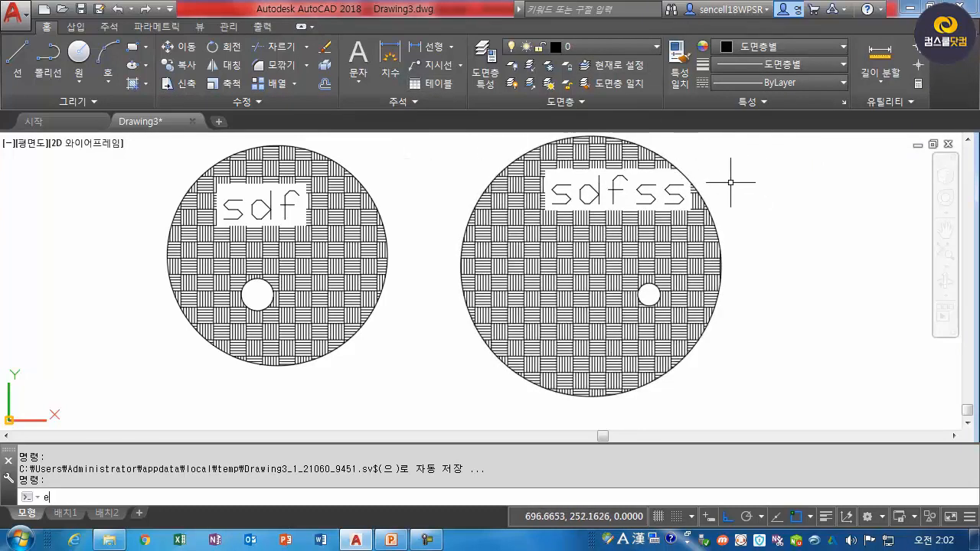
# Erase both hatched circles together with their texts and small circles.
pyautogui.write('e')
pyautogui.press('Return')
pyautogui.click(739, 148)
pyautogui.click(150, 345)
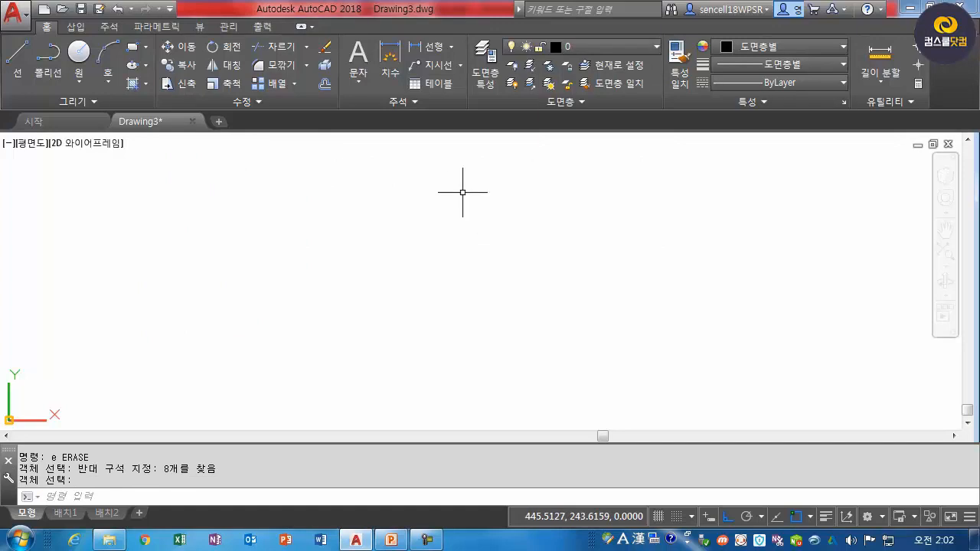
# Draw a large rectangle and a smaller rectangle inside it near its middle.
pyautogui.write('rec')
pyautogui.press('Return')
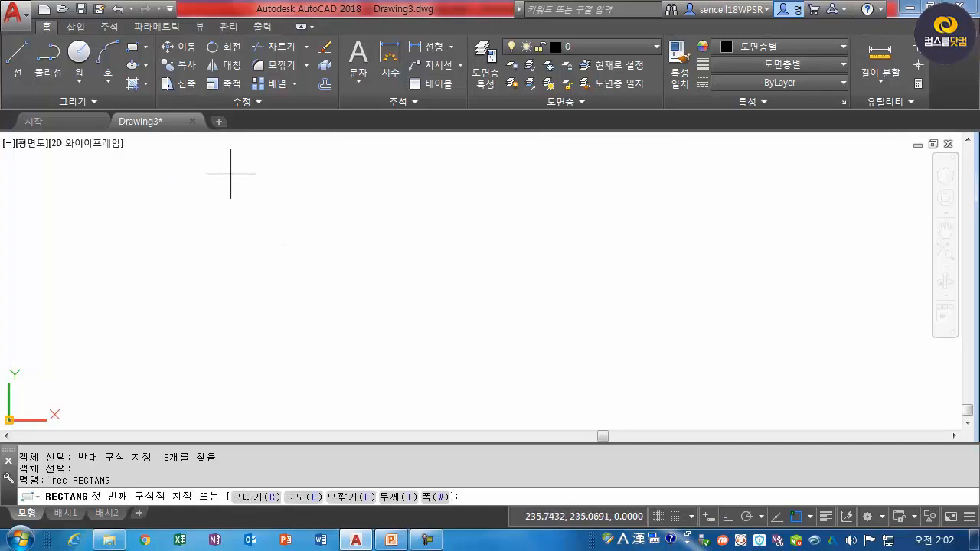
pyautogui.click(231, 175)
pyautogui.click(641, 397)
pyautogui.write('re')
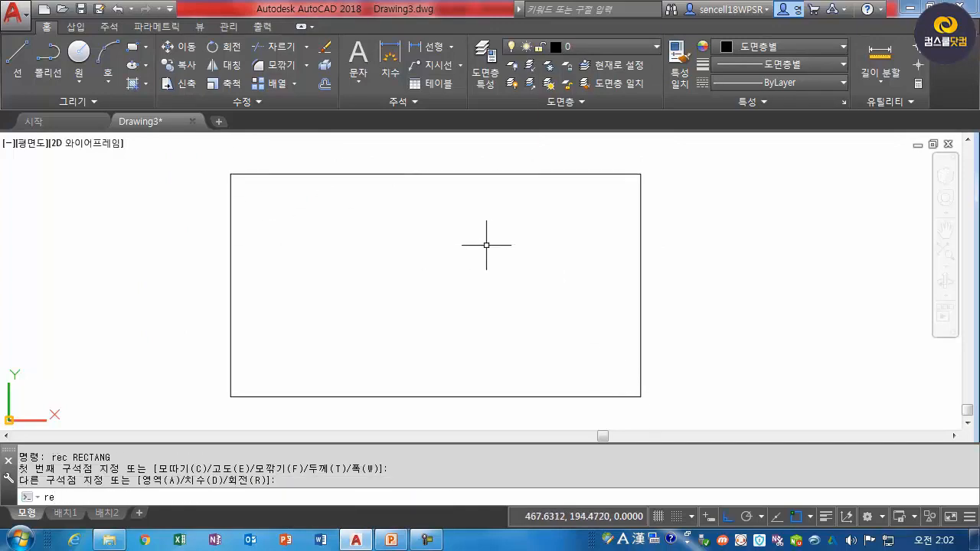
pyautogui.write('c')
pyautogui.press('Return')
pyautogui.click(360, 237)
pyautogui.click(517, 310)
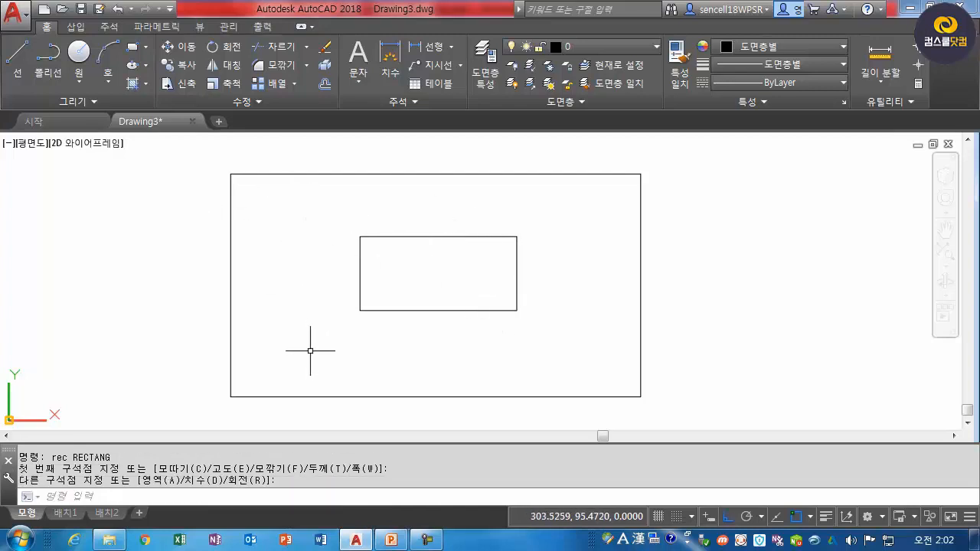
# Hatch the area between the two rectangles with the BRSTONE pattern at scale 1.
pyautogui.write('h')
pyautogui.press('Return')
pyautogui.click(328, 90)
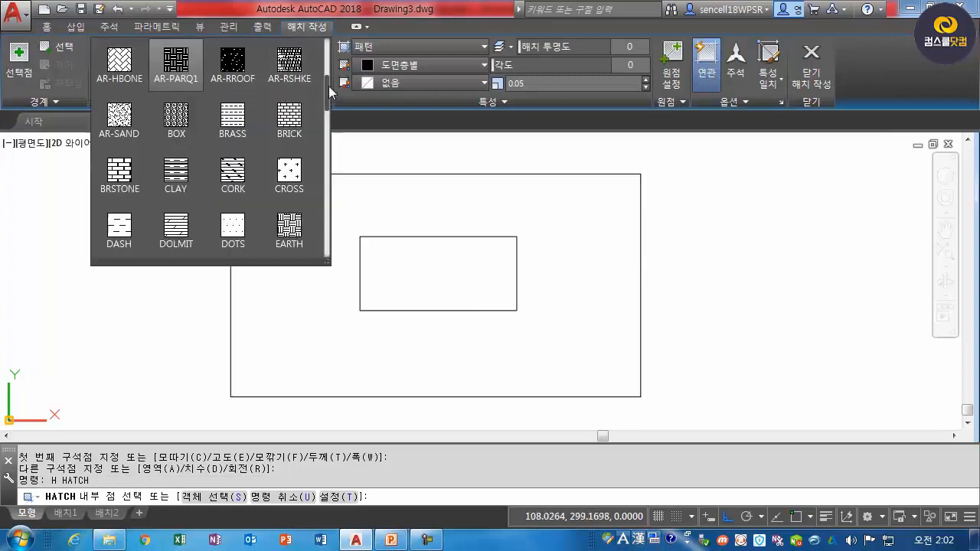
pyautogui.click(121, 173)
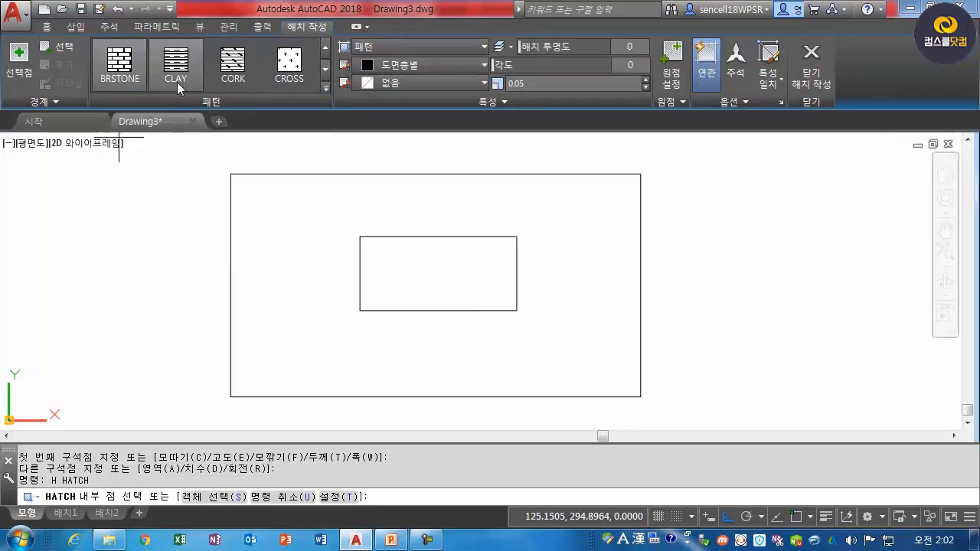
pyautogui.click(307, 233)
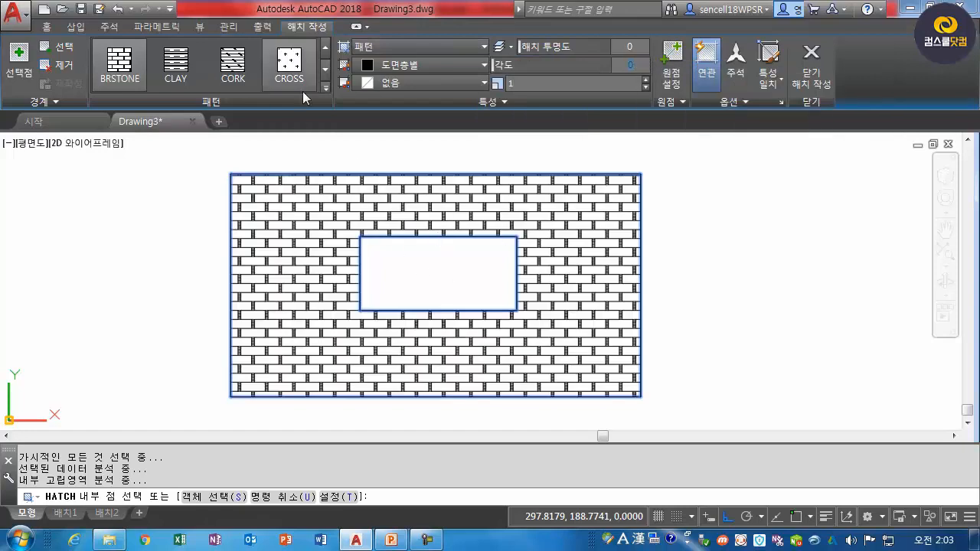
# Change the pattern of the hatch between the rectangles to BRICK.
pyautogui.click(325, 87)
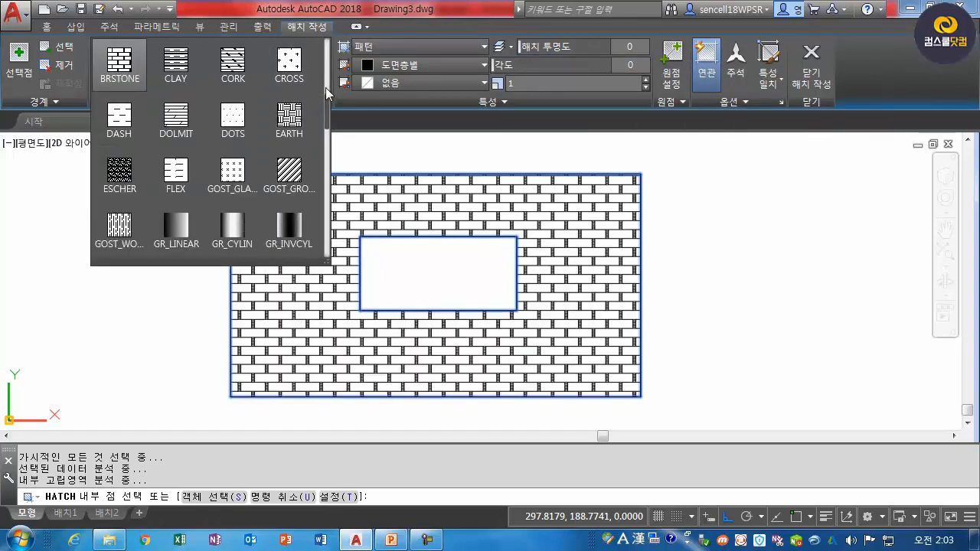
pyautogui.scroll(2, 243, 125)
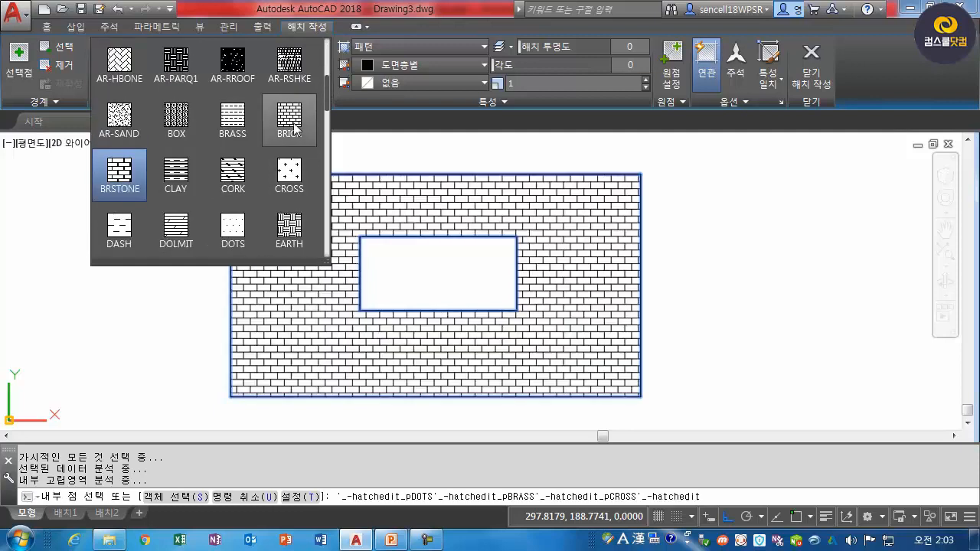
pyautogui.click(294, 129)
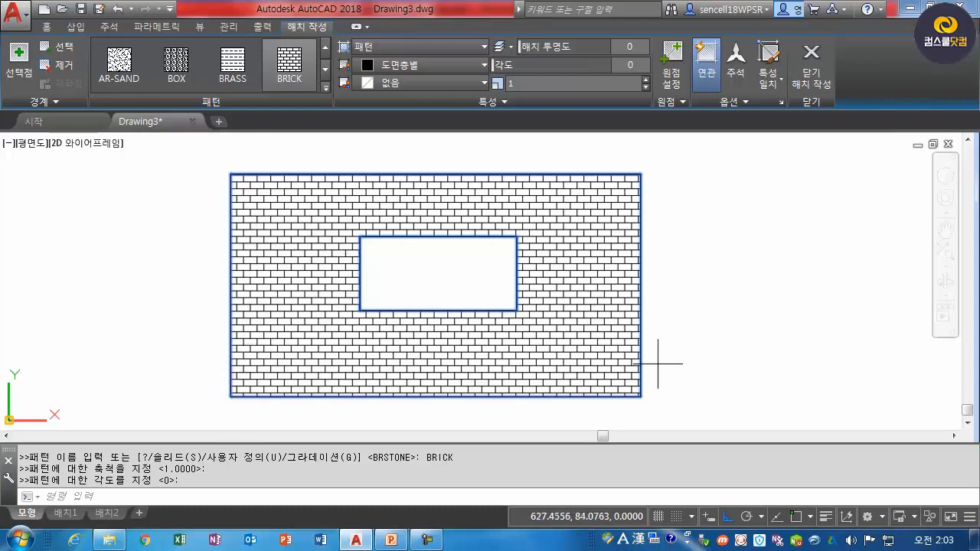
# Set the brick hatch's origin at the outer rectangle's lower-left corner and finish the hatch.
pyautogui.click(671, 73)
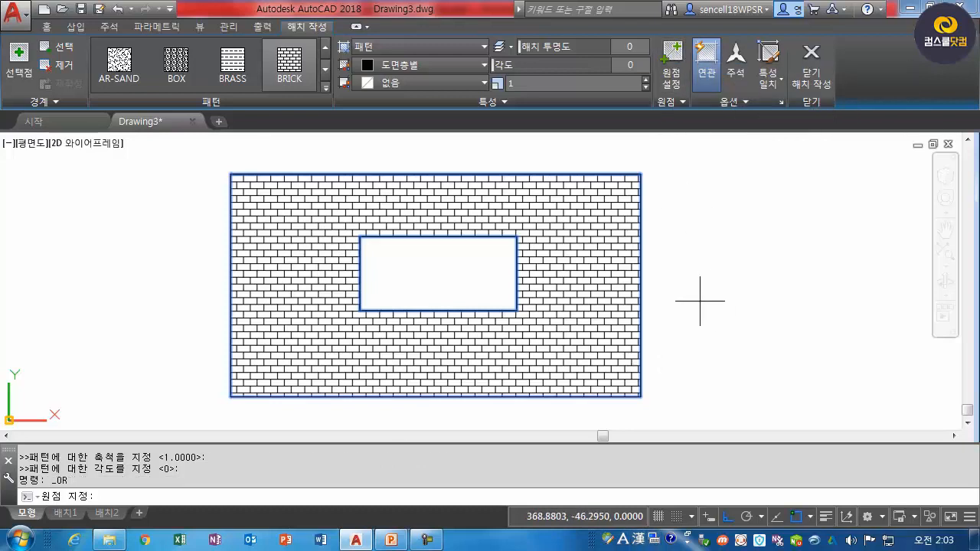
pyautogui.click(231, 397)
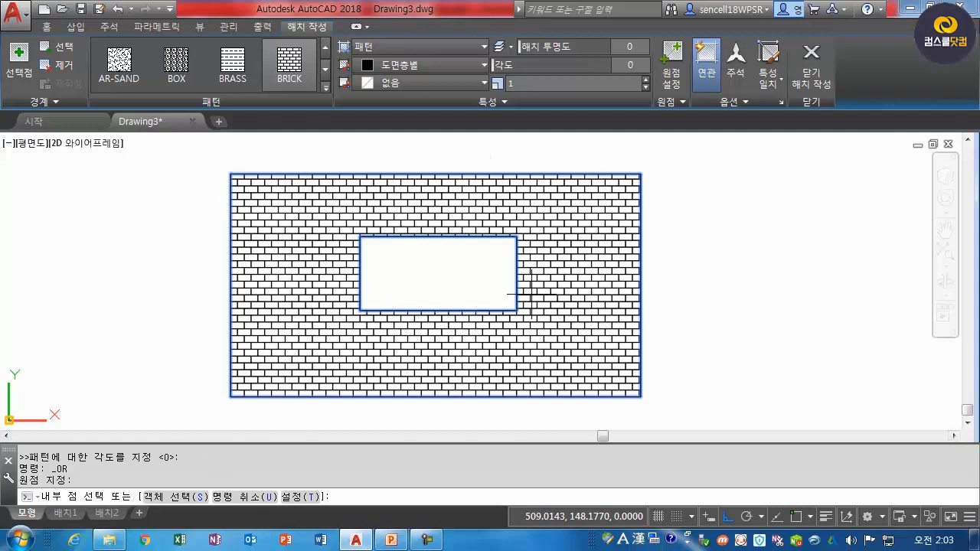
pyautogui.click(811, 69)
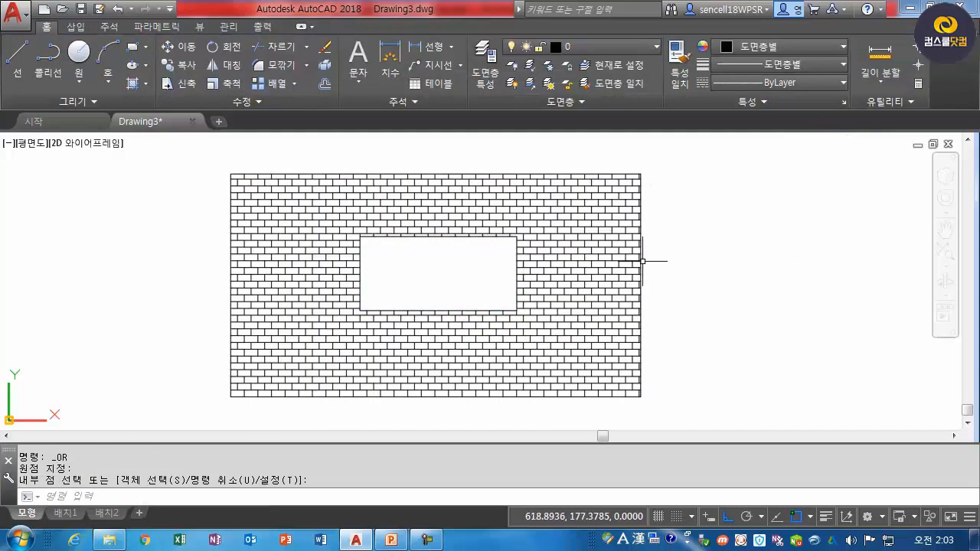
pyautogui.write('e')
pyautogui.press('Return')
pyautogui.click(614, 261)
pyautogui.press('Escape')
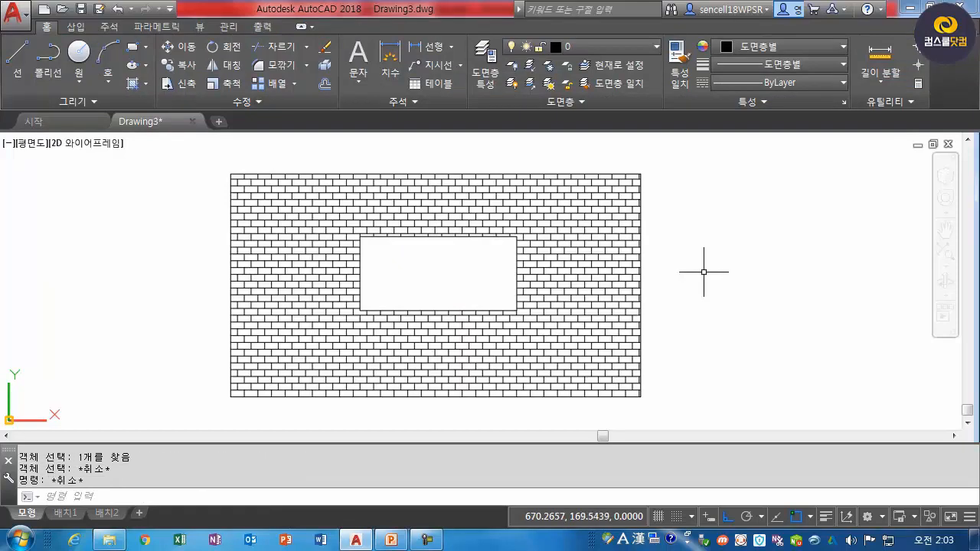
# Erase the brick hatch and both rectangles.
pyautogui.write('e')
pyautogui.press('Return')
pyautogui.click(582, 268)
pyautogui.press('Return')
pyautogui.write('e')
pyautogui.press('Return')
pyautogui.click(659, 225)
pyautogui.click(503, 302)
pyautogui.press('Return')
# Draw three circles in a row, each overlapping its neighbour, the middle one with a radius of about 79 units.
pyautogui.write('c')
pyautogui.press('Return')
pyautogui.click(326, 272)
pyautogui.click(396, 318)
pyautogui.press('Return')
pyautogui.click(481, 286)
pyautogui.click(558, 322)
pyautogui.press('Return')
pyautogui.click(632, 288)
pyautogui.click(530, 297)
# Start a hatch with the BRICK pattern, examine the available hatch types, and cancel the command.
pyautogui.write('h')
pyautogui.press('Return')
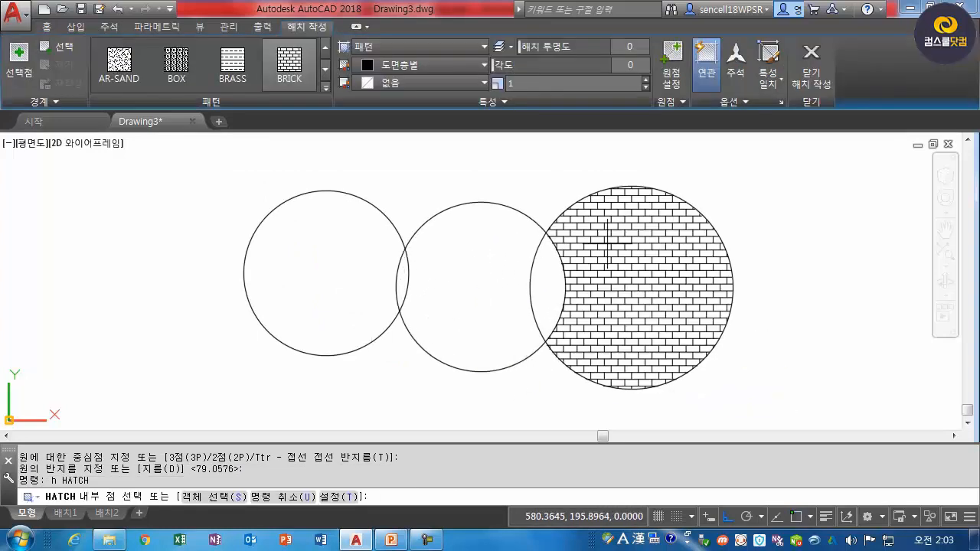
pyautogui.click(285, 67)
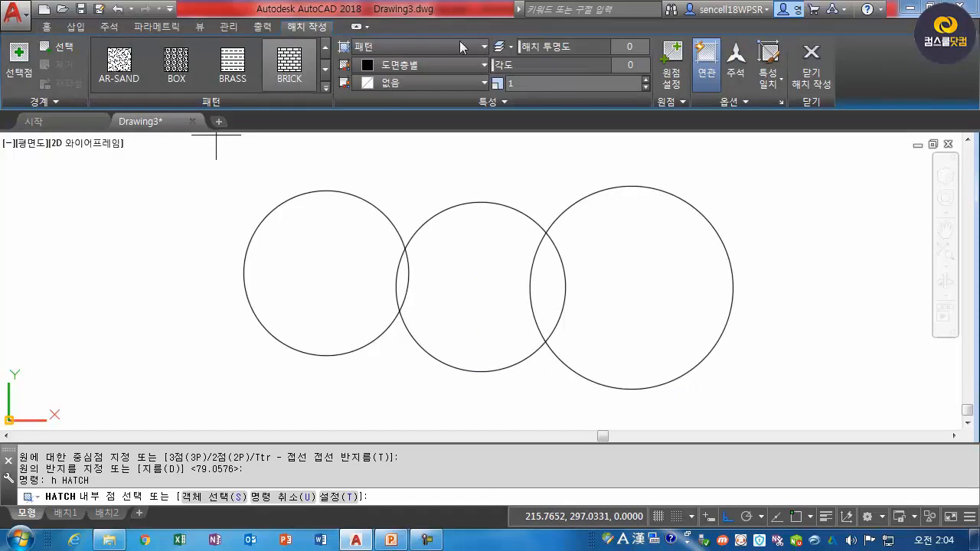
pyautogui.click(484, 47)
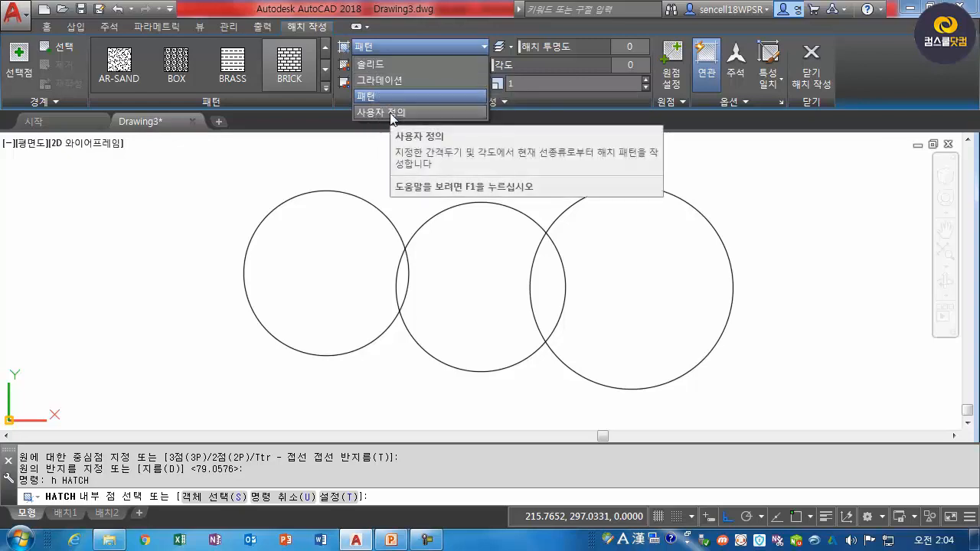
pyautogui.press('Escape')
pyautogui.press('Escape')
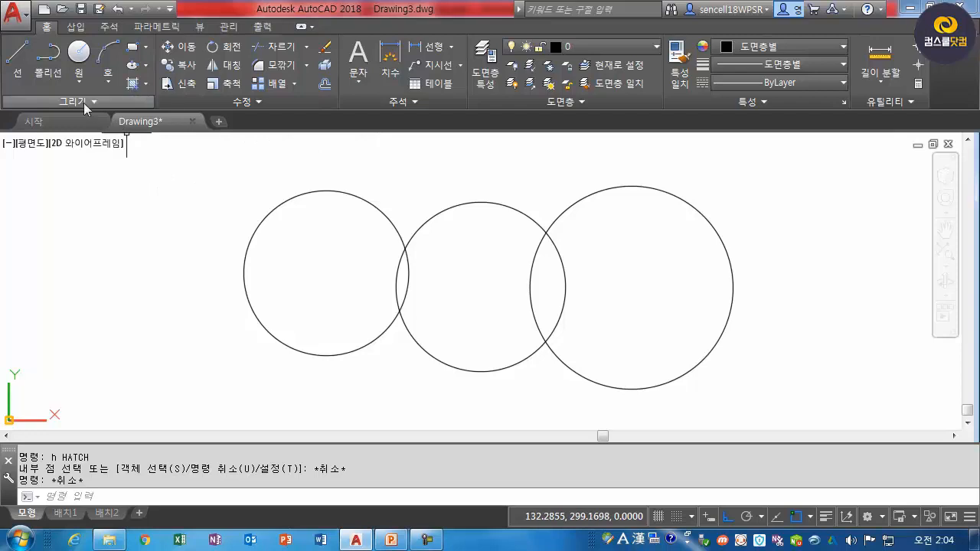
# Fill the leftmost circle, outside its overlap, with a gradient hatch using the GR_SPHER pattern.
pyautogui.click(146, 84)
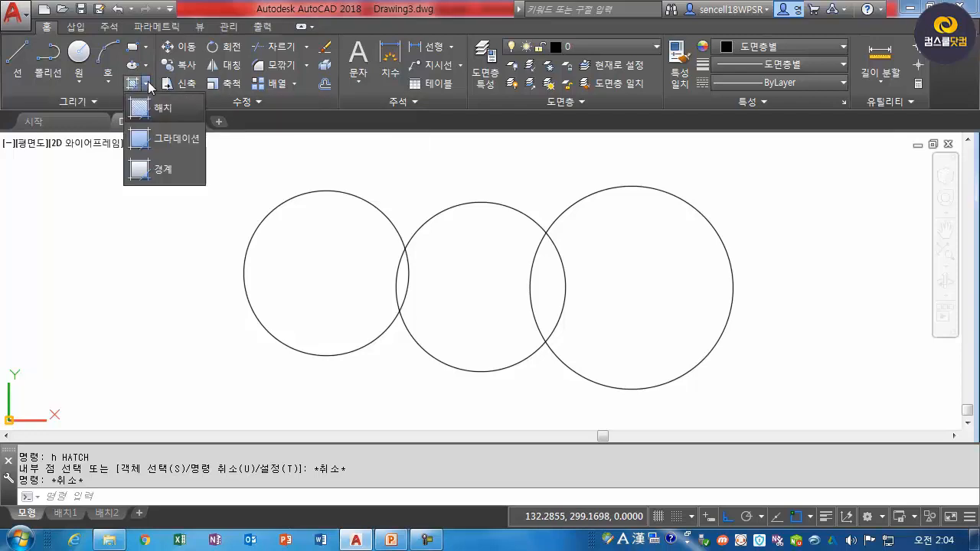
pyautogui.click(163, 138)
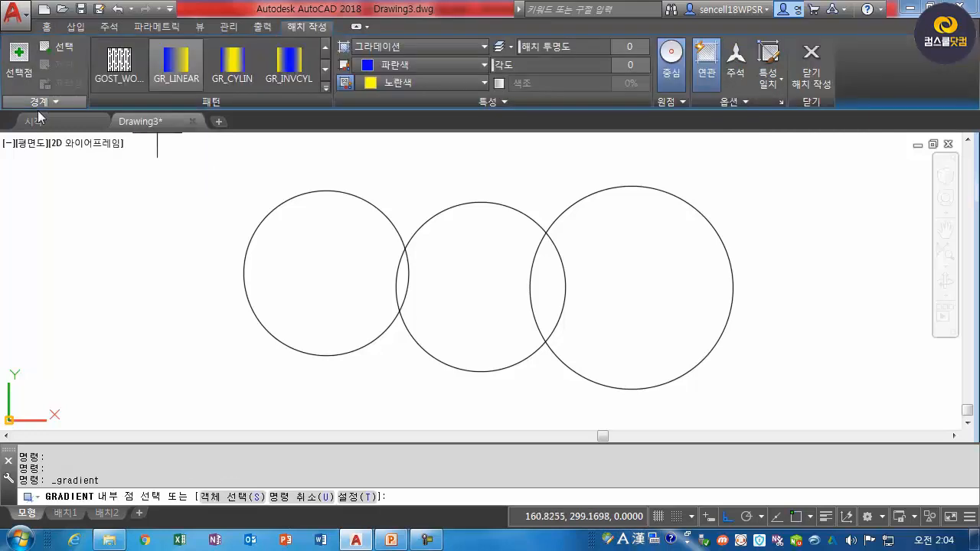
pyautogui.click(299, 254)
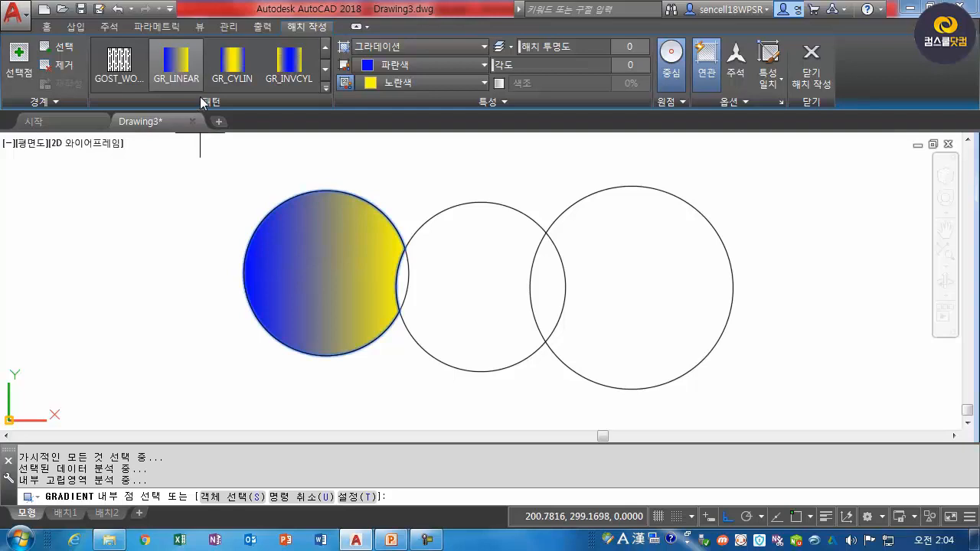
pyautogui.click(328, 89)
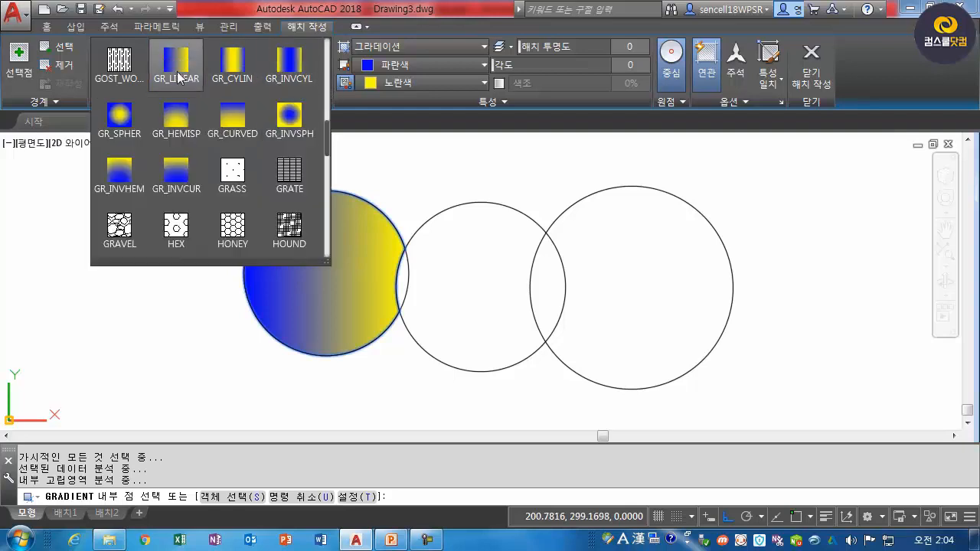
pyautogui.click(132, 132)
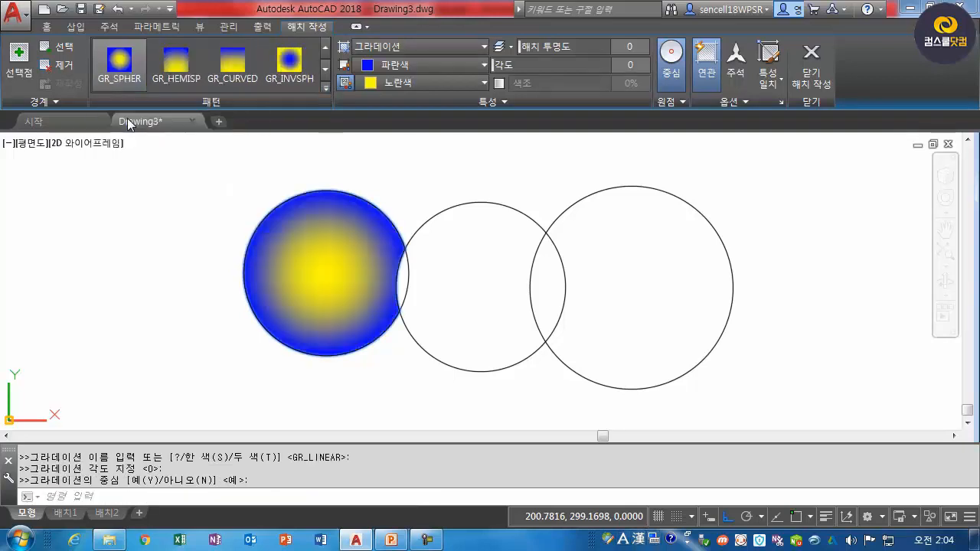
# Set the left circle's gradient colours to dark red 153,27,30 and golden yellow 248,215,49.
pyautogui.click(484, 65)
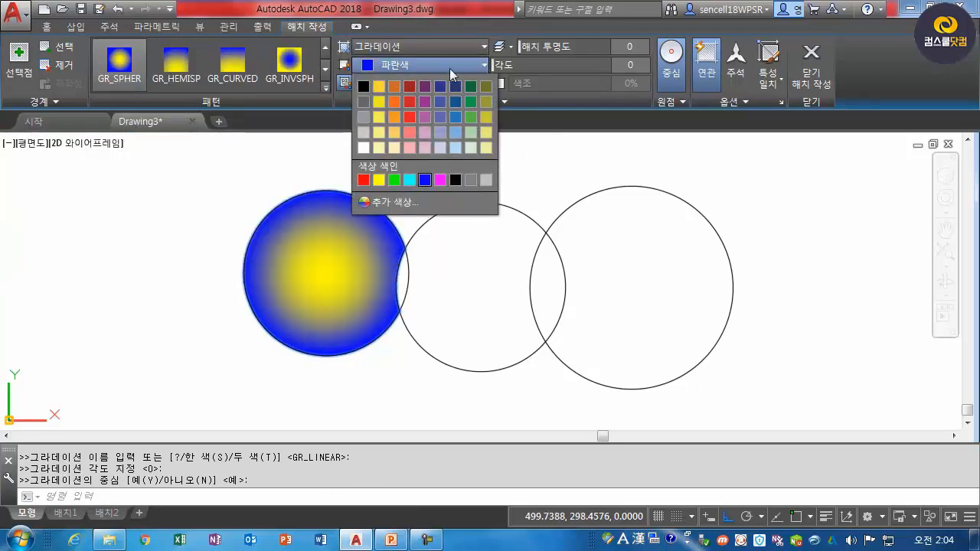
pyautogui.click(411, 84)
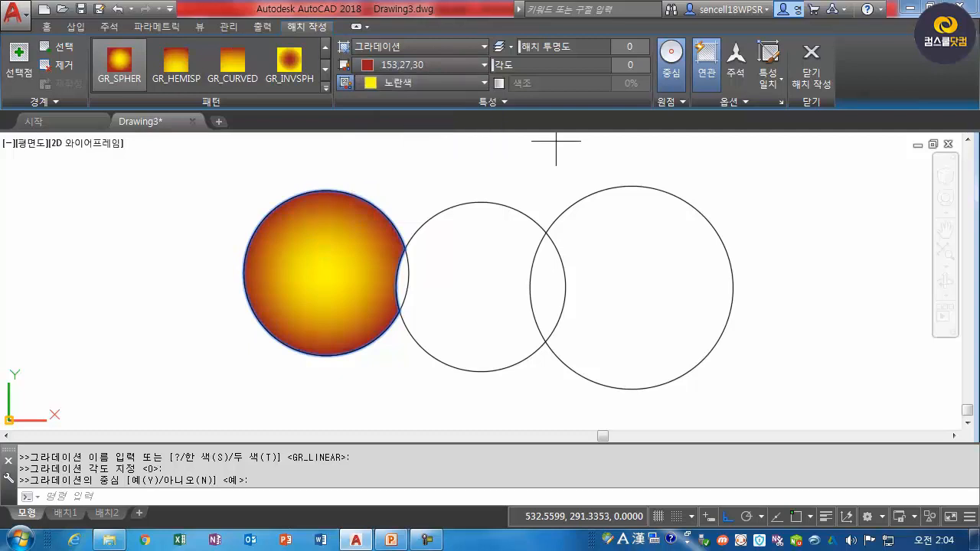
pyautogui.click(484, 83)
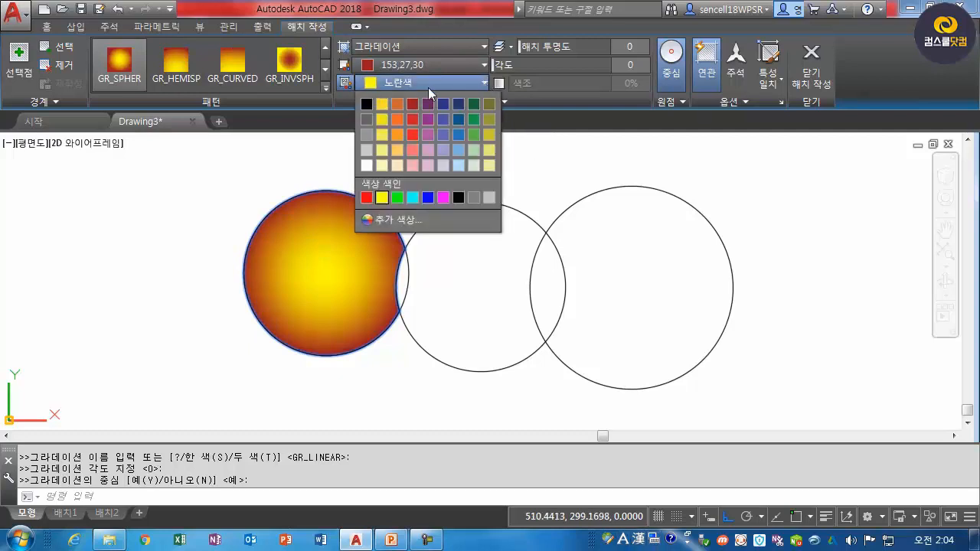
pyautogui.click(384, 103)
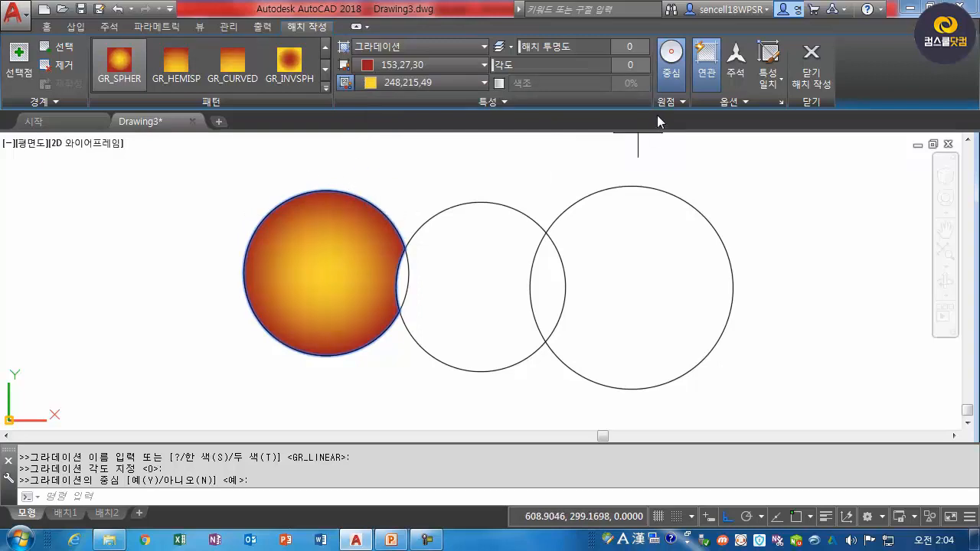
# Try the left circle's gradient off-centre, set it back to centred, and finish the hatch.
pyautogui.click(671, 60)
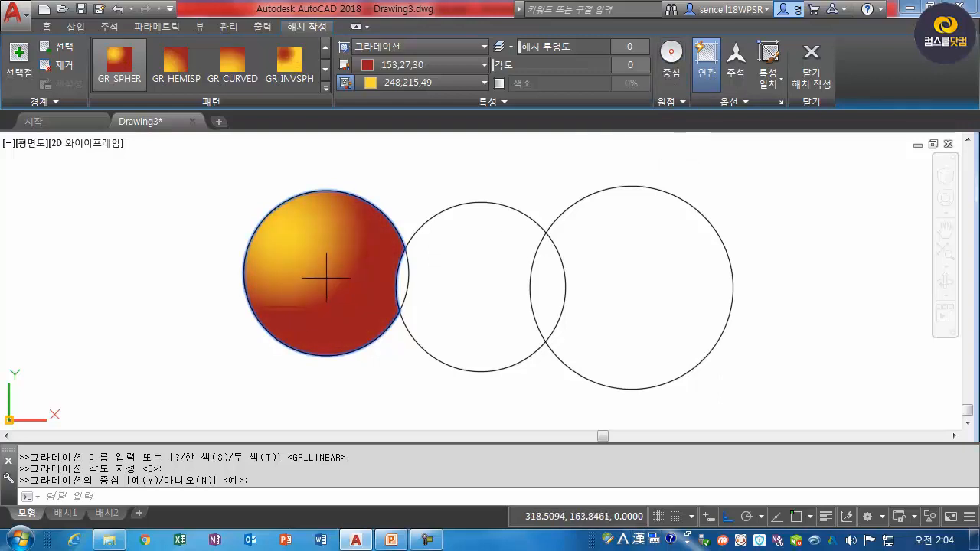
pyautogui.click(123, 75)
pyautogui.click(672, 59)
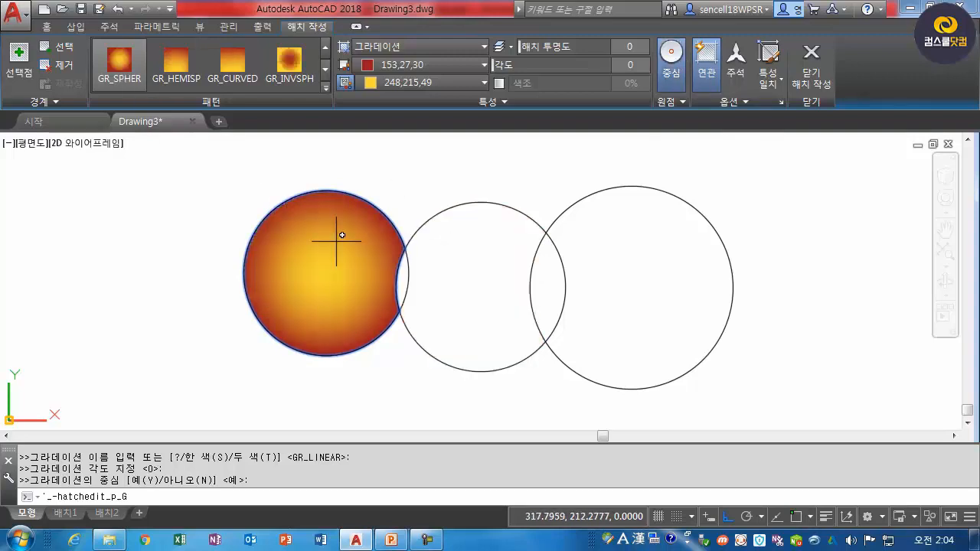
pyautogui.click(813, 77)
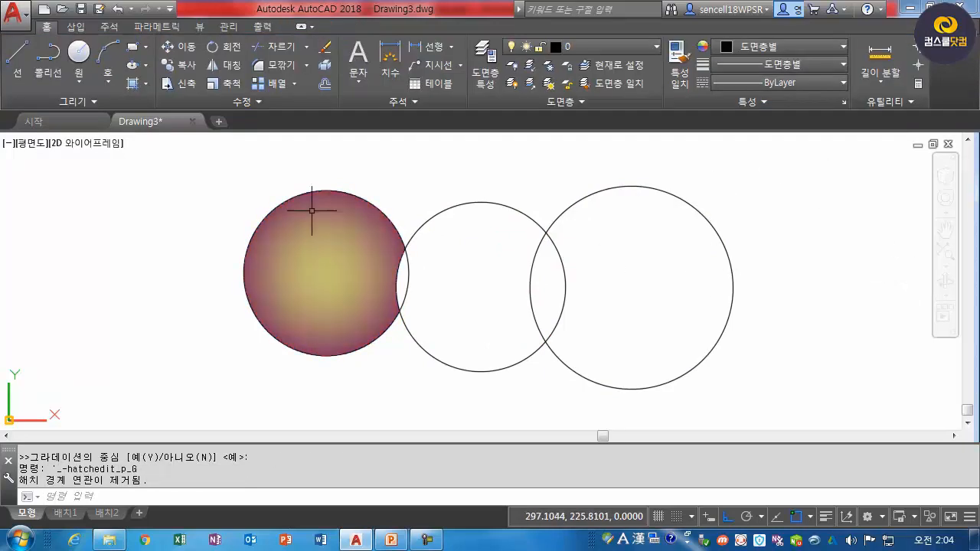
# Start another hatch, set its type to gradient, and choose the GR_INVSPH pattern.
pyautogui.write('h')
pyautogui.press('Return')
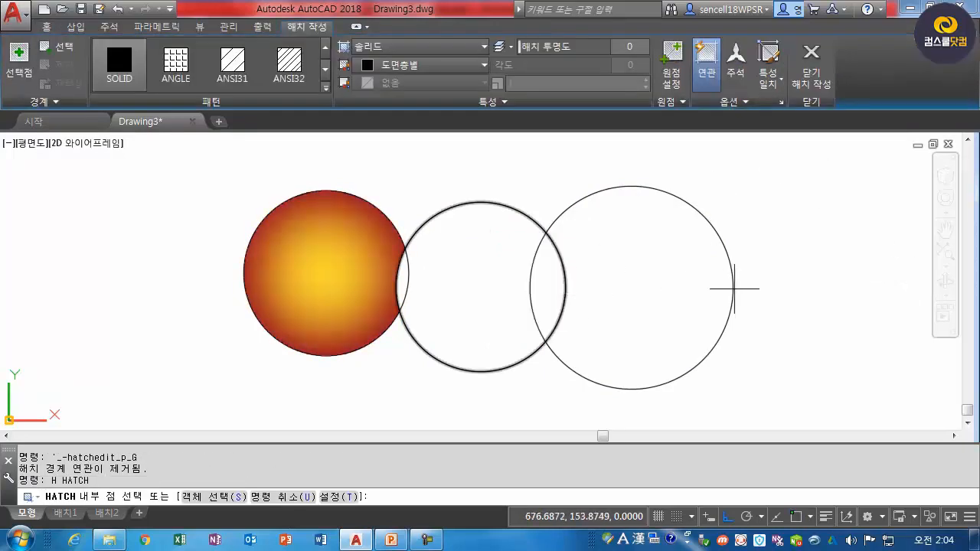
pyautogui.click(456, 47)
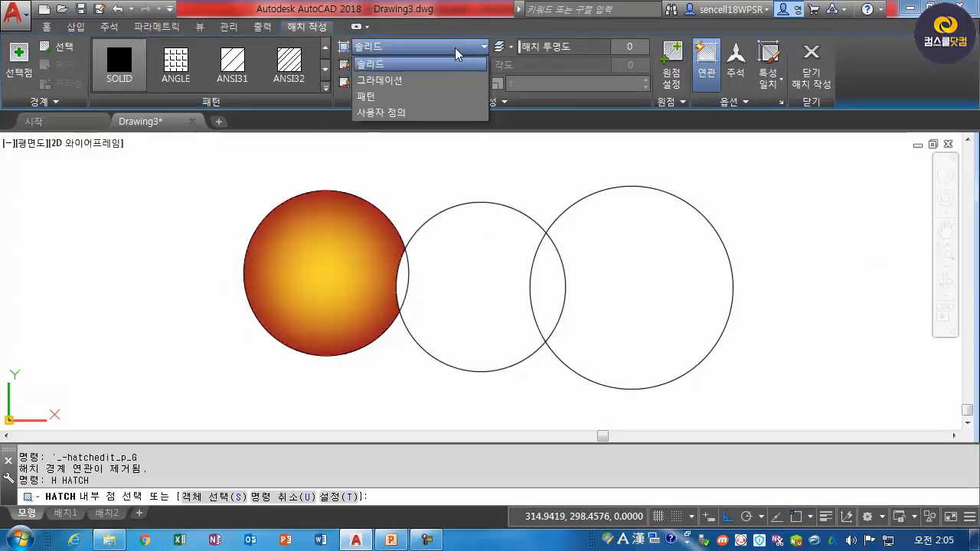
pyautogui.click(380, 79)
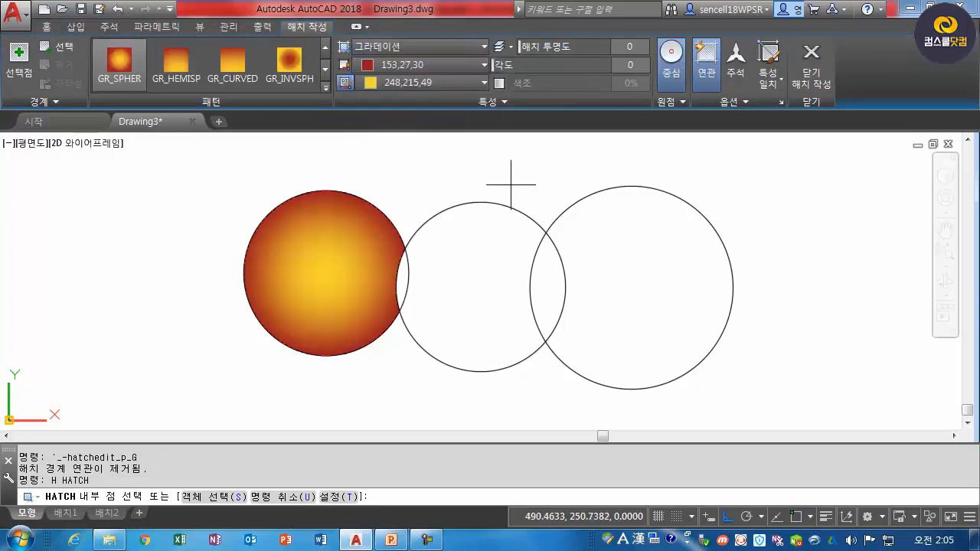
pyautogui.click(325, 88)
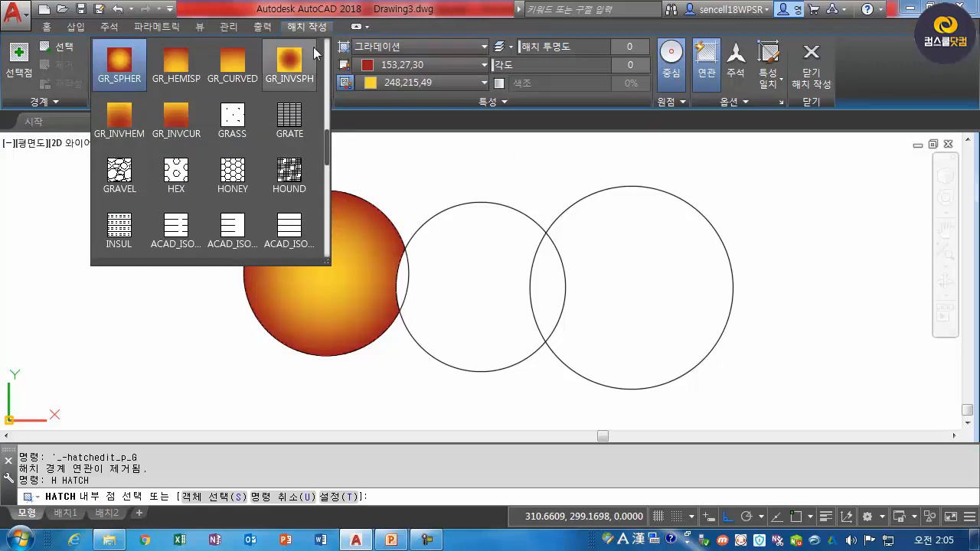
pyautogui.click(301, 61)
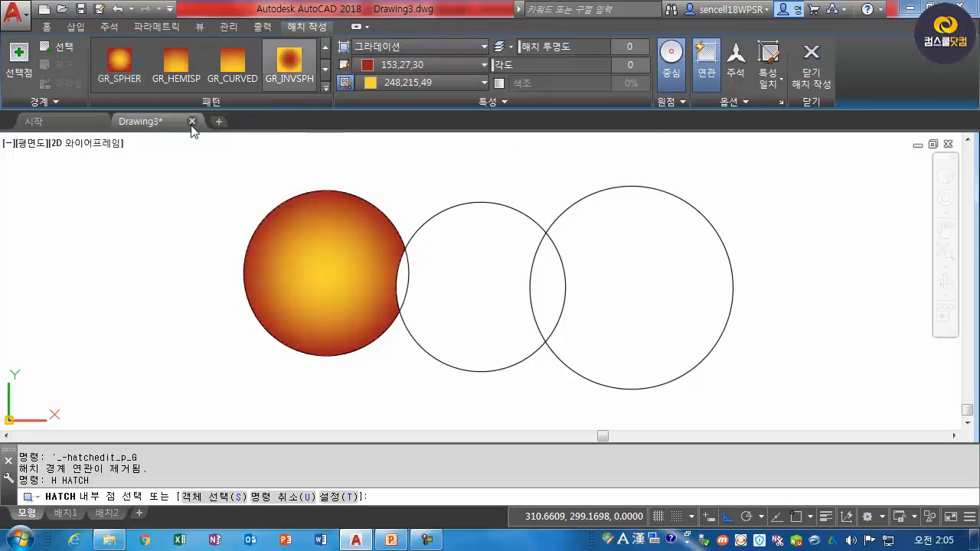
# Set the gradient colours to purple 100,33,101 and light green 175,217,170, and fill the middle circle outside its overlaps.
pyautogui.click(468, 67)
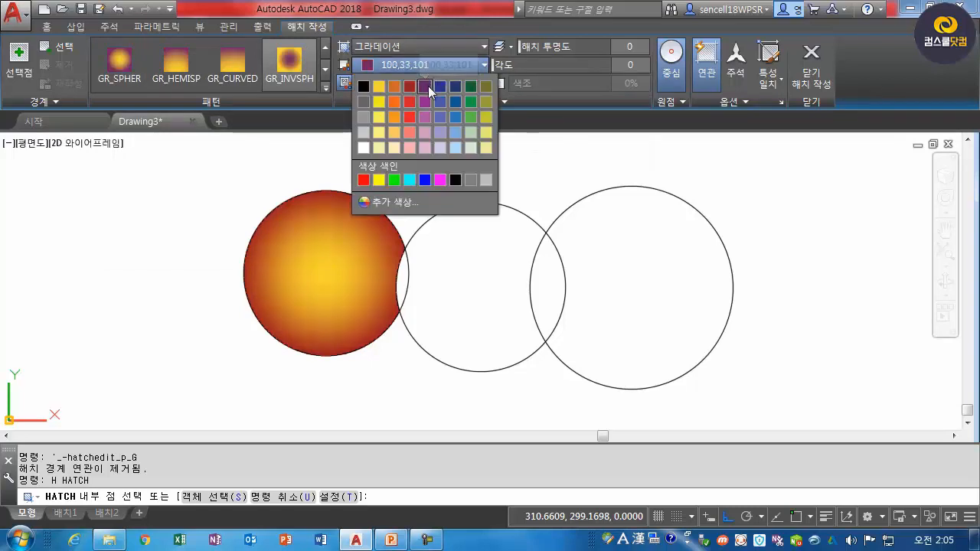
pyautogui.click(428, 86)
pyautogui.click(439, 82)
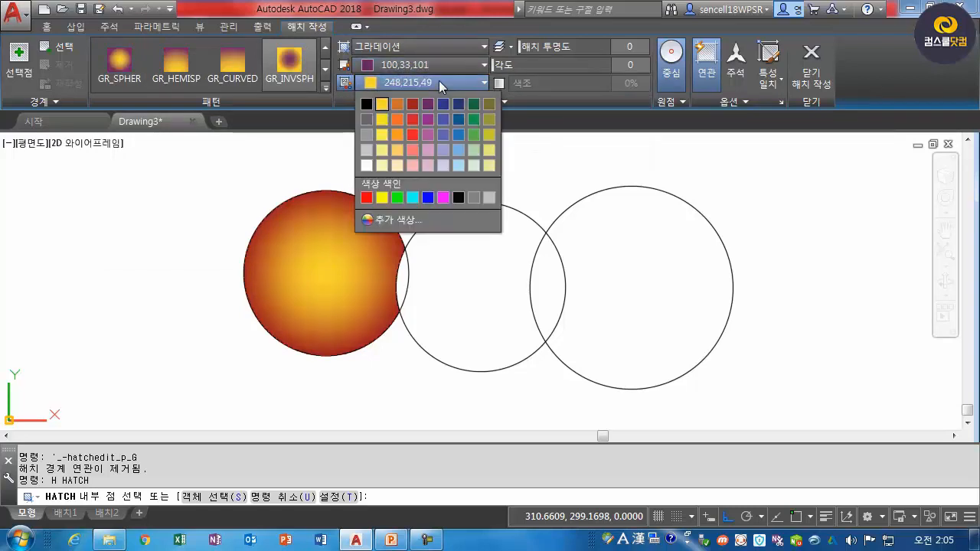
pyautogui.click(474, 150)
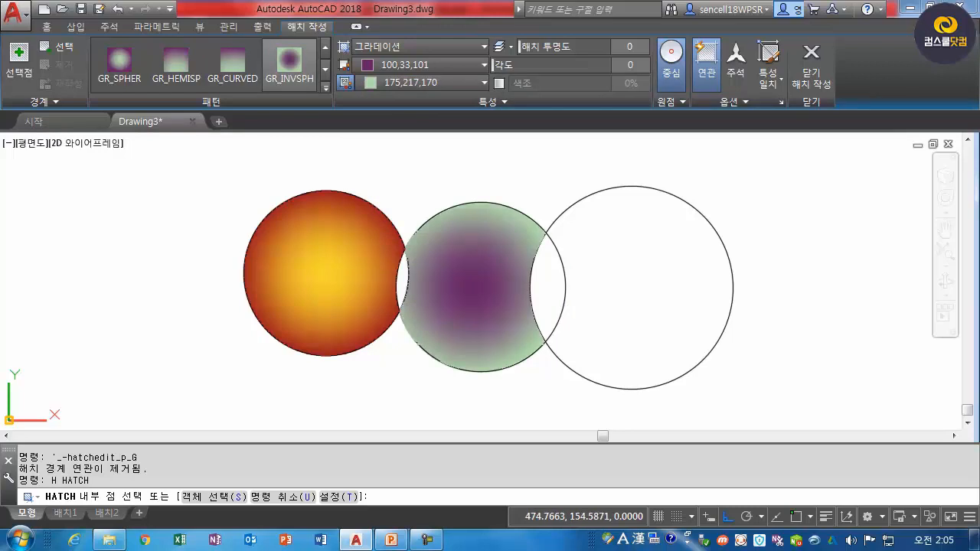
pyautogui.click(498, 287)
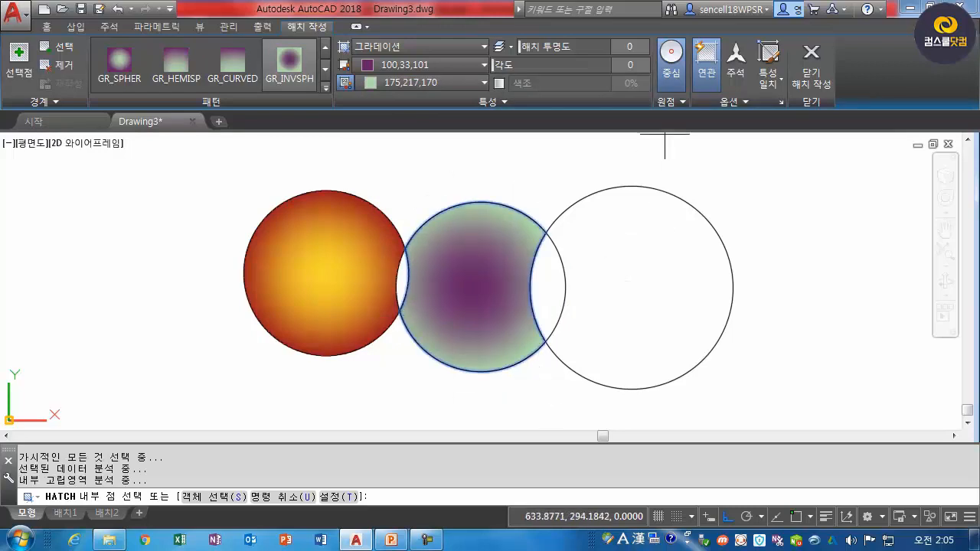
# Turn off centring for the middle circle's gradient and finish the hatch.
pyautogui.click(671, 53)
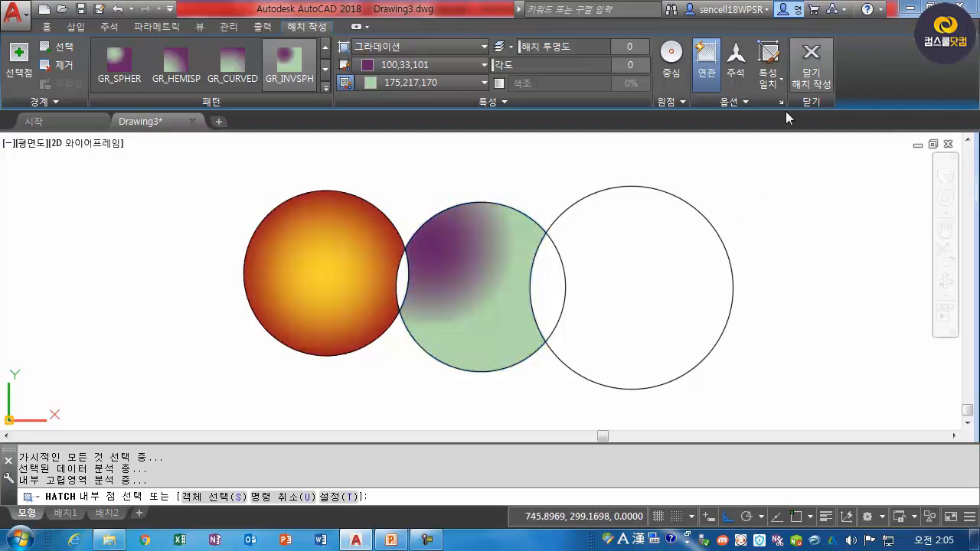
pyautogui.click(811, 62)
pyautogui.moveTo(529, 304); pyautogui.dragTo(458, 312, button='middle')
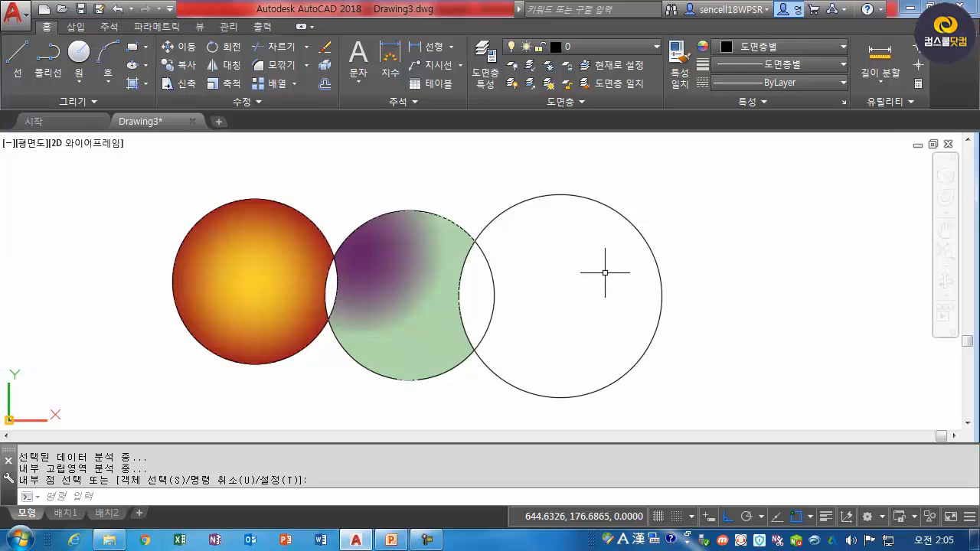
pyautogui.press('Return')
pyautogui.press('Escape')
pyautogui.press('Escape')
pyautogui.press('Escape')
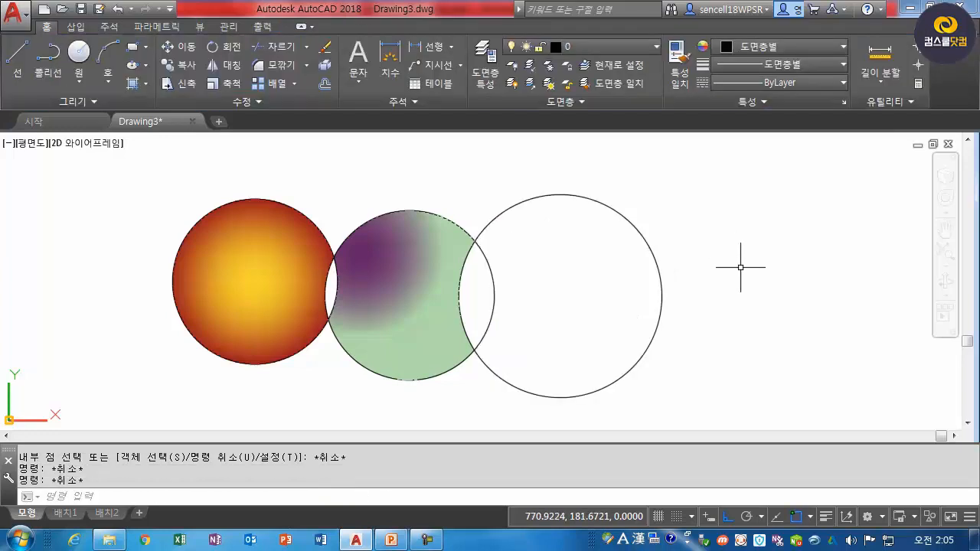
# Draw two more overlapping circles to the right of the row, the first with a radius of about 69 units.
pyautogui.write('c')
pyautogui.press('Return')
pyautogui.click(706, 312)
pyautogui.click(730, 382)
pyautogui.press('Return')
pyautogui.click(809, 306)
pyautogui.click(847, 393)
pyautogui.moveTo(810, 346); pyautogui.dragTo(693, 345, button='middle')
pyautogui.press('Escape')
pyautogui.press('Escape')
# Hatch the large third circle, outside its overlaps, with the pattern type and the BRICK pattern at scale 1.
pyautogui.write('h')
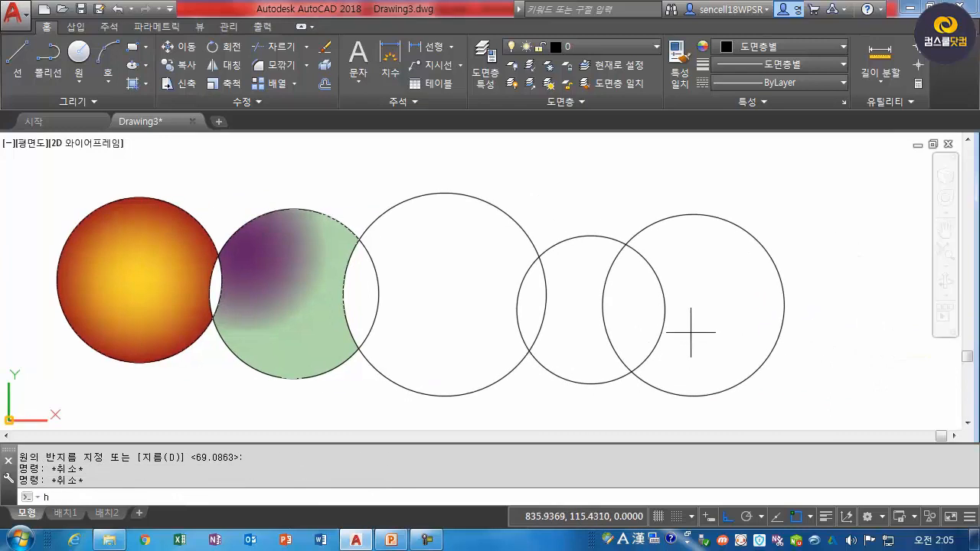
pyautogui.press('Return')
pyautogui.click(479, 47)
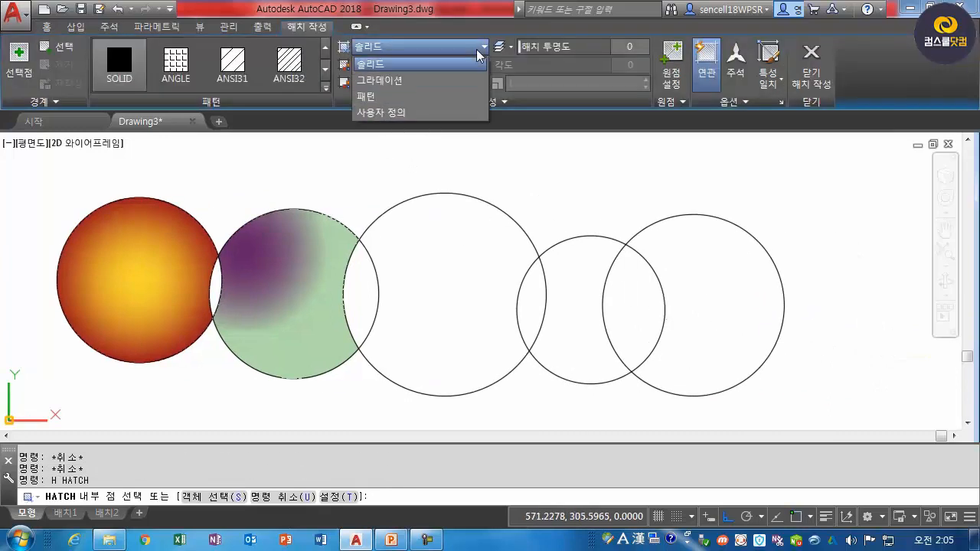
pyautogui.click(397, 66)
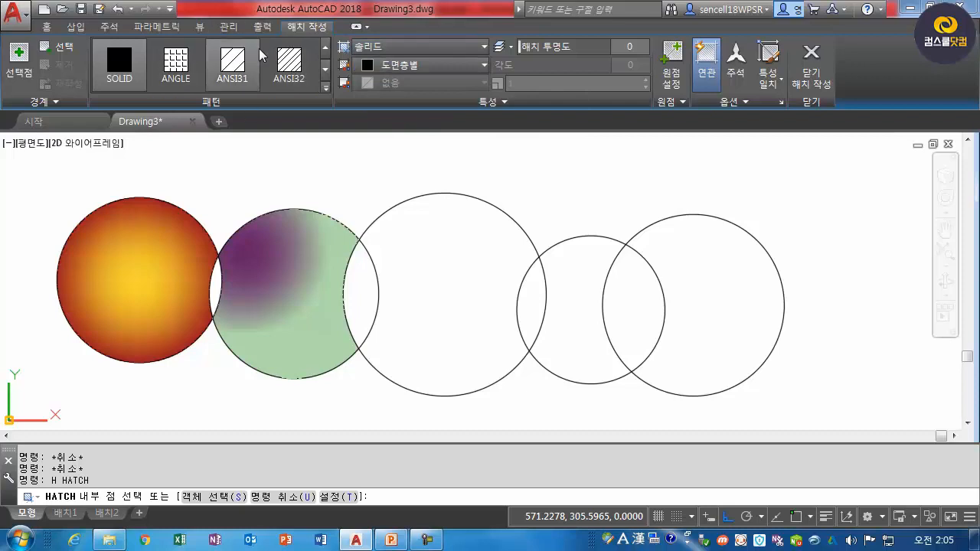
pyautogui.click(386, 47)
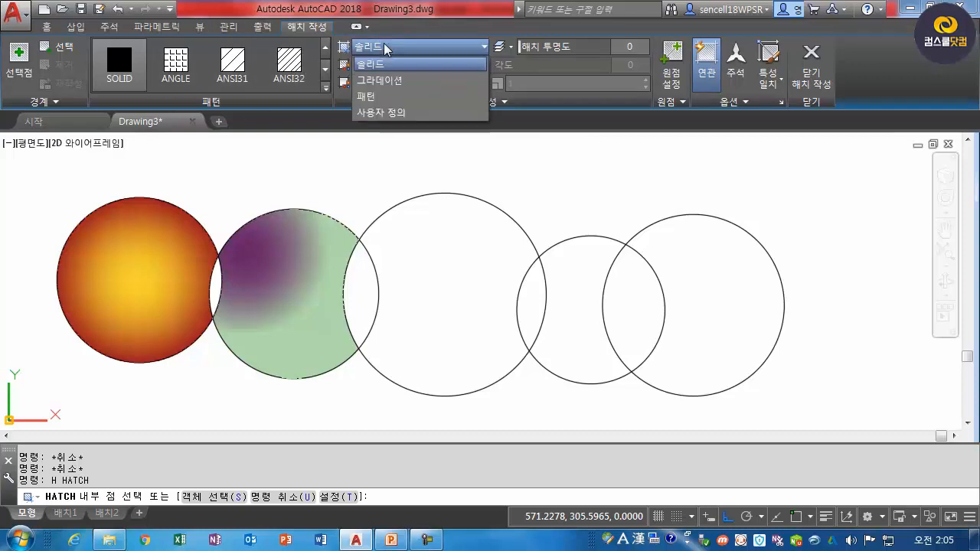
pyautogui.click(383, 97)
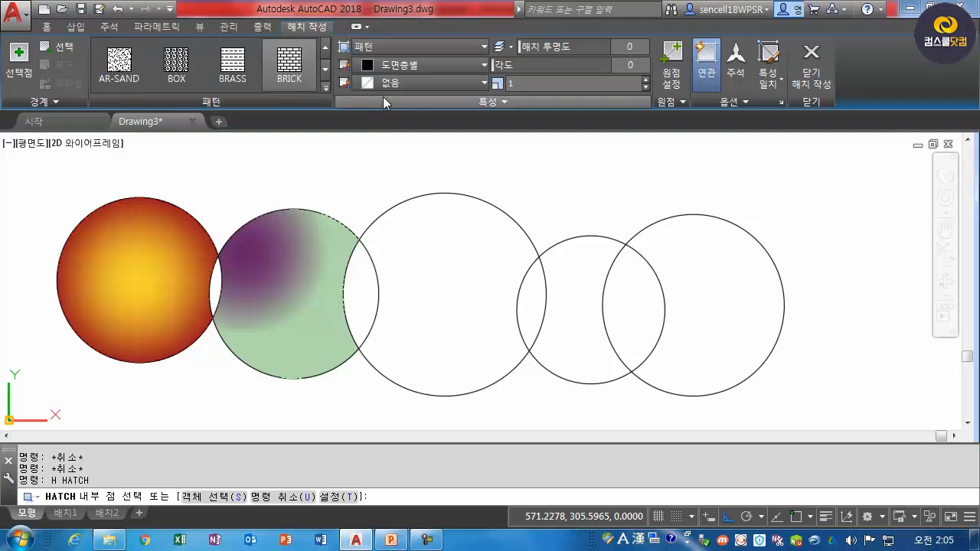
pyautogui.click(452, 261)
pyautogui.press('Return')
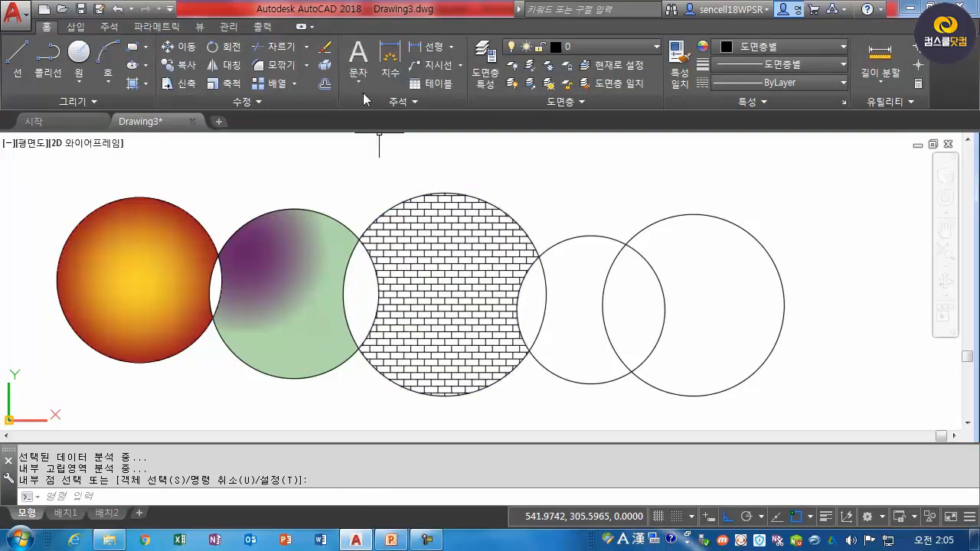
# Fill the fourth circle, outside its overlaps, with a solid hatch in dark red 153,27,30.
pyautogui.write('h')
pyautogui.press('Return')
pyautogui.click(418, 46)
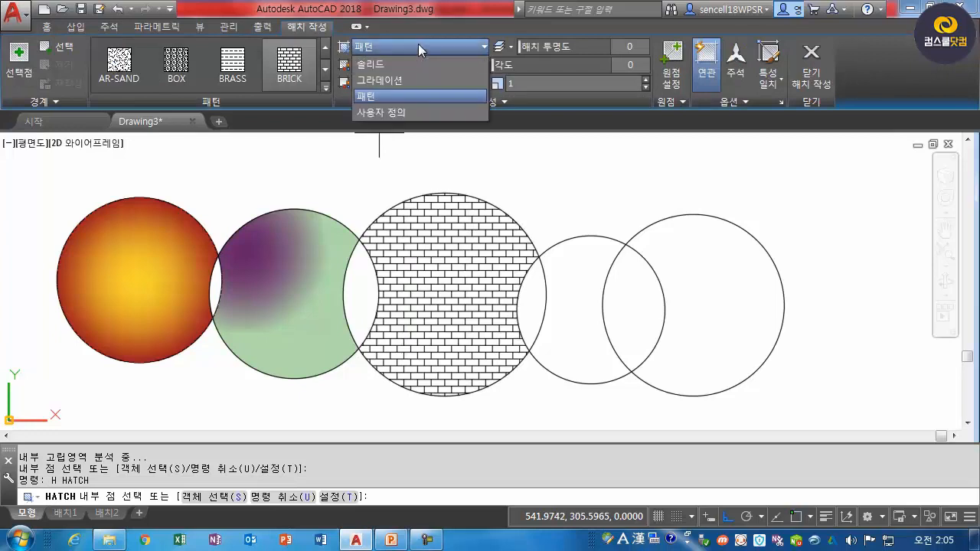
pyautogui.click(396, 65)
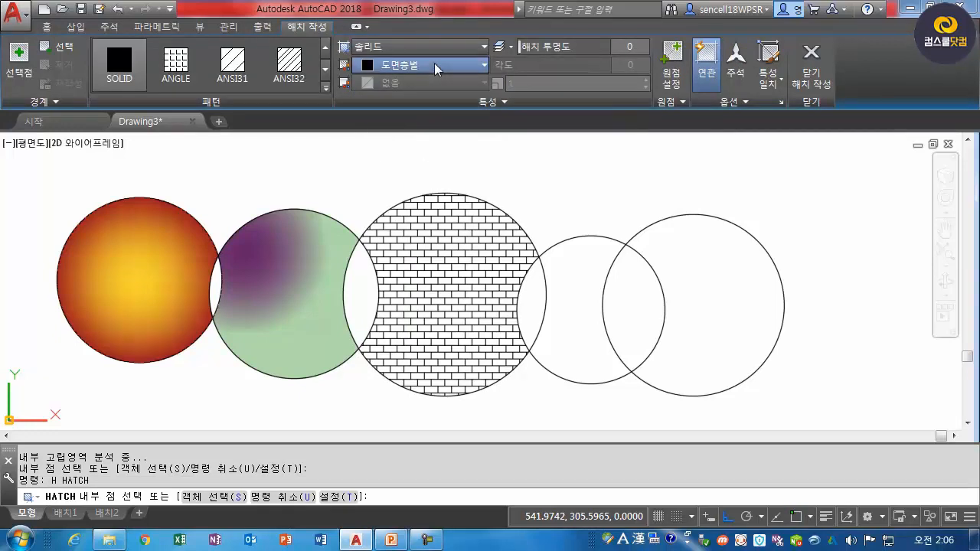
pyautogui.click(435, 66)
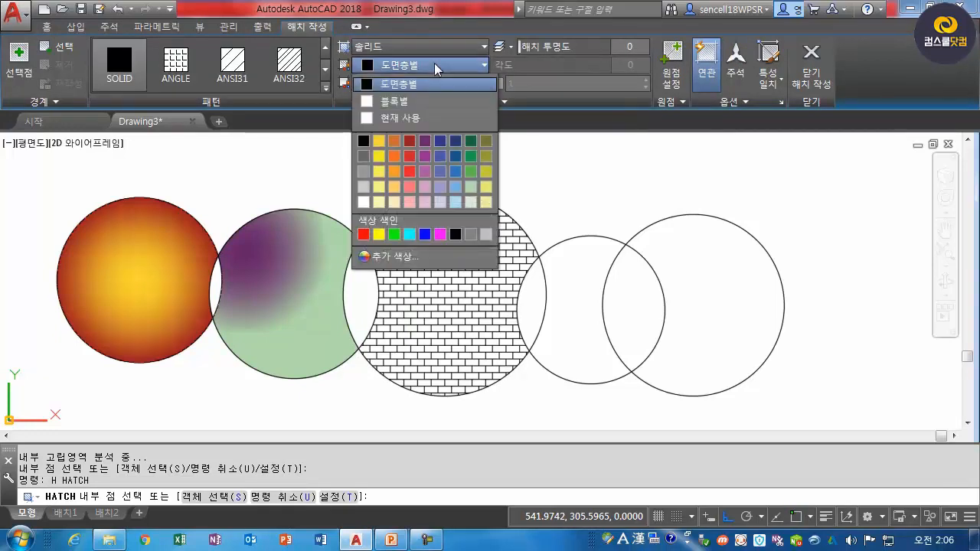
pyautogui.click(411, 142)
pyautogui.click(586, 304)
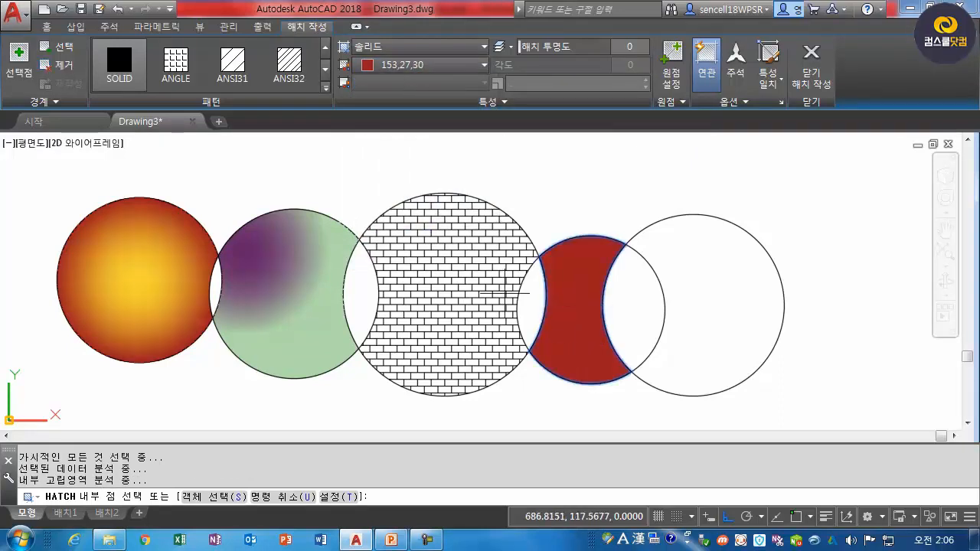
pyautogui.press('Return')
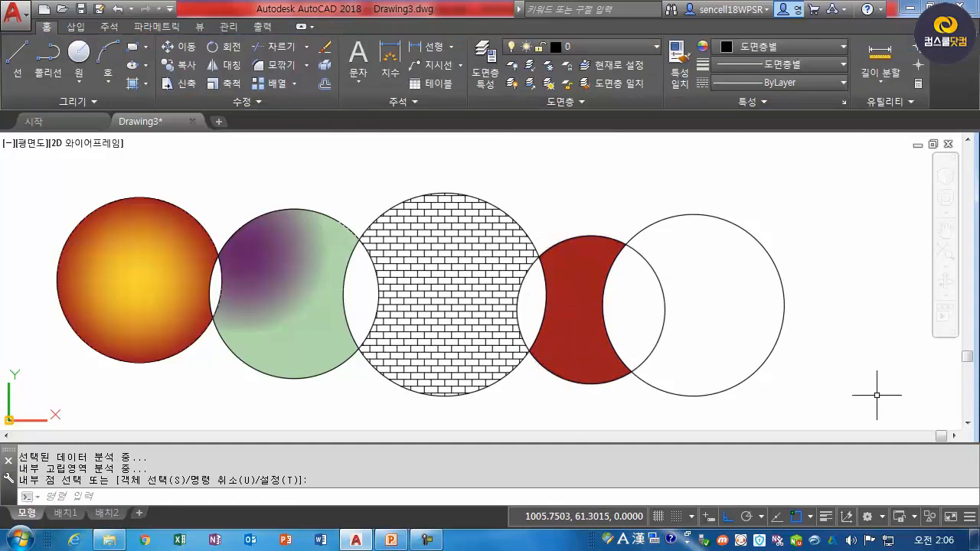
# Fill the overlap between the fourth and fifth circles with a solid hatch in dark blue 34,52,110.
pyautogui.press('Return')
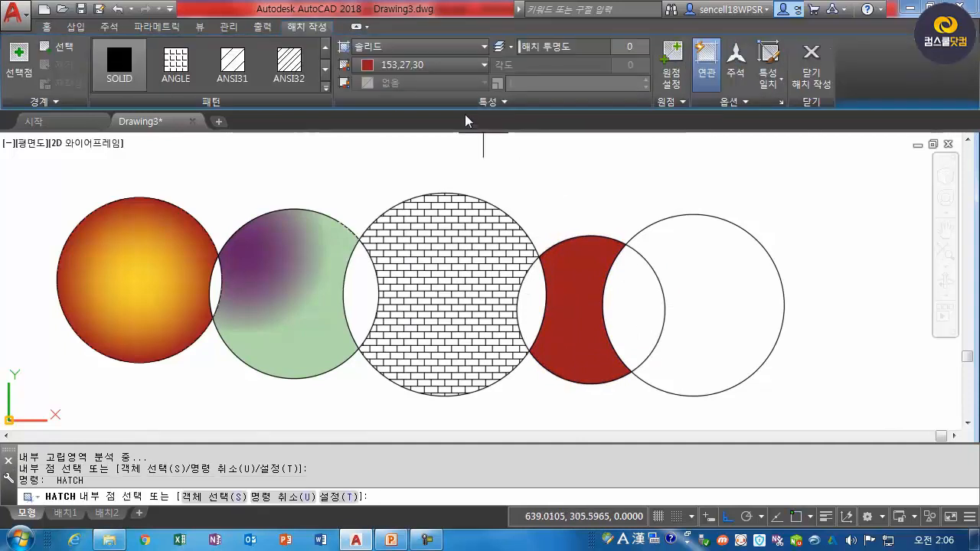
pyautogui.click(441, 65)
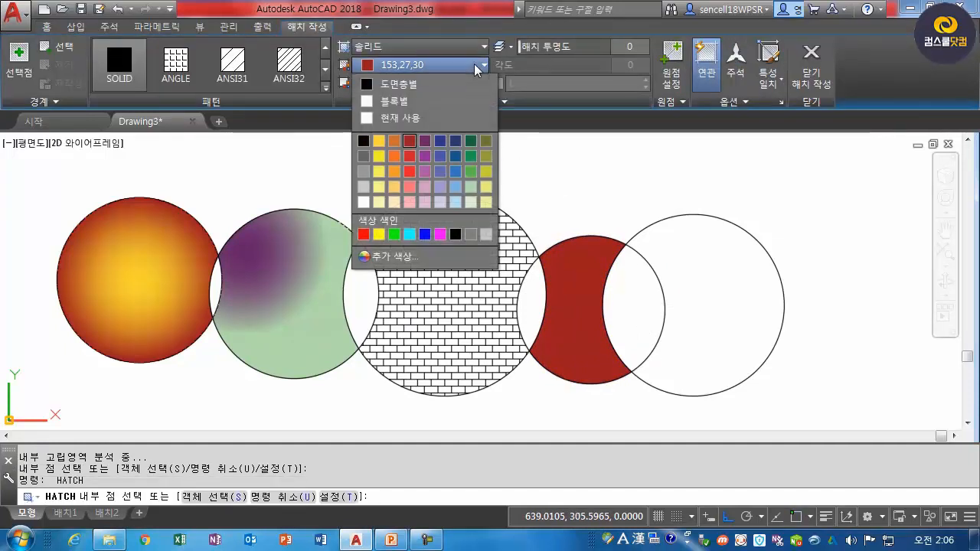
pyautogui.click(455, 140)
pyautogui.click(646, 298)
pyautogui.press('Return')
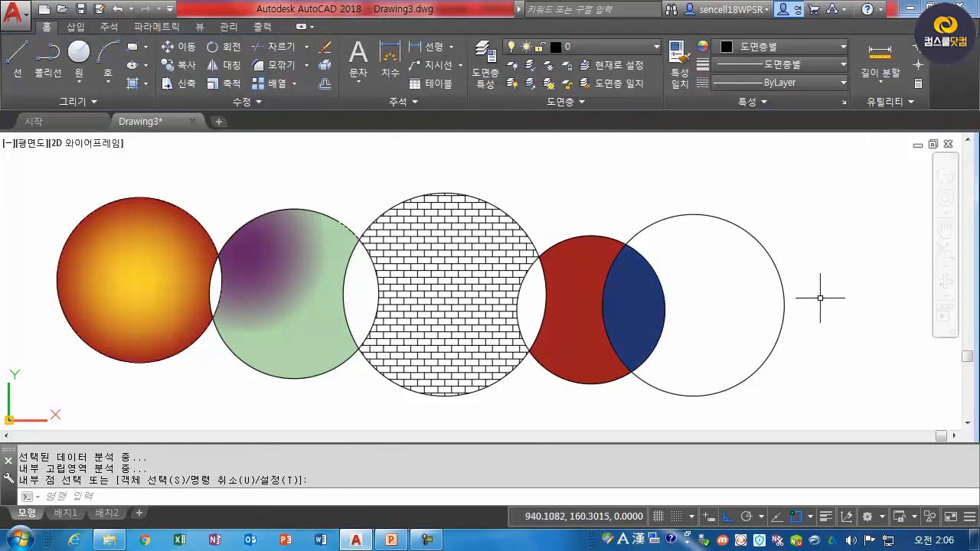
# Hatch the rest of the fifth circle with the user-defined type and the ByLayer colour.
pyautogui.write('h')
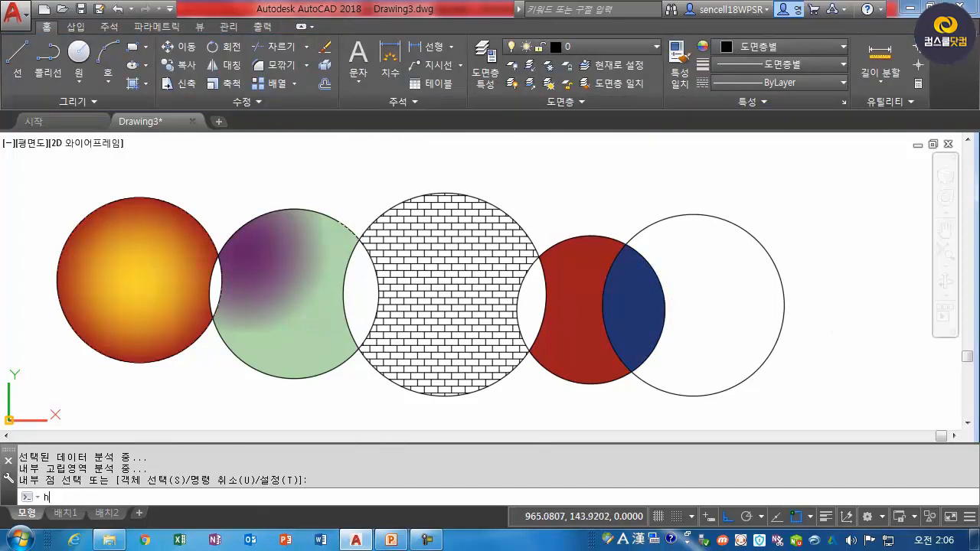
pyautogui.press('Return')
pyautogui.click(483, 47)
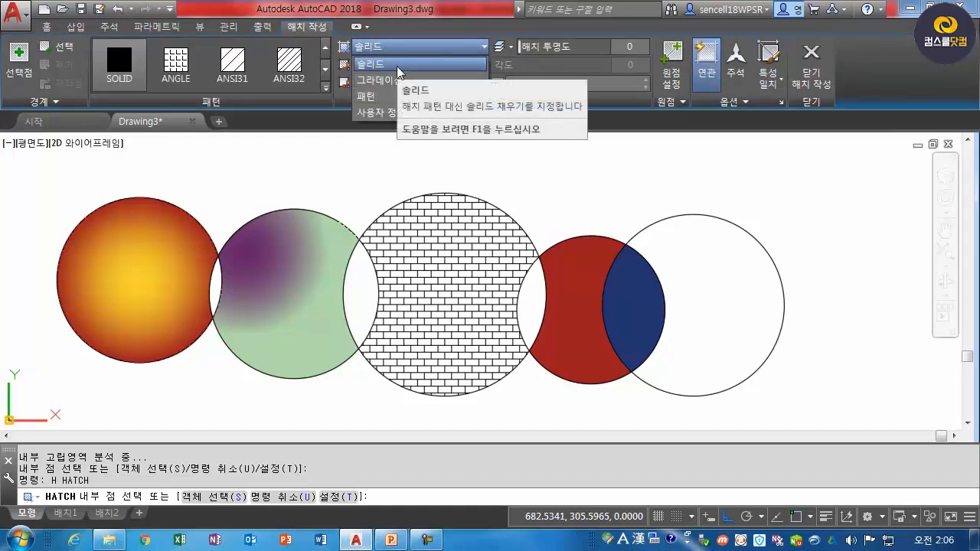
pyautogui.click(382, 113)
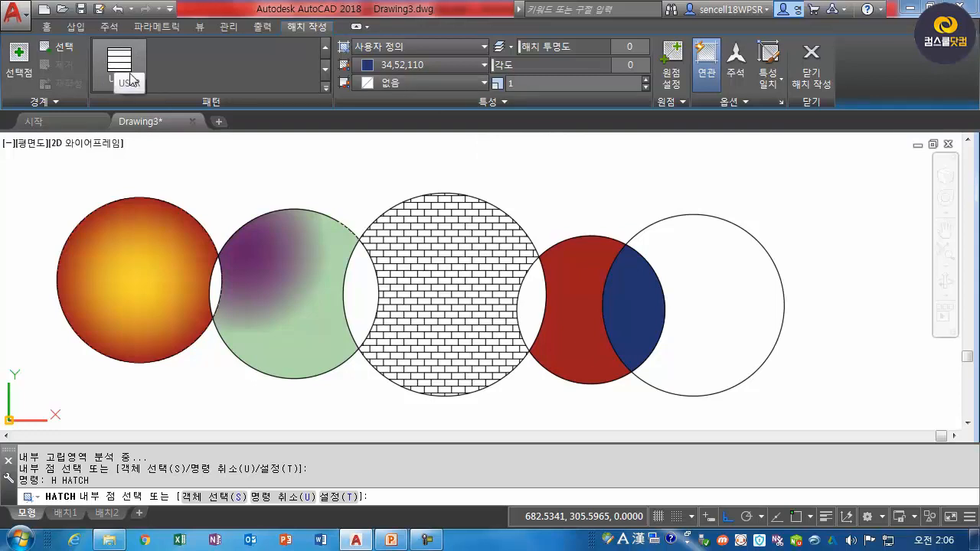
pyautogui.click(749, 283)
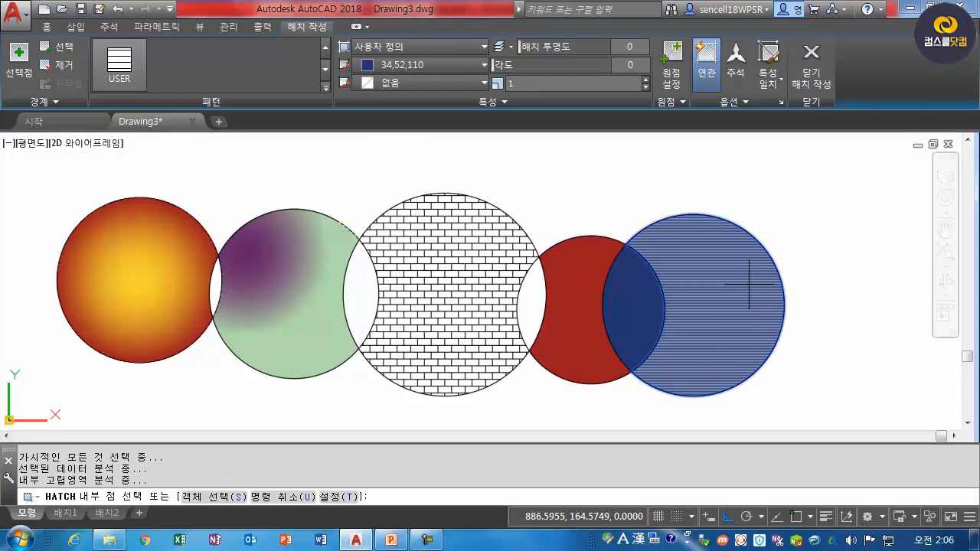
pyautogui.click(423, 66)
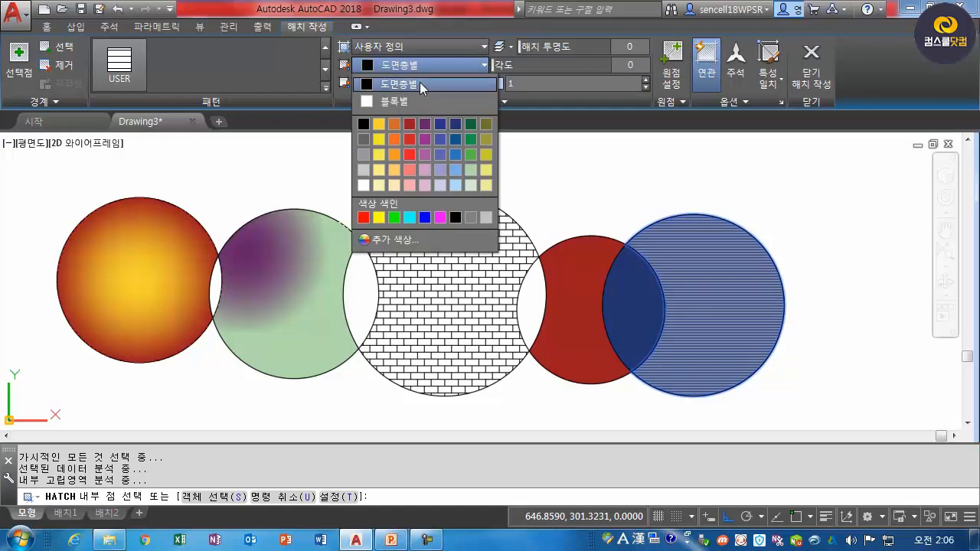
pyautogui.click(420, 82)
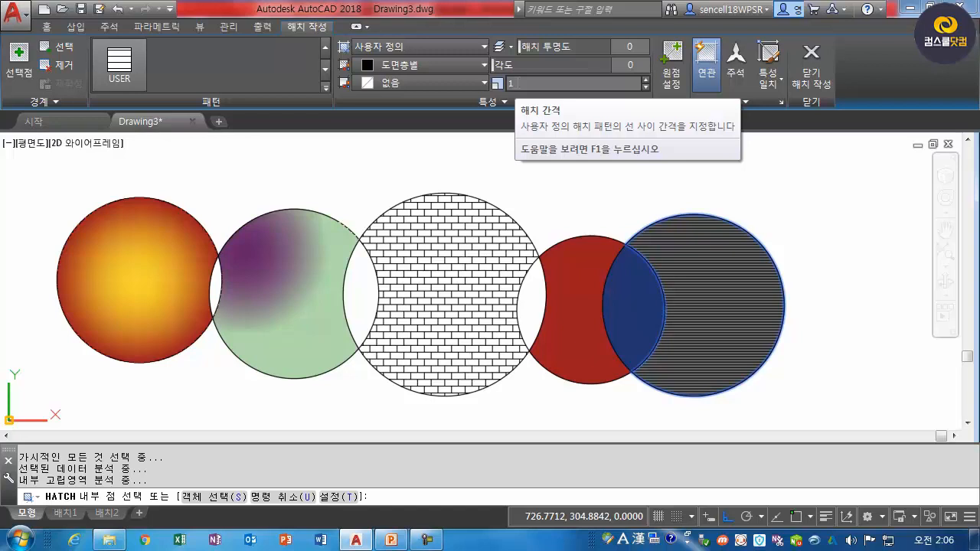
# Set the user-defined hatch's line spacing to 10, make it double, and finish the hatch.
pyautogui.click(136, 79)
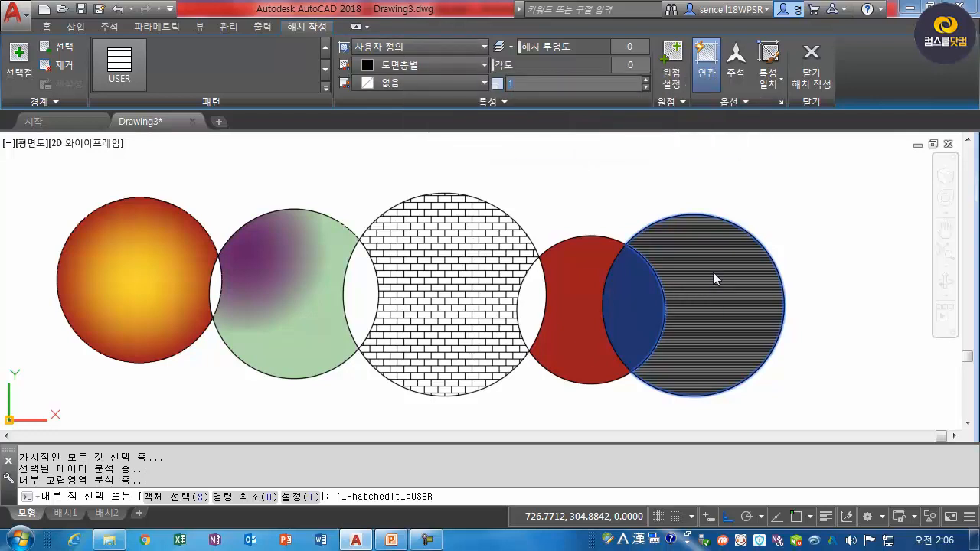
pyautogui.click(626, 66)
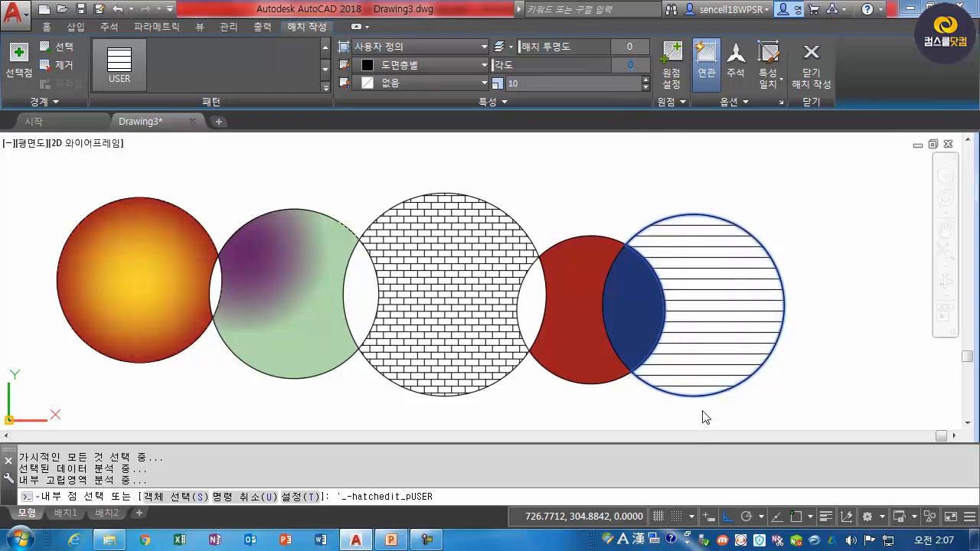
pyautogui.click(507, 102)
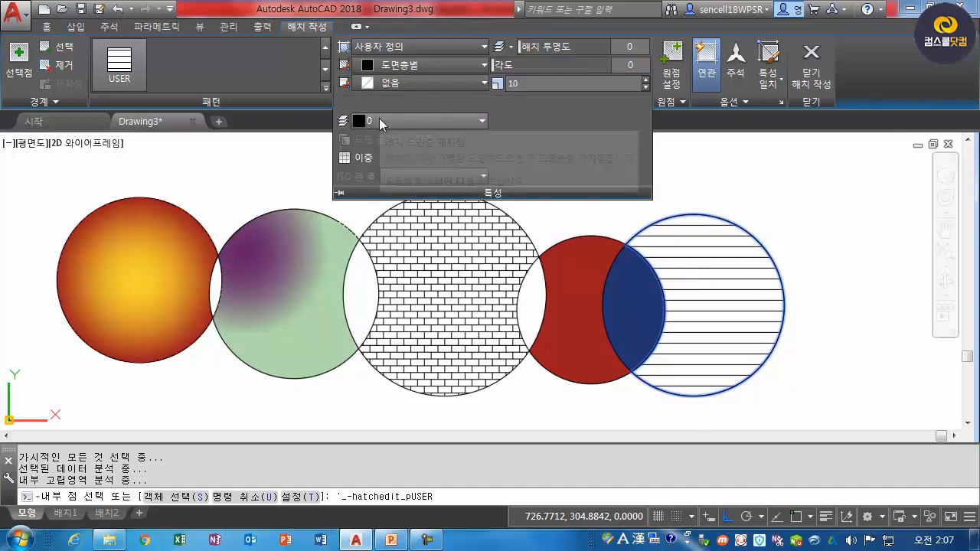
pyautogui.click(346, 157)
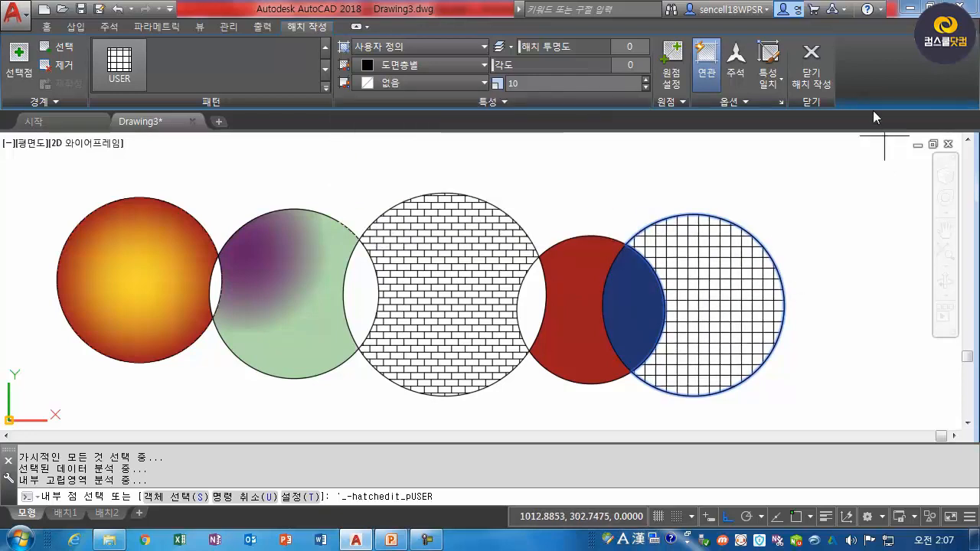
pyautogui.click(818, 72)
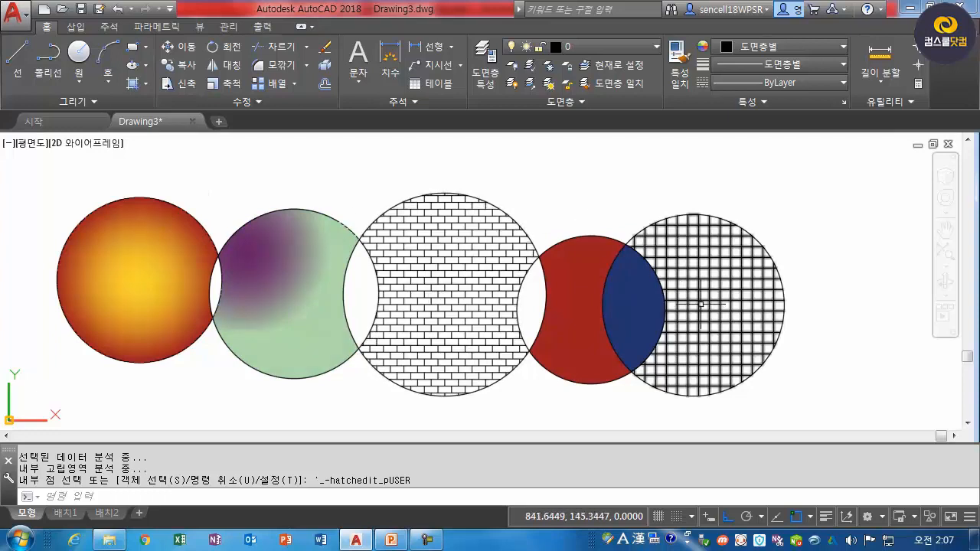
# Change the first circle's gradient to GR_HEMISP with blue 69,84,165 as its first colour.
pyautogui.scroll(-1, 353, 261)
pyautogui.scroll(-1, 359, 265)
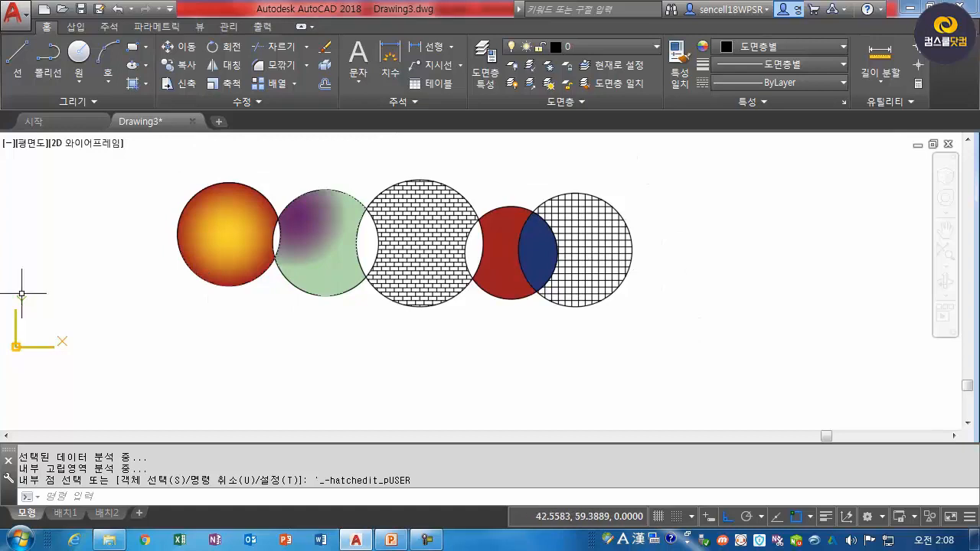
pyautogui.click(212, 231)
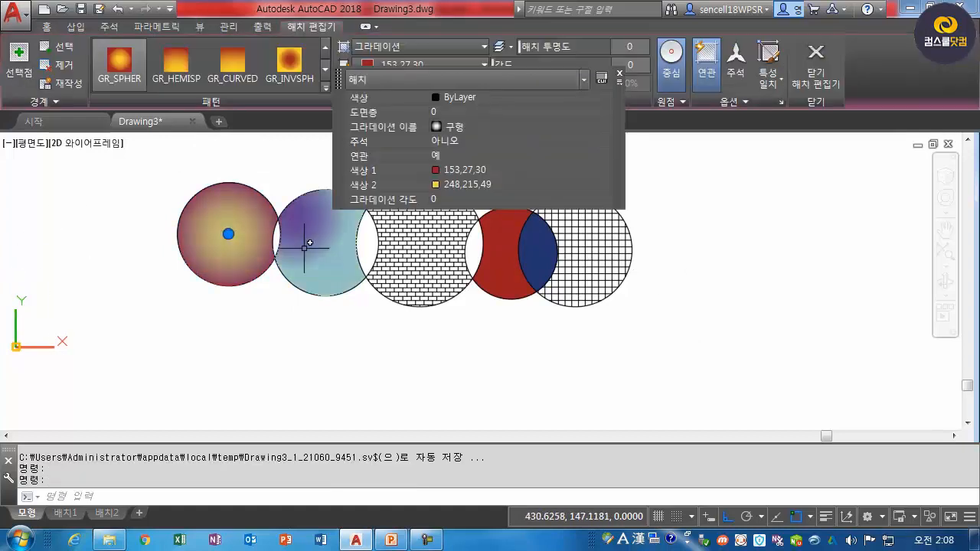
pyautogui.click(620, 73)
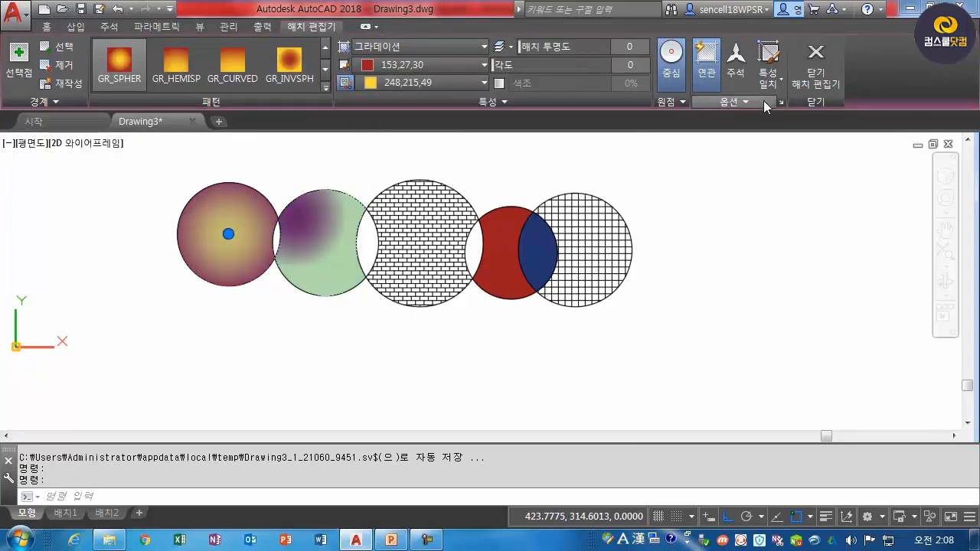
pyautogui.click(325, 91)
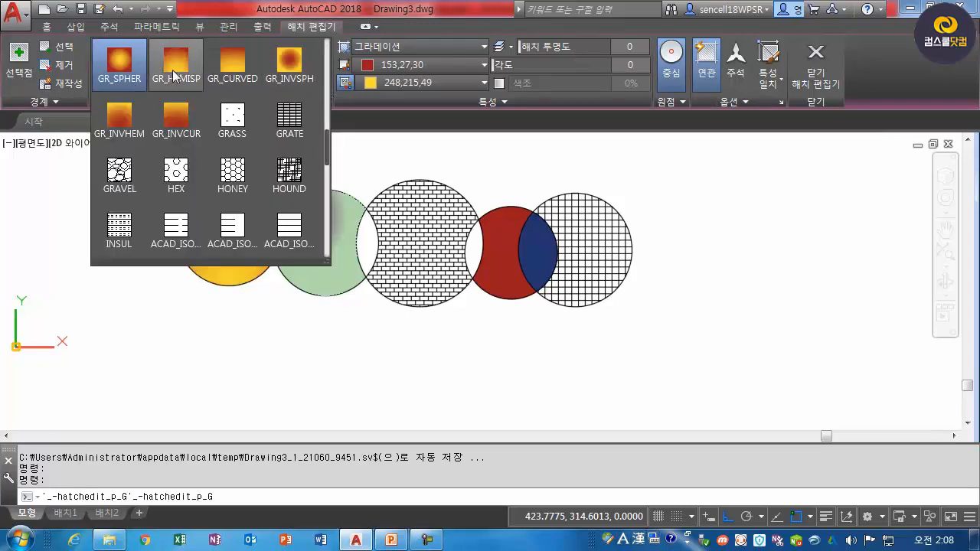
pyautogui.click(177, 75)
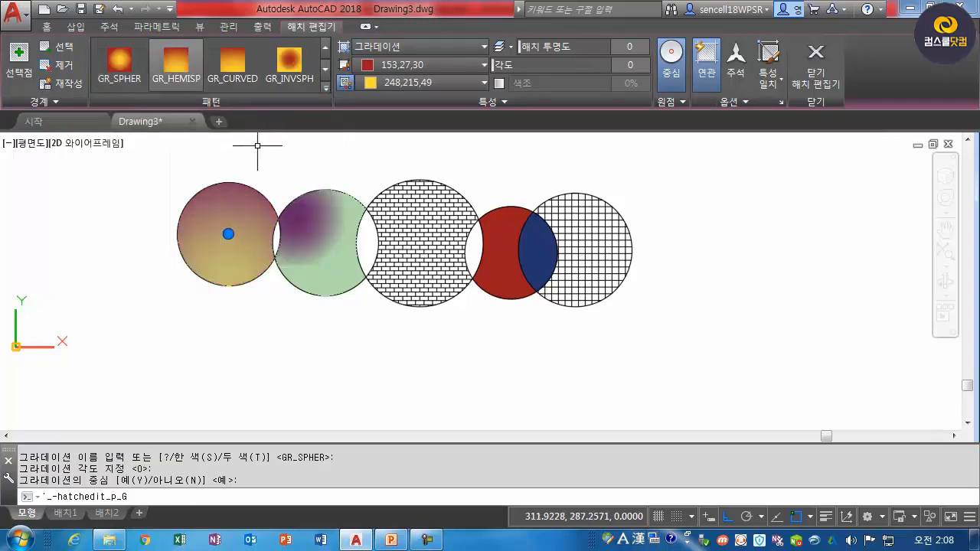
pyautogui.click(484, 66)
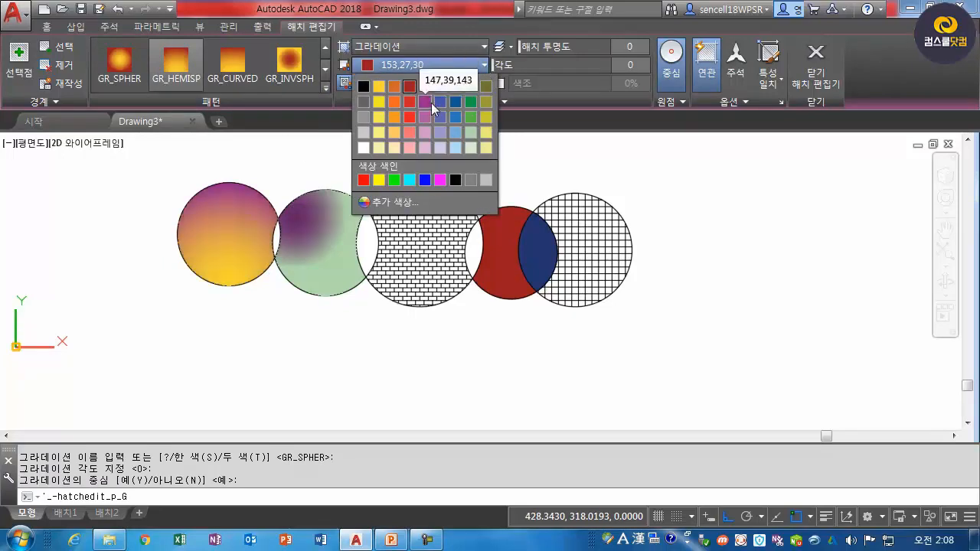
pyautogui.click(441, 104)
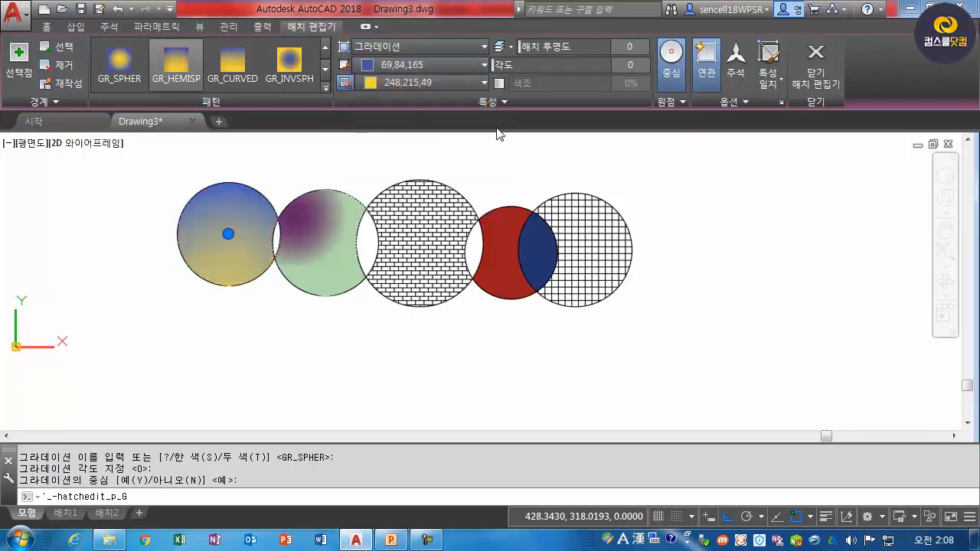
pyautogui.click(816, 67)
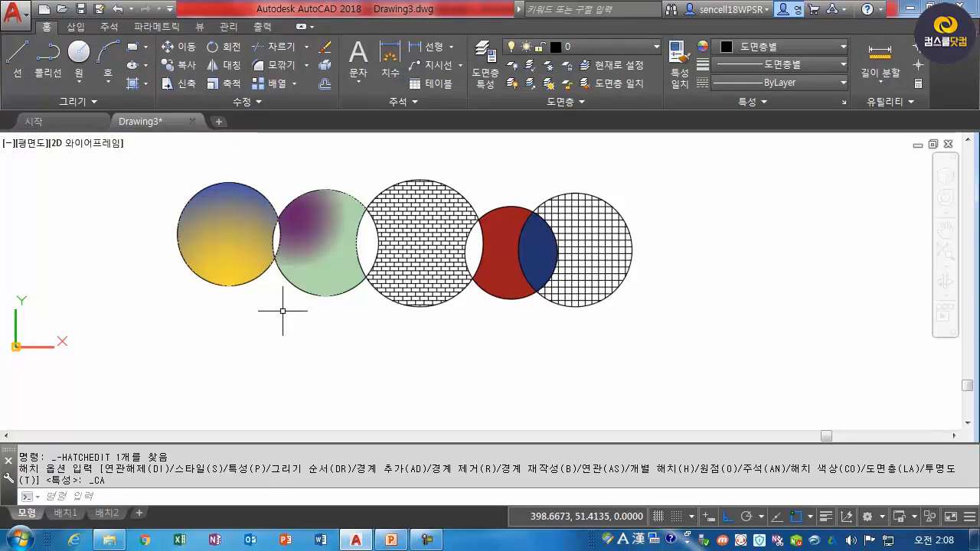
# Open the second circle's gradient with the Hatch Edit command and review its gradient and hatch settings.
pyautogui.click(257, 103)
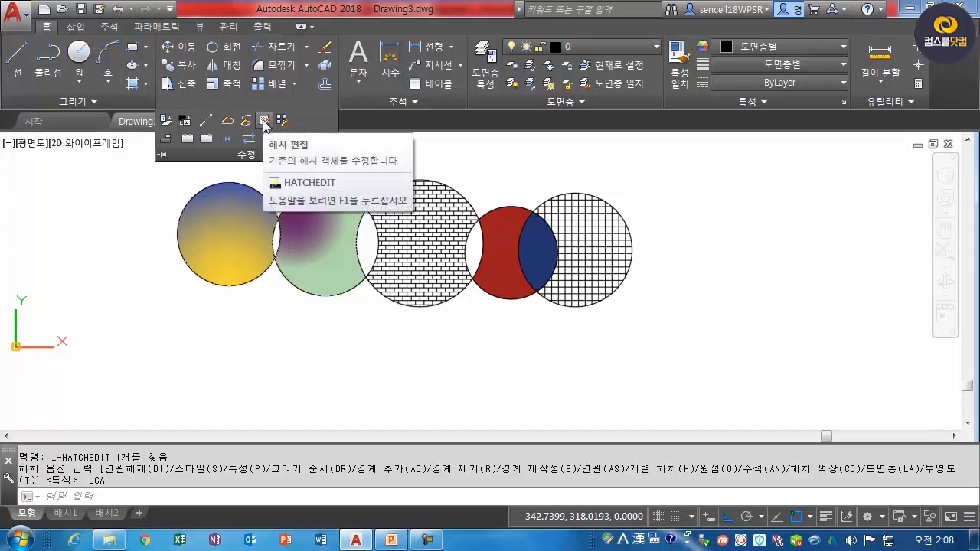
pyautogui.click(264, 121)
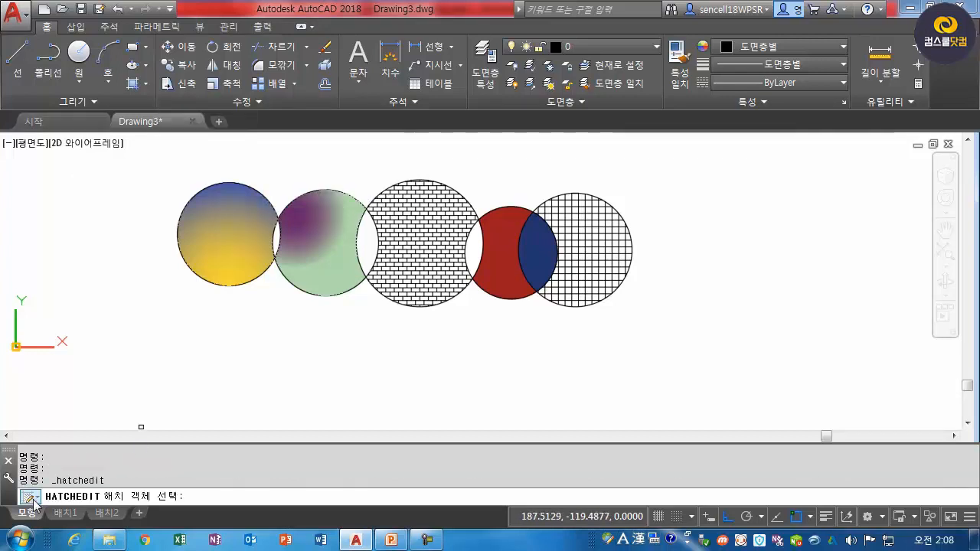
pyautogui.click(313, 214)
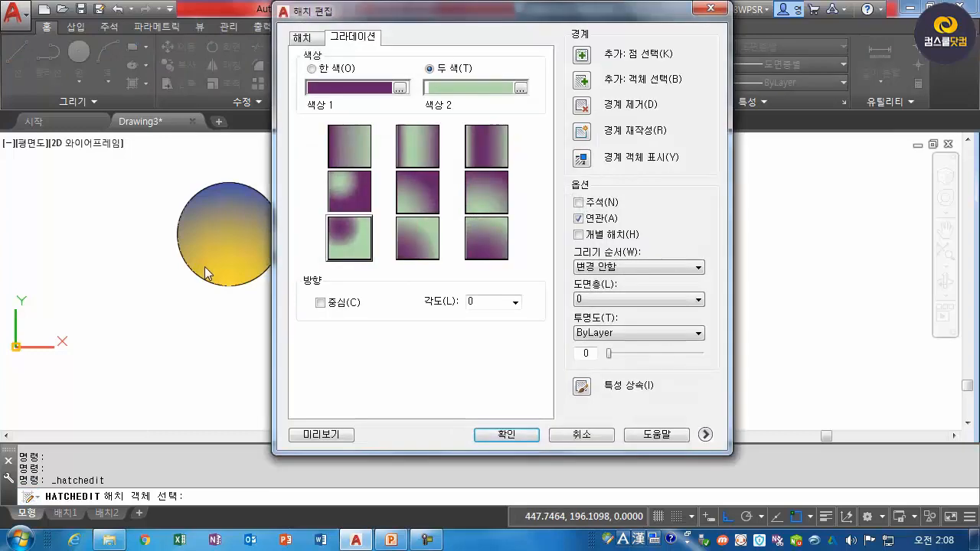
pyautogui.moveTo(335, 13); pyautogui.dragTo(275, 36)
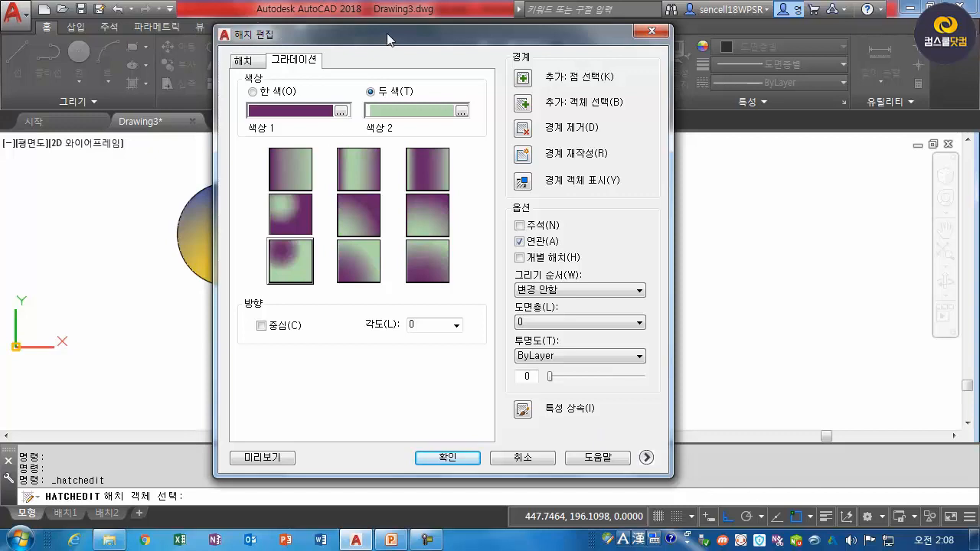
pyautogui.moveTo(387, 33); pyautogui.dragTo(386, 127)
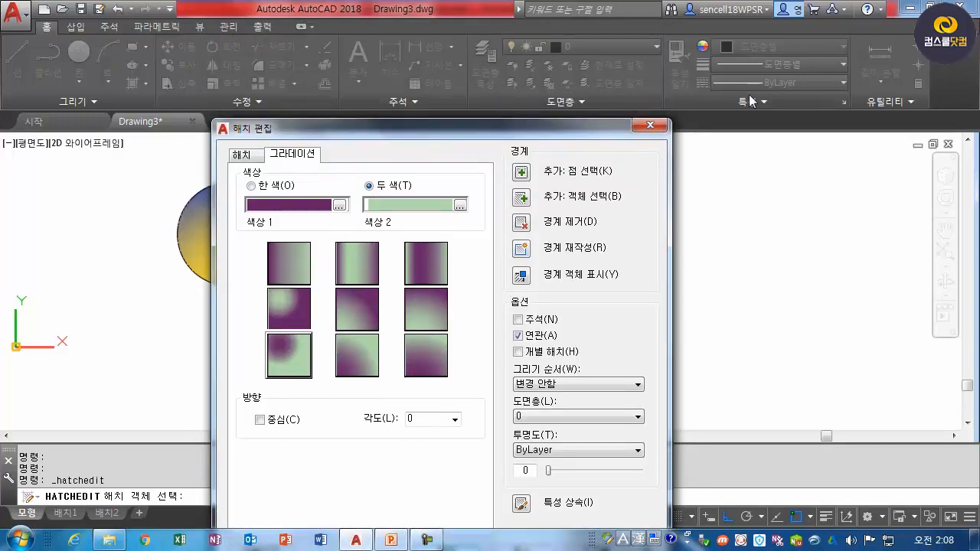
pyautogui.moveTo(460, 135); pyautogui.dragTo(461, 70)
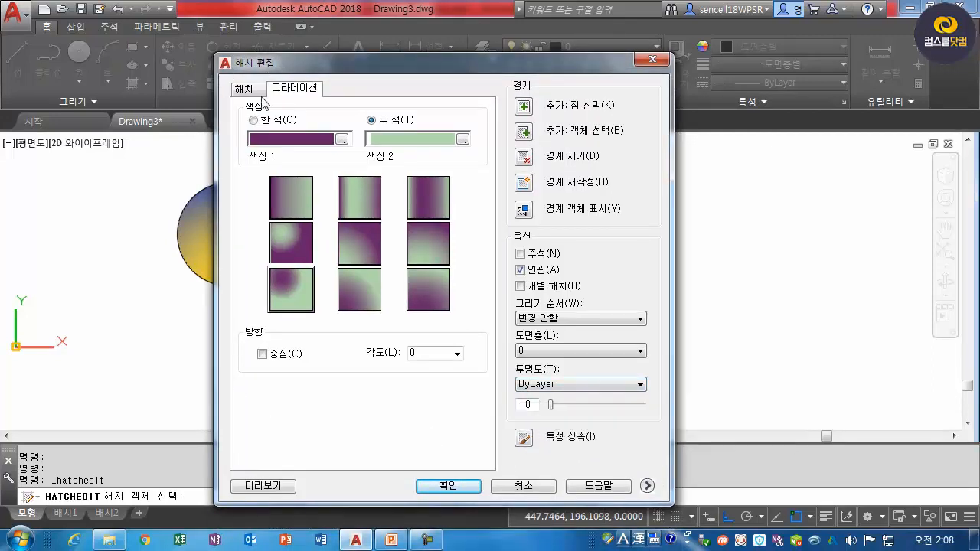
pyautogui.click(250, 89)
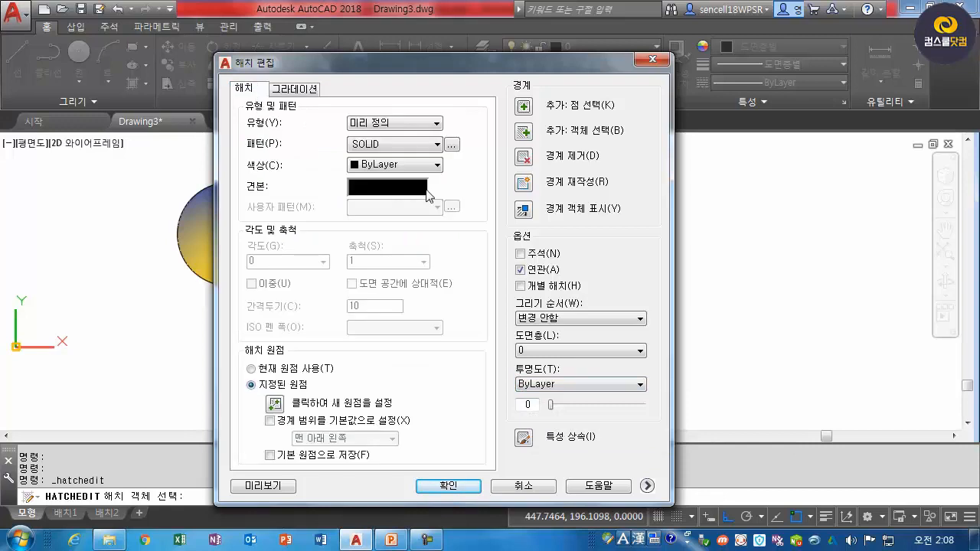
pyautogui.moveTo(381, 61)
pyautogui.mouseDown()
pyautogui.moveTo(559, 32)
pyautogui.moveTo(543, 47)
pyautogui.mouseUp()
pyautogui.click(431, 65)
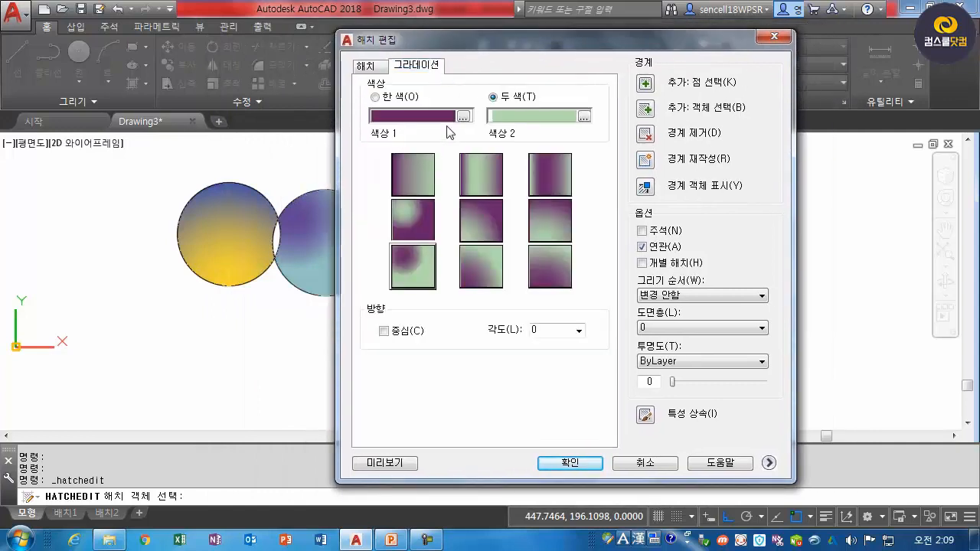
pyautogui.click(366, 67)
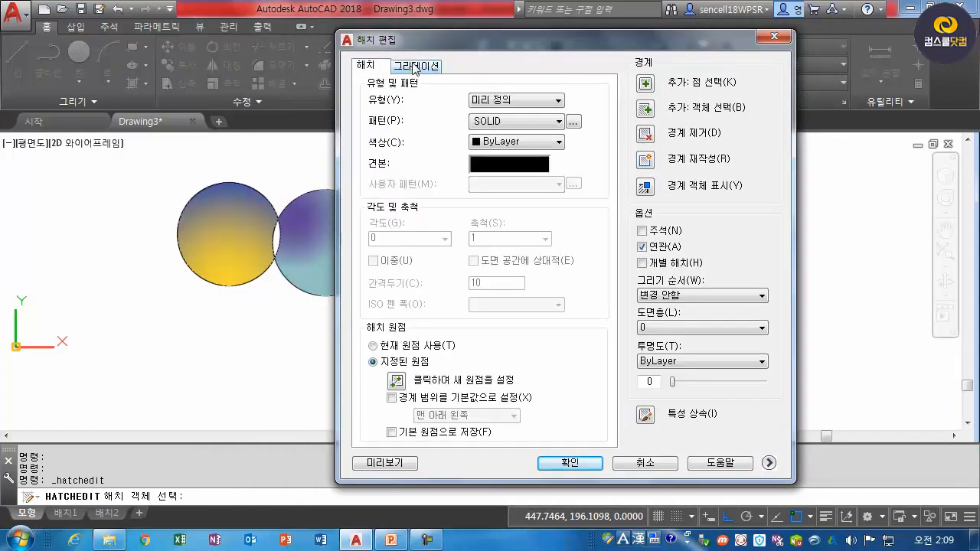
# Try the user-defined type with double lines and angle 30 on the second circle's hatch, and leave Hatch Edit without applying.
pyautogui.click(540, 102)
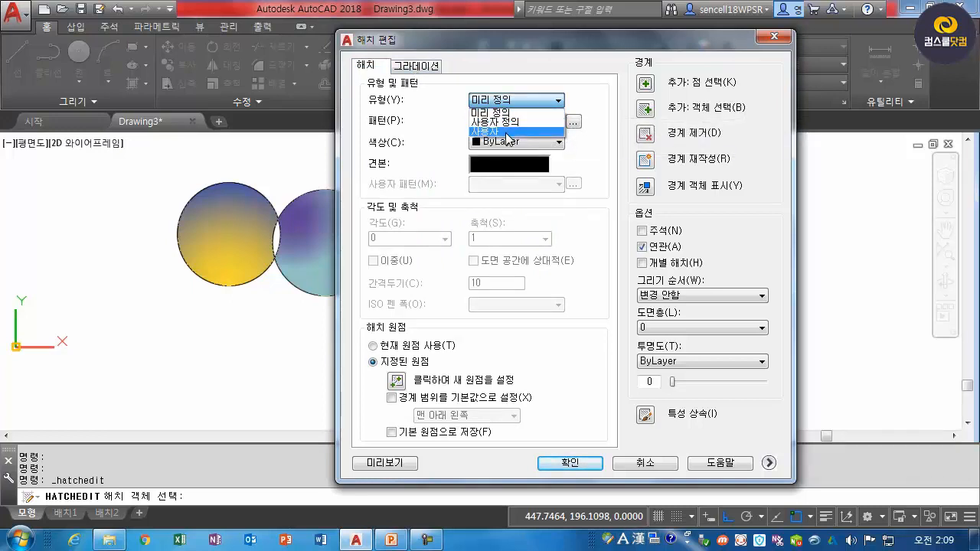
pyautogui.click(501, 121)
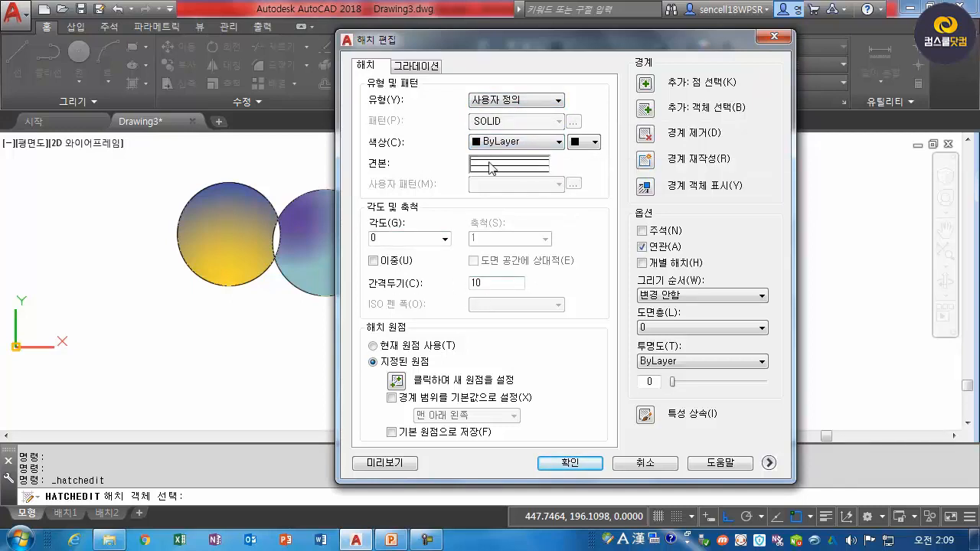
pyautogui.moveTo(587, 57); pyautogui.dragTo(314, 71)
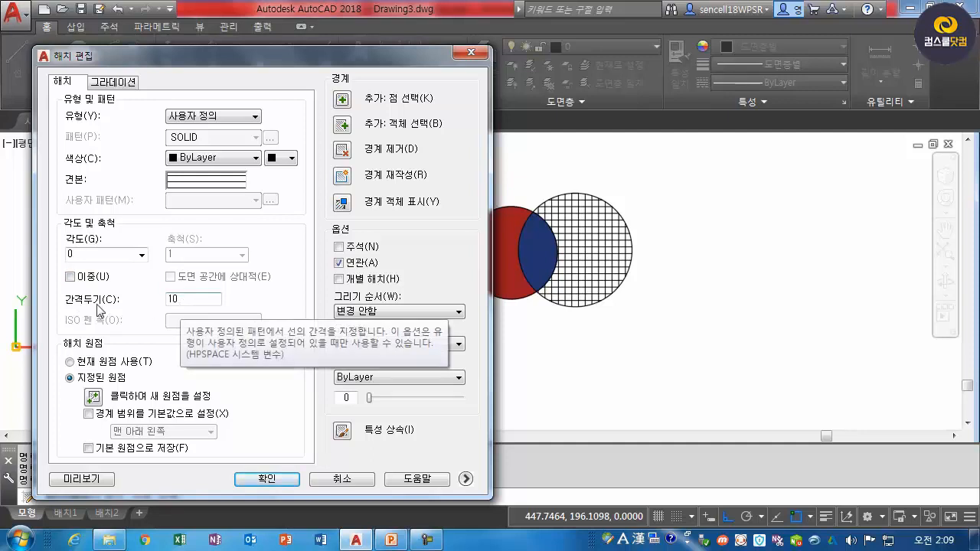
pyautogui.click(70, 277)
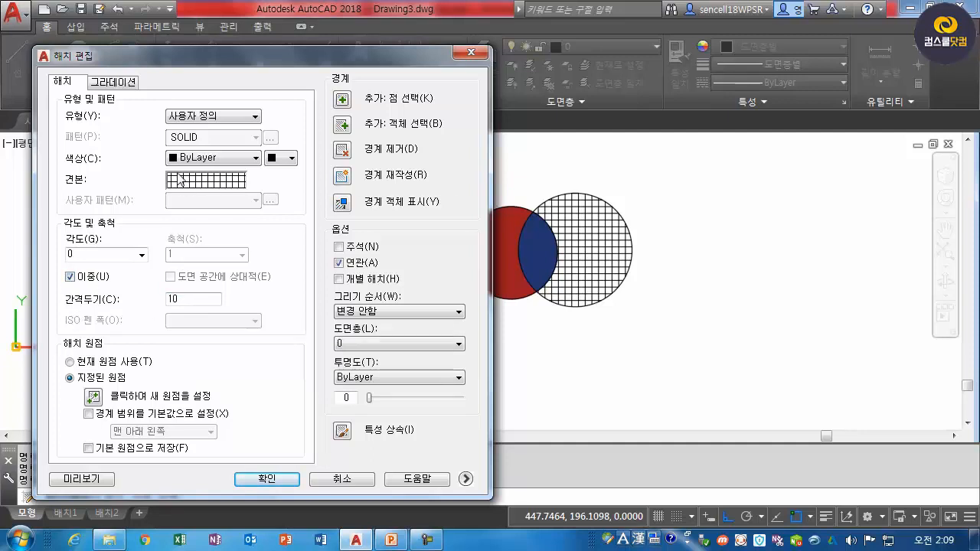
pyautogui.click(141, 255)
pyautogui.click(127, 285)
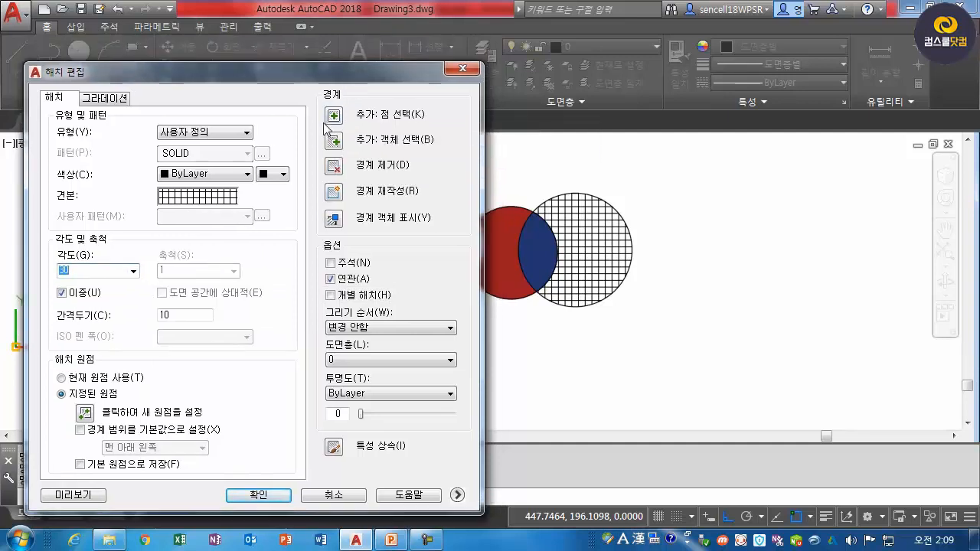
pyautogui.click(463, 70)
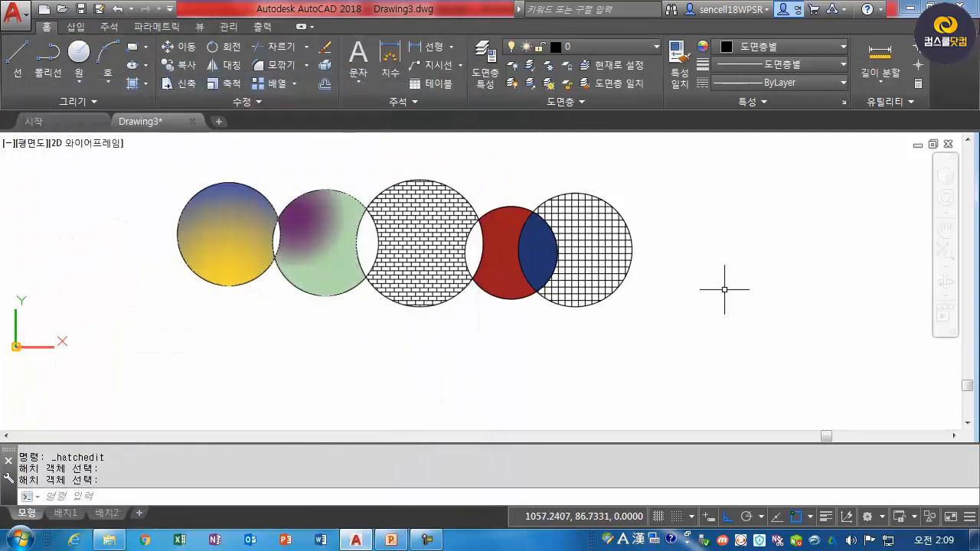
# Erase the hatches from all five circles except the solid blue one in the fourth and fifth circles' overlap.
pyautogui.write('e')
pyautogui.press('Return')
pyautogui.click(591, 261)
pyautogui.click(431, 256)
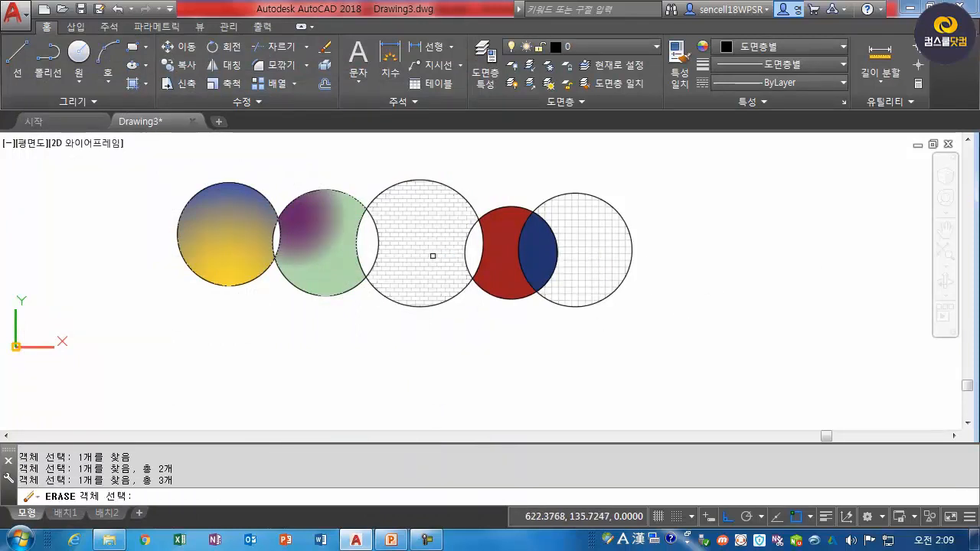
pyautogui.click(304, 228)
pyautogui.click(317, 247)
pyautogui.click(230, 244)
pyautogui.press('Return')
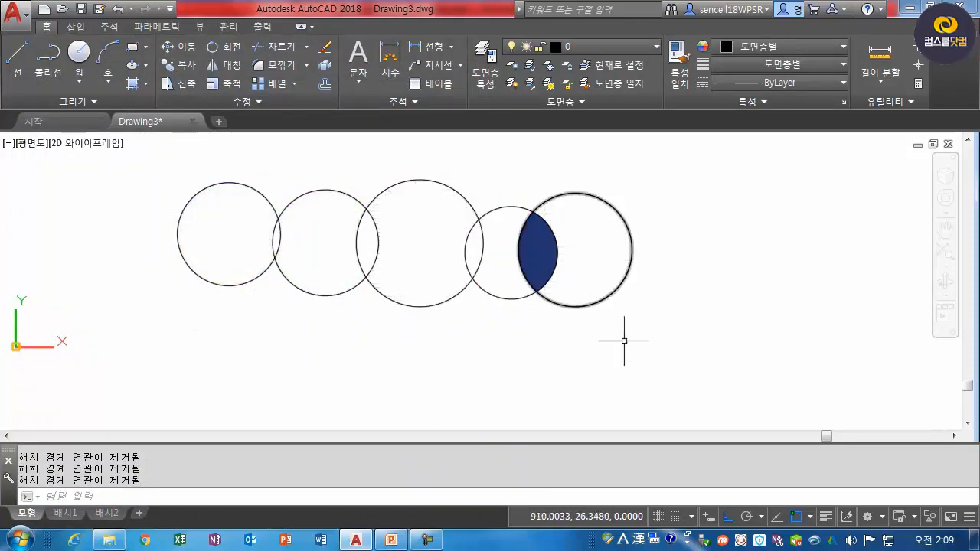
# Open the blue hatch in the fourth and fifth circles' overlap with Hatch Edit and change its pattern to CORK.
pyautogui.click(259, 104)
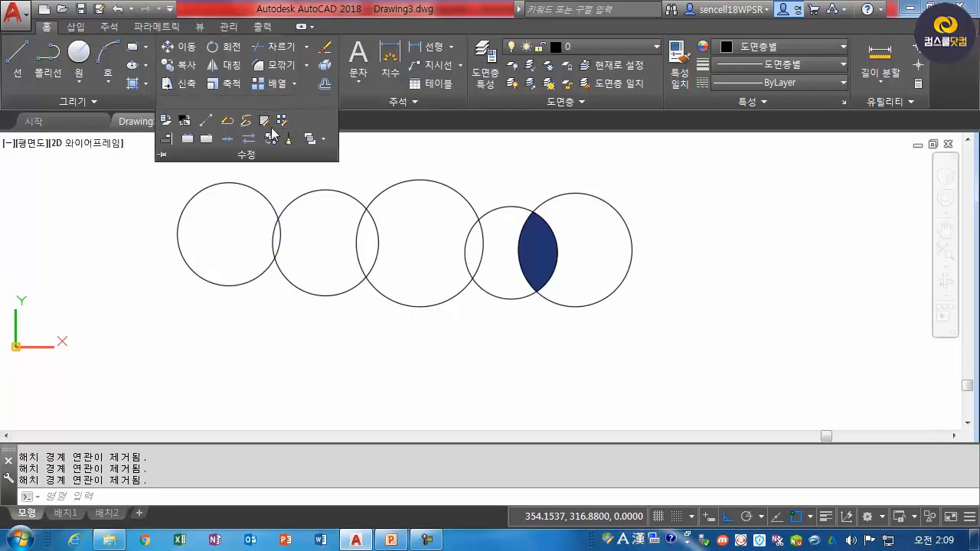
pyautogui.click(264, 122)
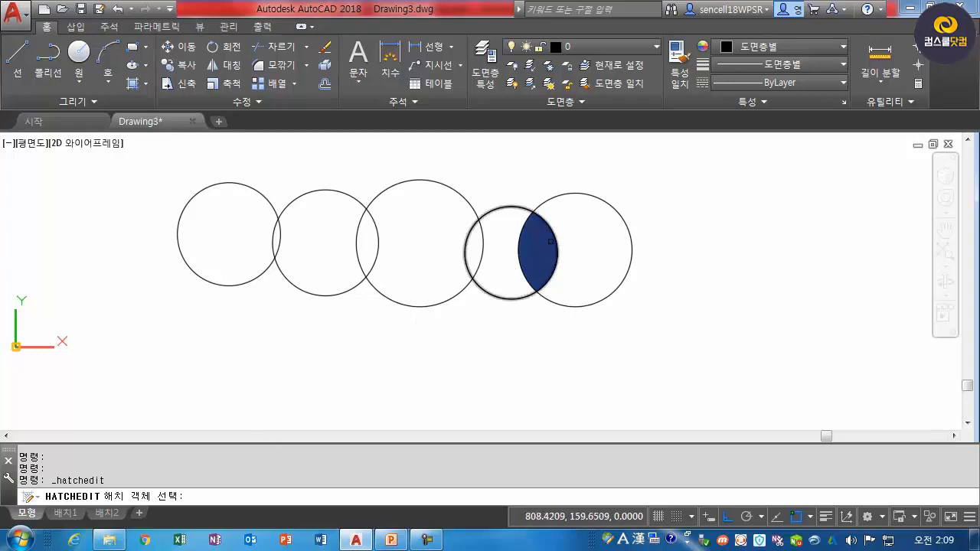
pyautogui.click(537, 243)
pyautogui.moveTo(457, 10)
pyautogui.mouseDown()
pyautogui.moveTo(480, 22)
pyautogui.moveTo(599, 23)
pyautogui.moveTo(172, 53)
pyautogui.mouseUp()
pyautogui.moveTo(312, 51); pyautogui.dragTo(352, 32)
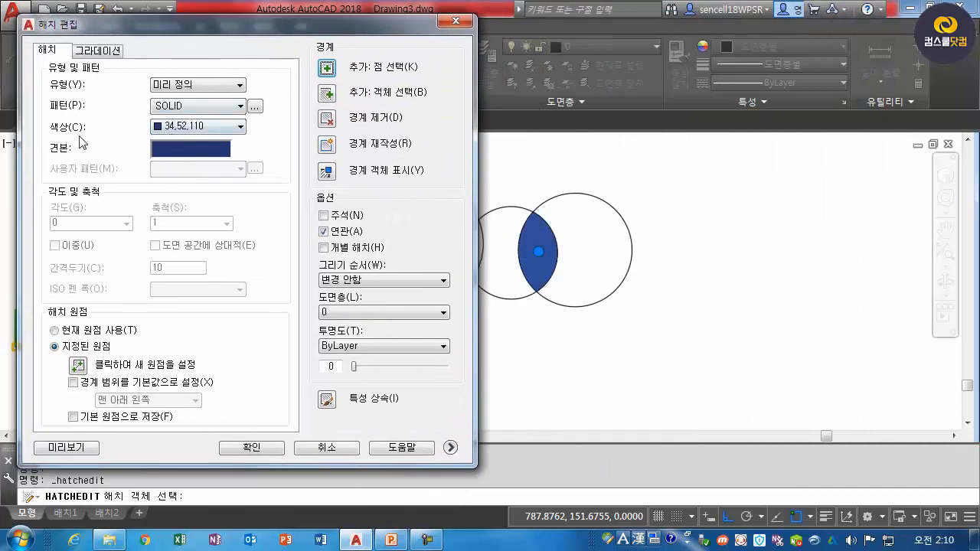
pyautogui.click(240, 105)
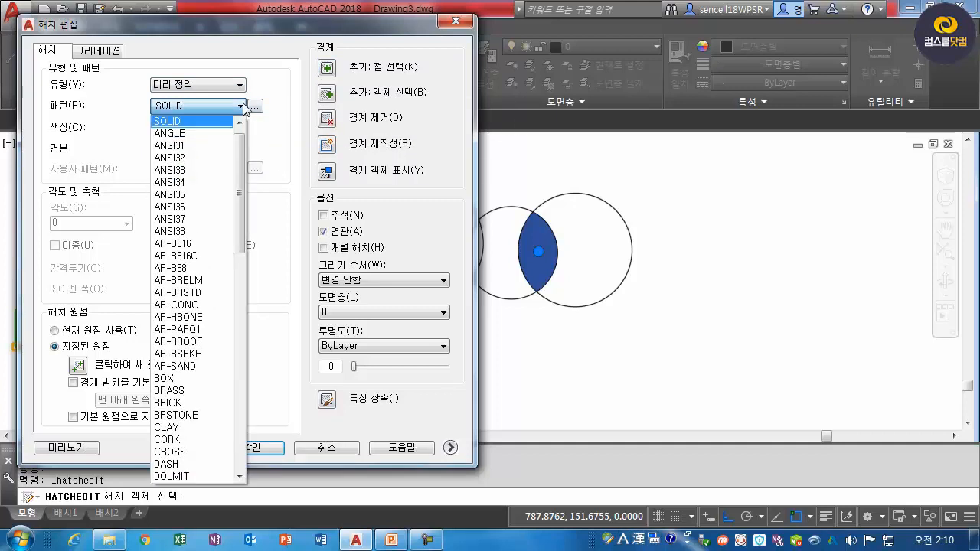
pyautogui.click(241, 106)
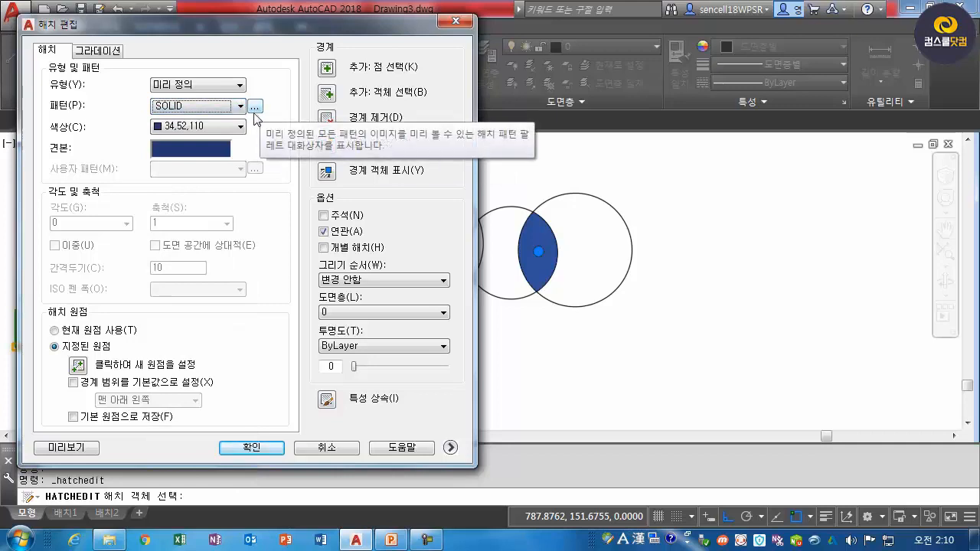
pyautogui.click(255, 107)
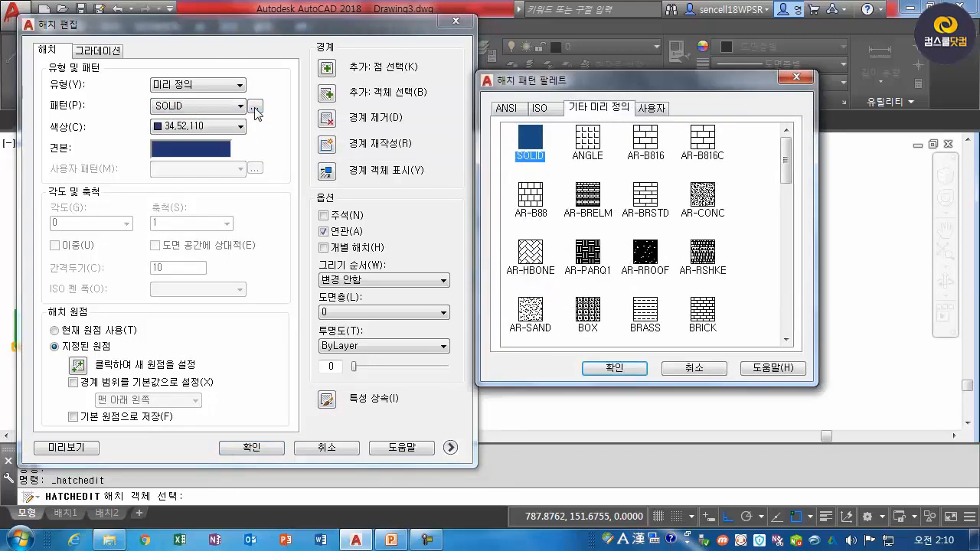
pyautogui.moveTo(602, 82)
pyautogui.mouseDown()
pyautogui.moveTo(288, 81)
pyautogui.moveTo(228, 61)
pyautogui.mouseUp()
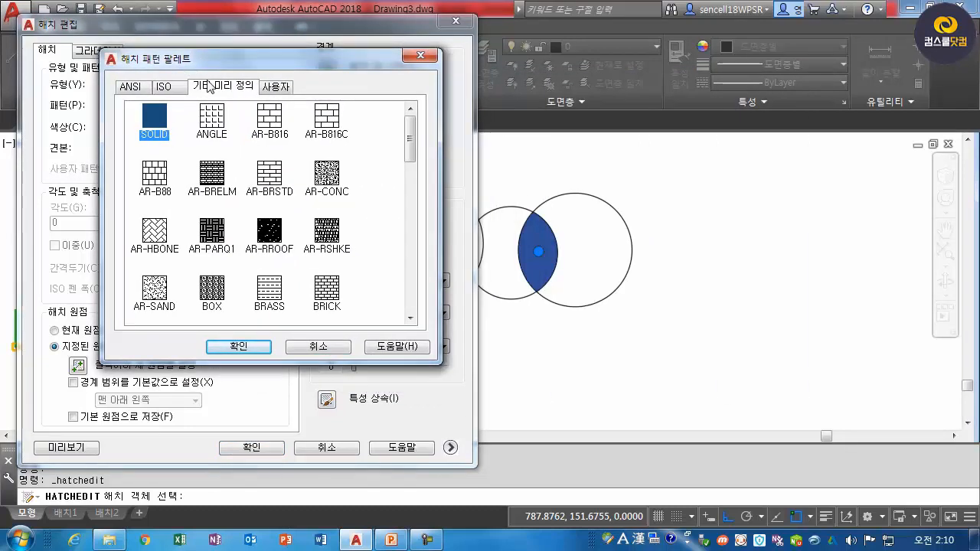
pyautogui.moveTo(411, 148); pyautogui.dragTo(411, 188)
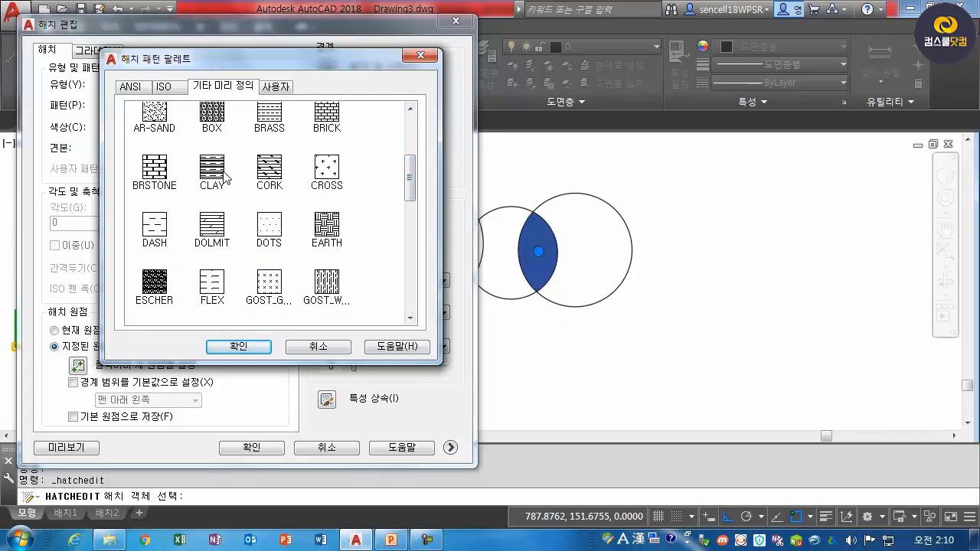
pyautogui.click(270, 175)
pyautogui.click(244, 347)
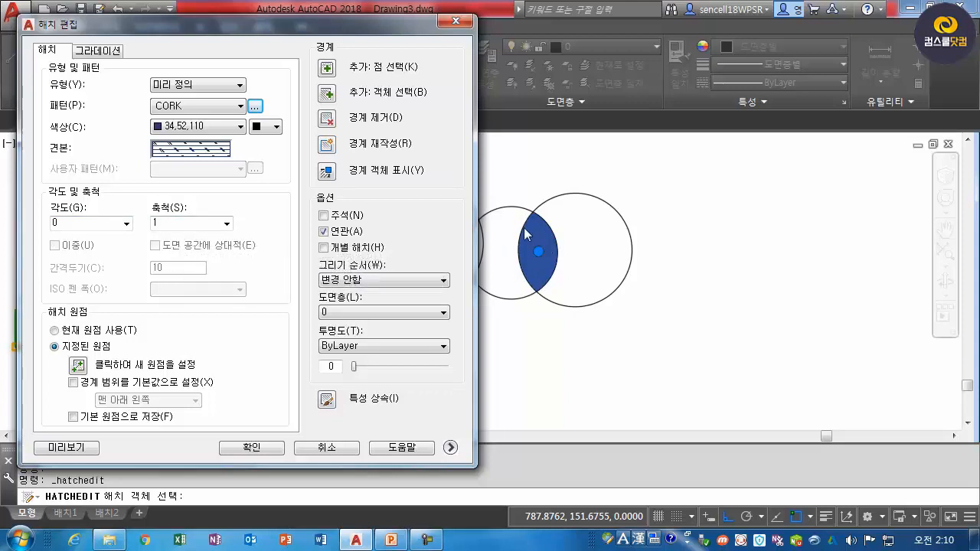
# Preview the CORK hatch, set its scale to 2, preview it again and accept the edit.
pyautogui.click(64, 448)
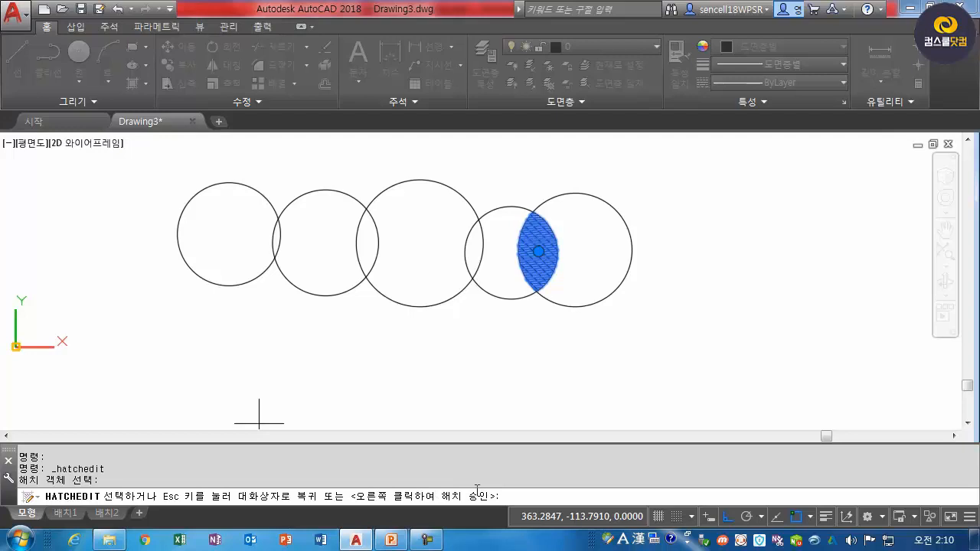
pyautogui.rightClick(314, 335)
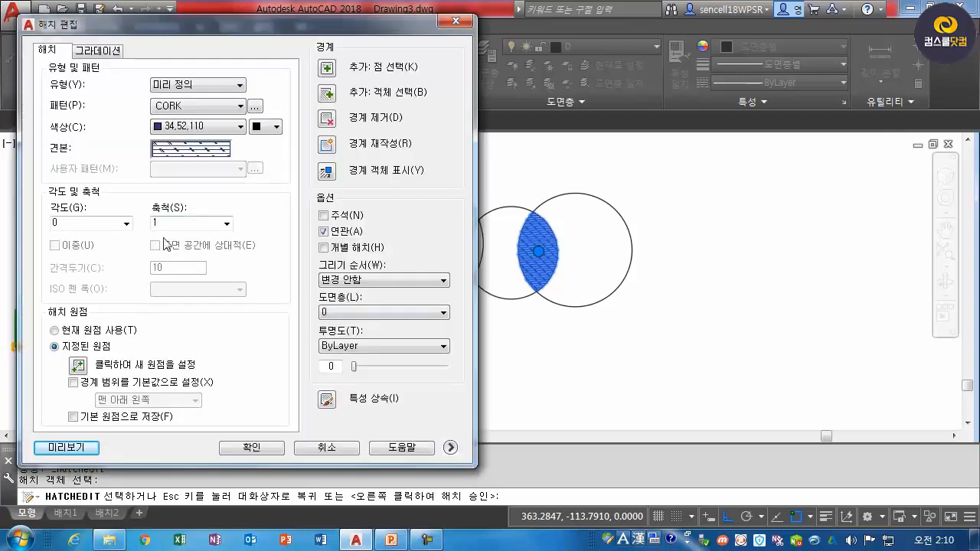
pyautogui.click(219, 223)
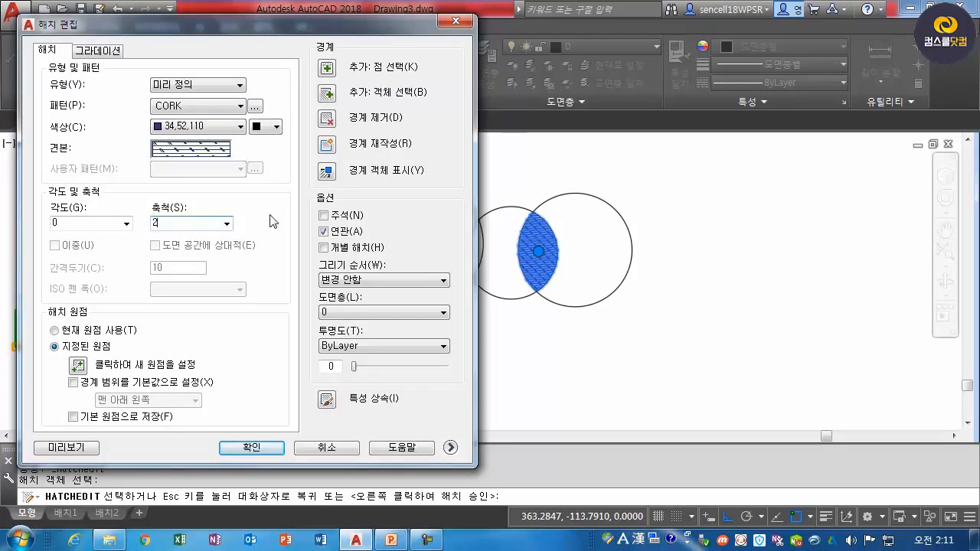
pyautogui.click(89, 447)
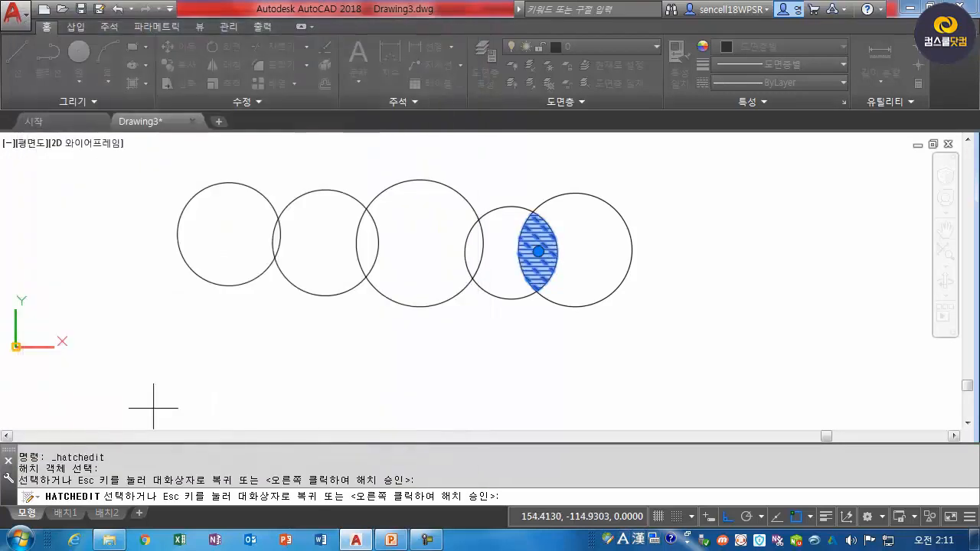
pyautogui.rightClick(531, 255)
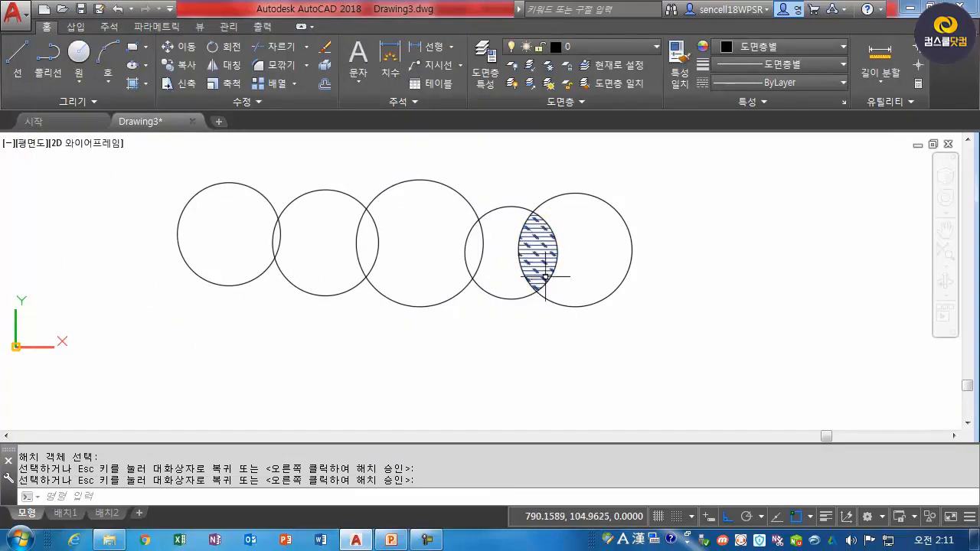
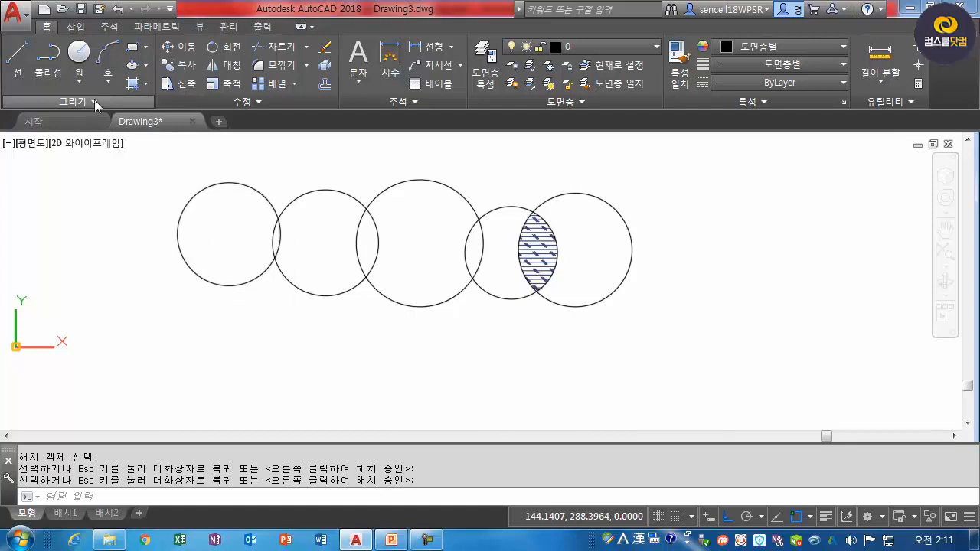
# Start a new hatch and review its additional boundary, property, origin and general options.
pyautogui.click(146, 84)
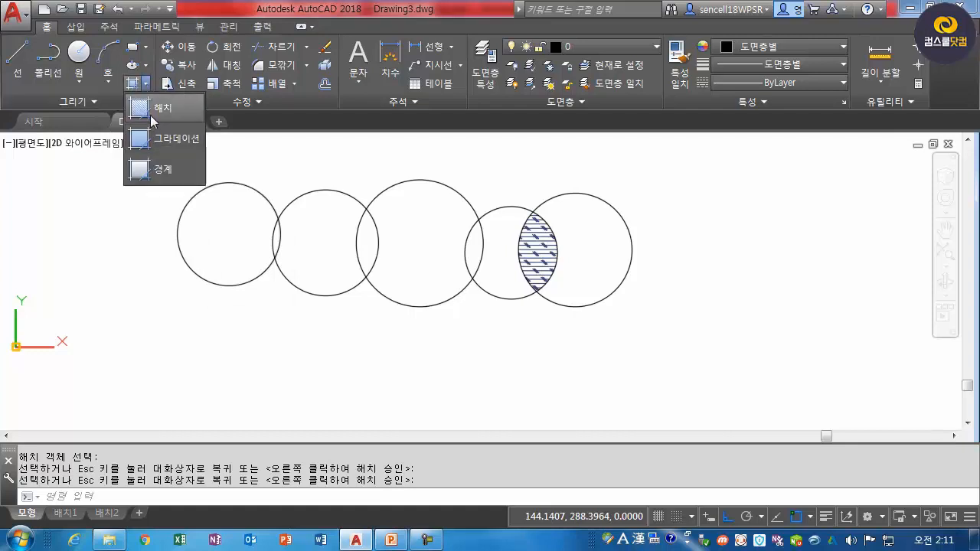
pyautogui.click(150, 115)
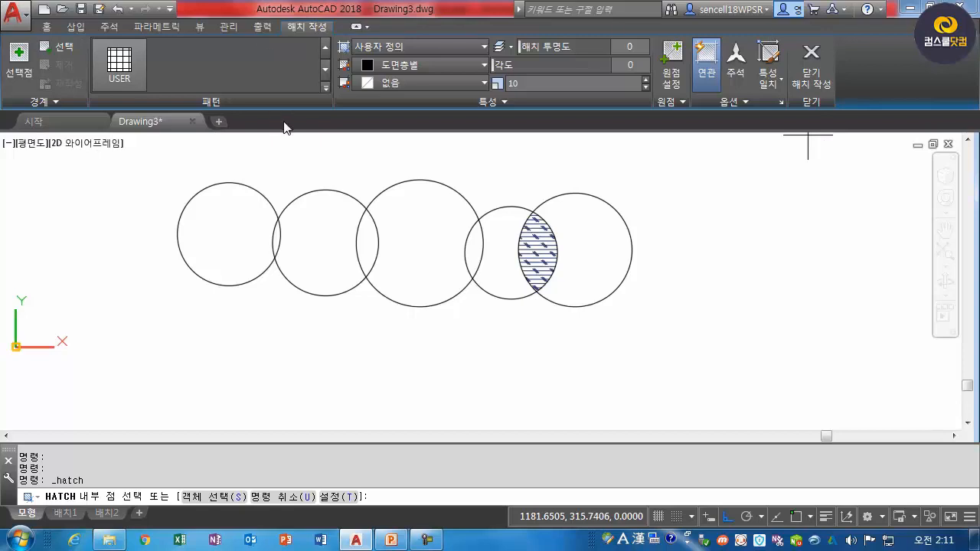
pyautogui.click(61, 101)
pyautogui.click(509, 101)
pyautogui.click(682, 102)
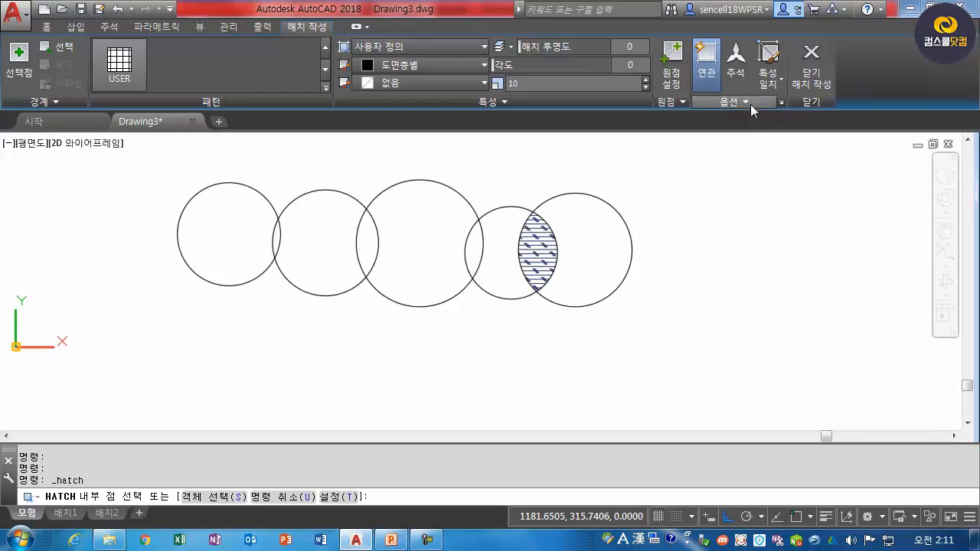
pyautogui.click(751, 102)
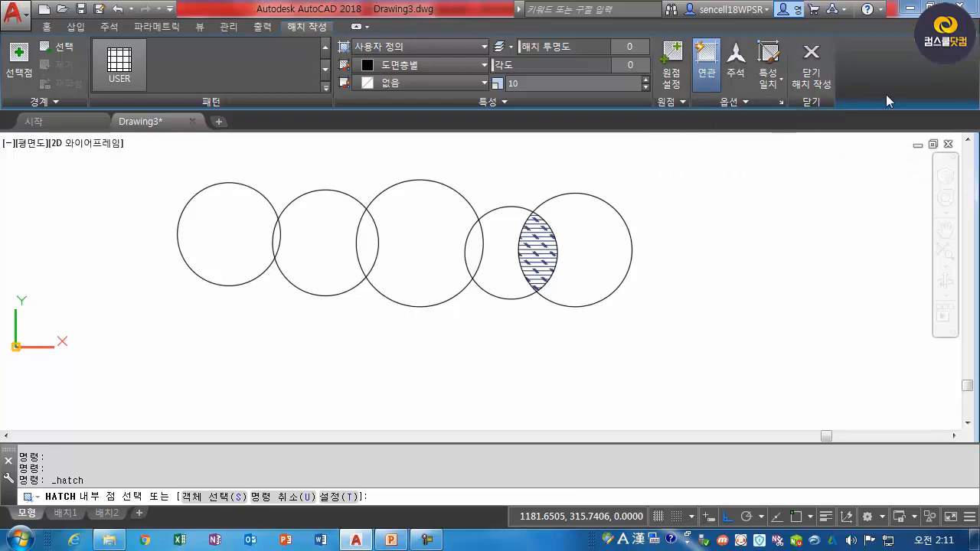
# In the Hatch and Gradient settings dialog, set the type to predefined and the pattern to GRATE, and review the colour choices.
pyautogui.click(781, 102)
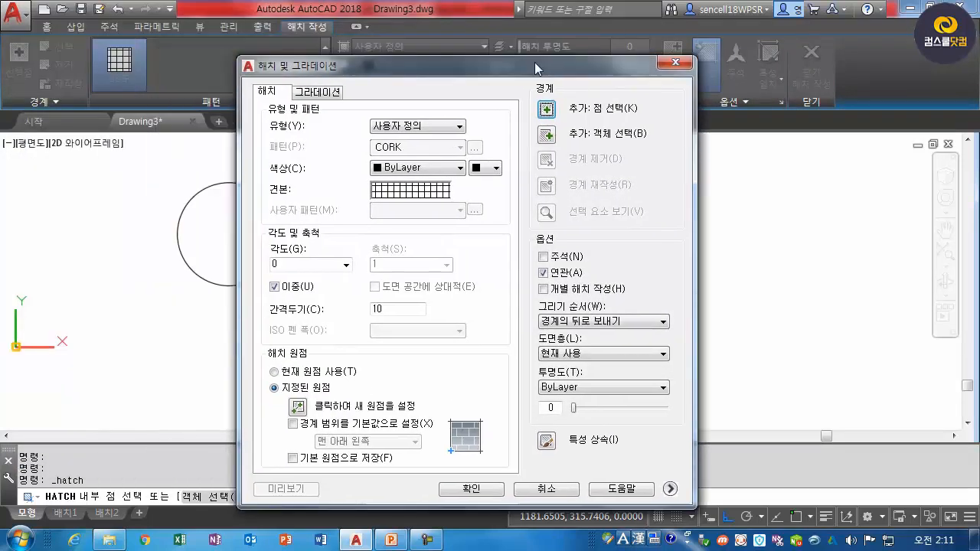
pyautogui.moveTo(535, 63); pyautogui.dragTo(689, 32)
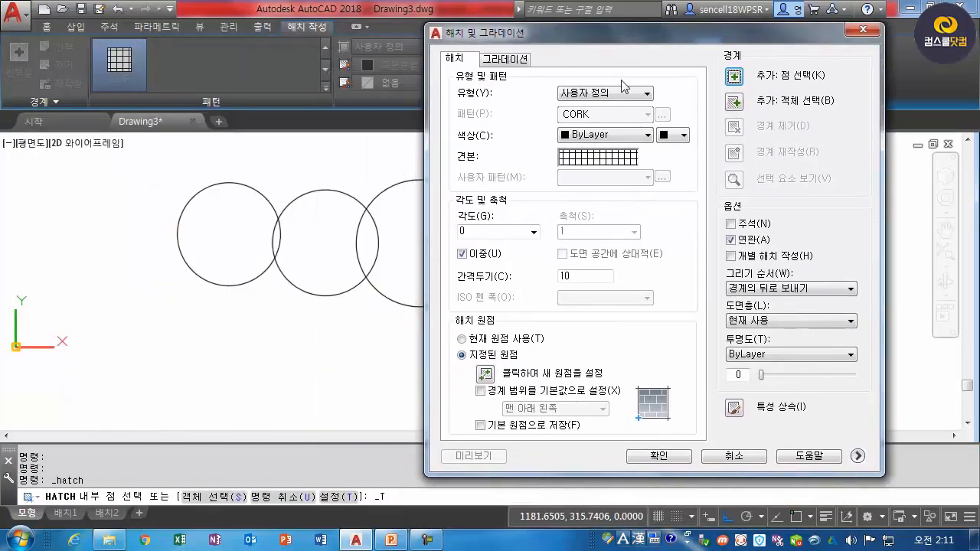
pyautogui.moveTo(611, 44)
pyautogui.mouseDown()
pyautogui.moveTo(414, 47)
pyautogui.moveTo(616, 49)
pyautogui.moveTo(611, 30)
pyautogui.mouseUp()
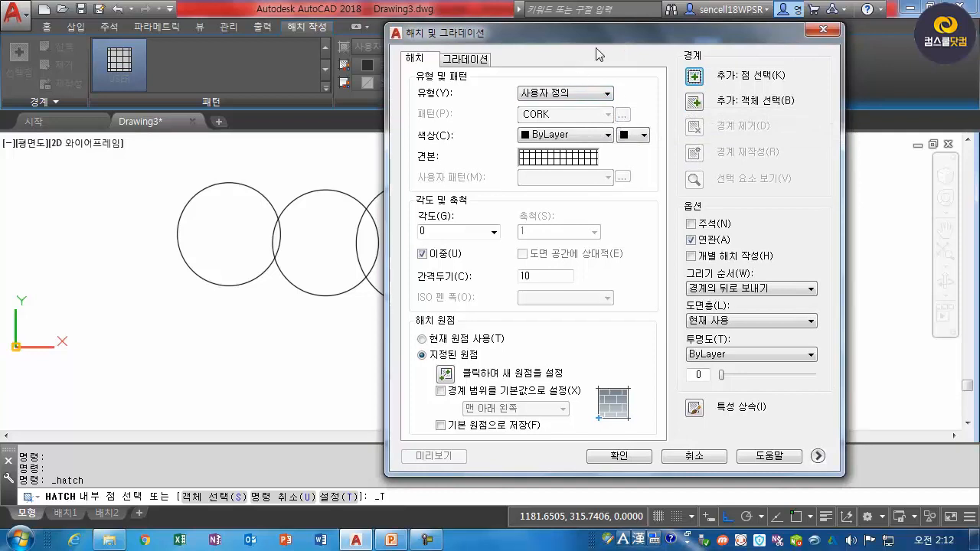
pyautogui.click(585, 95)
pyautogui.click(580, 105)
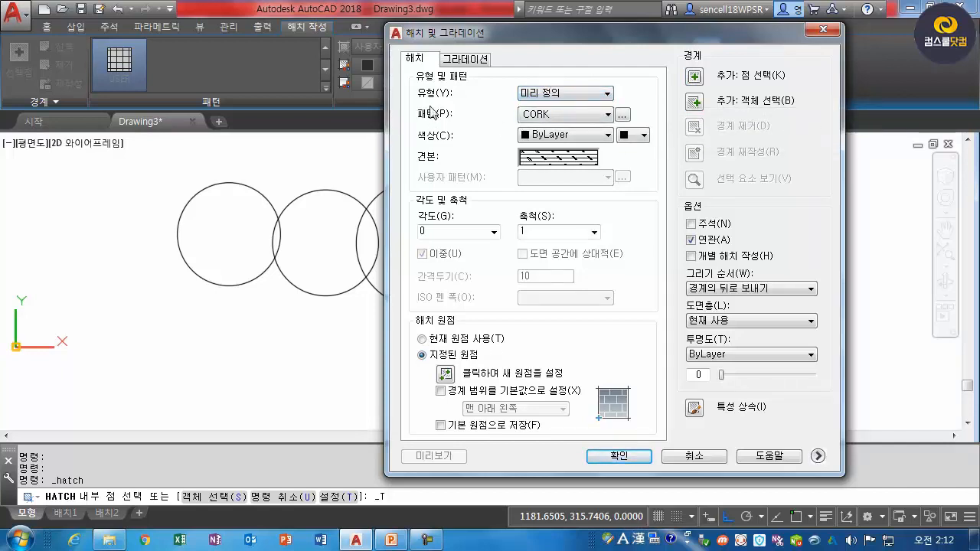
pyautogui.click(622, 114)
pyautogui.moveTo(379, 63); pyautogui.dragTo(354, 87)
pyautogui.moveTo(385, 178); pyautogui.dragTo(386, 227)
pyautogui.click(247, 243)
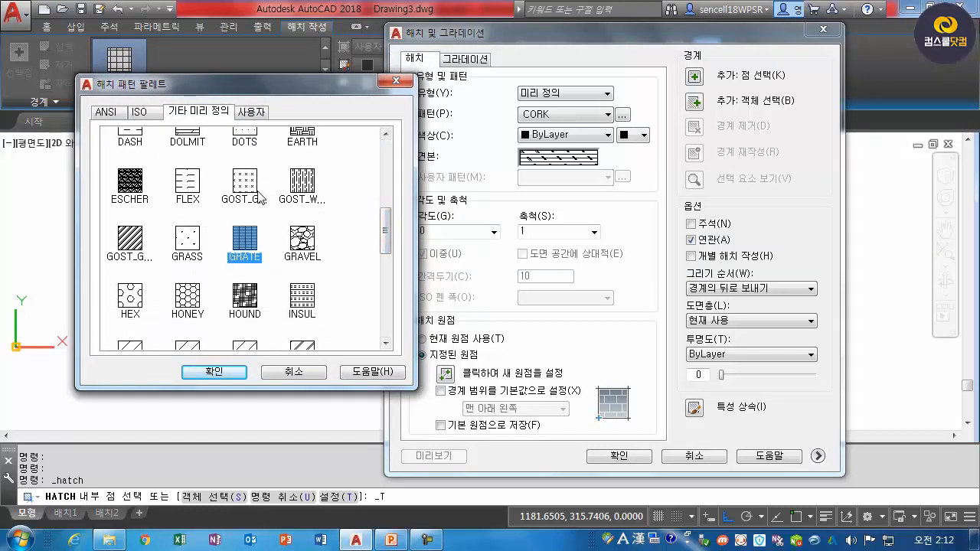
pyautogui.click(211, 373)
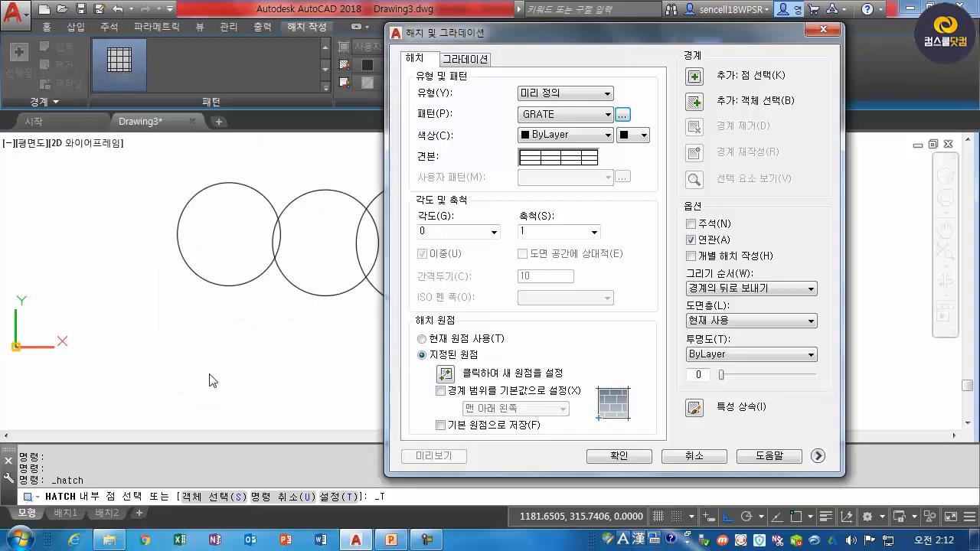
pyautogui.click(605, 137)
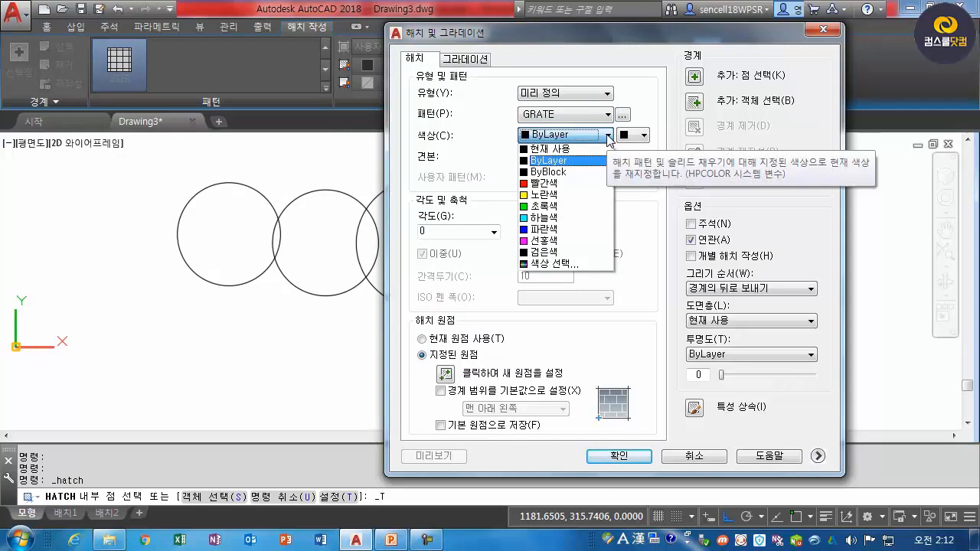
pyautogui.click(607, 137)
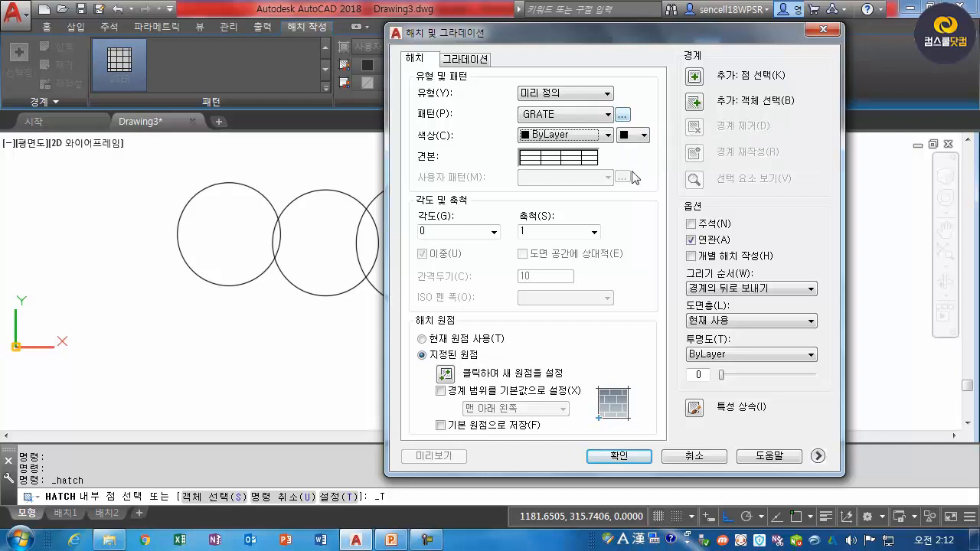
# Try green as the hatch colour, set it to Use Current, and fill the first circle with the GRATE pattern.
pyautogui.click(608, 136)
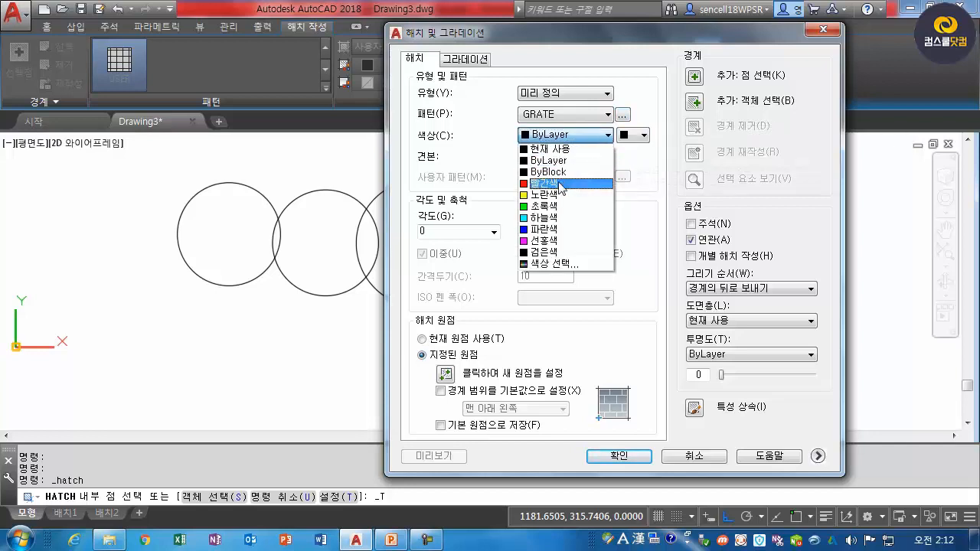
pyautogui.click(559, 216)
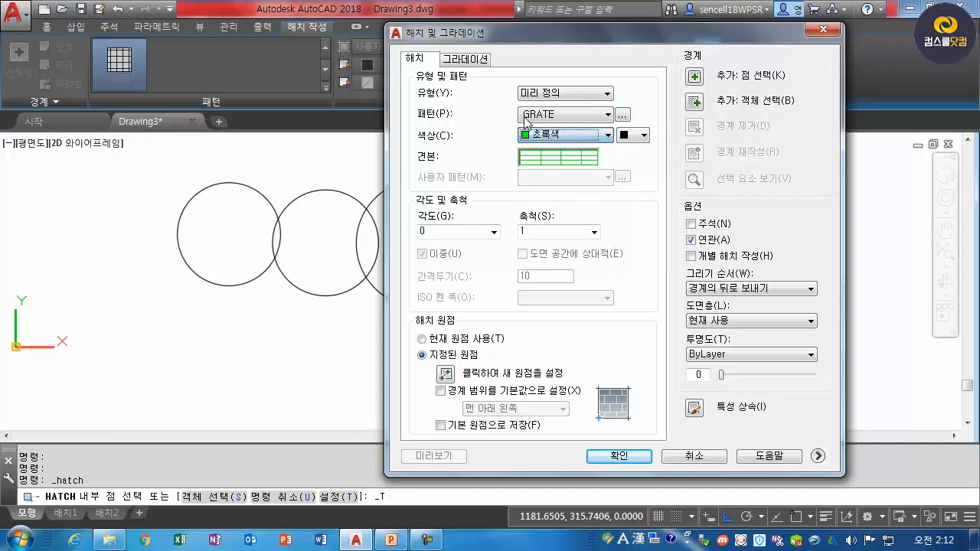
pyautogui.click(586, 135)
pyautogui.click(561, 150)
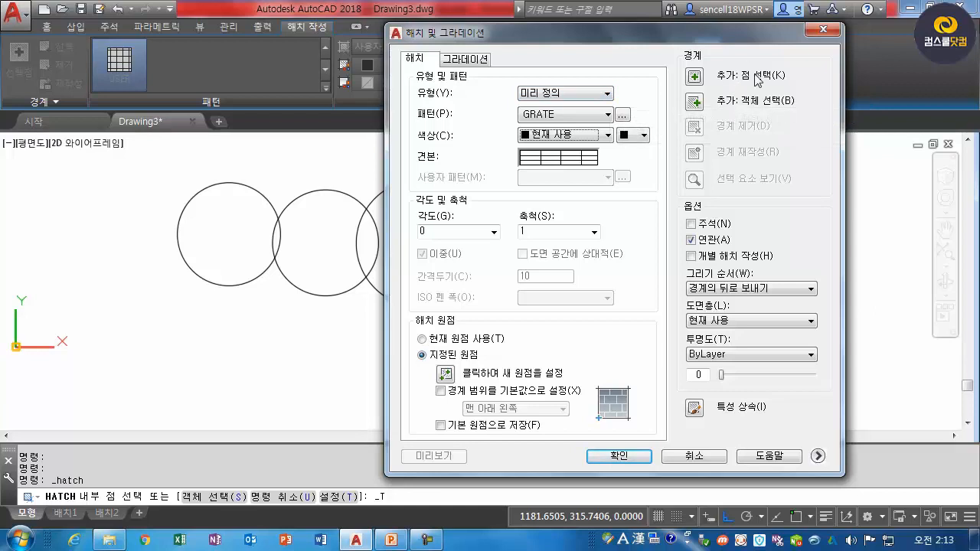
pyautogui.click(695, 77)
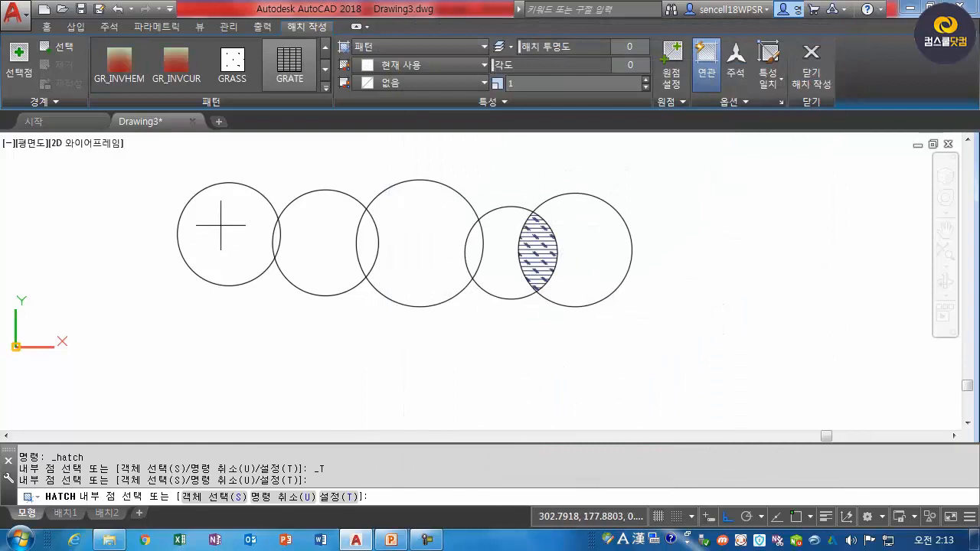
pyautogui.click(222, 237)
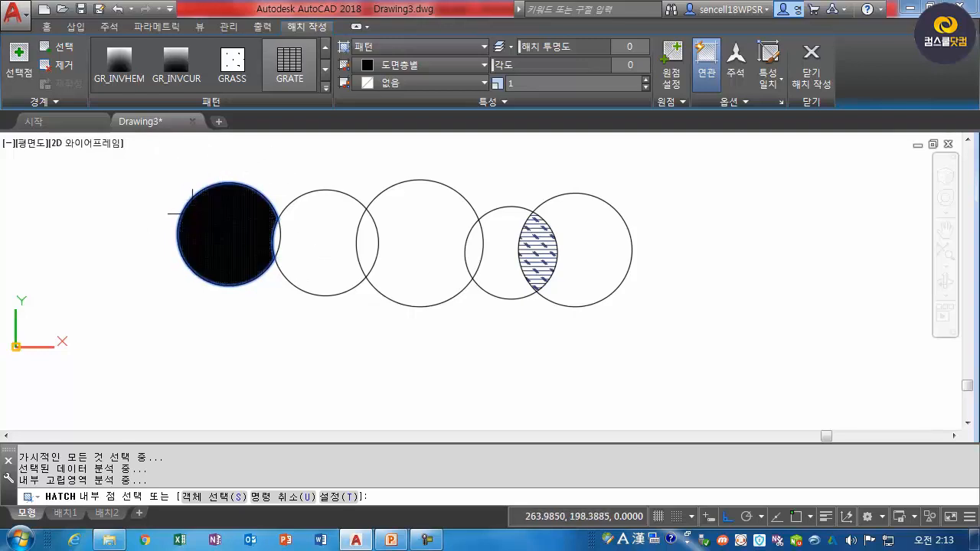
# Reopen the settings of the first circle's GRATE hatch, set its scale to 2, and preview it.
pyautogui.click(232, 65)
pyautogui.click(276, 84)
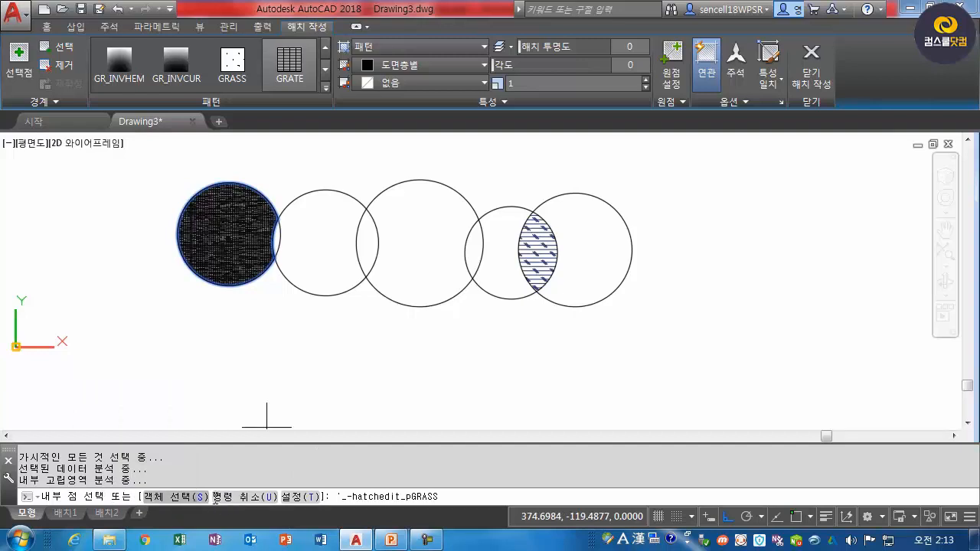
pyautogui.click(291, 498)
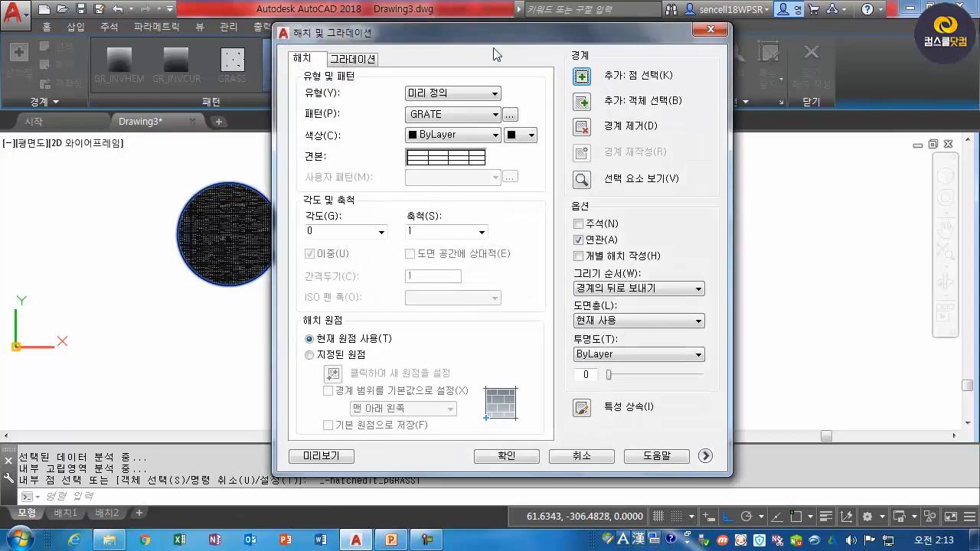
pyautogui.moveTo(498, 37); pyautogui.dragTo(603, 21)
pyautogui.click(540, 215)
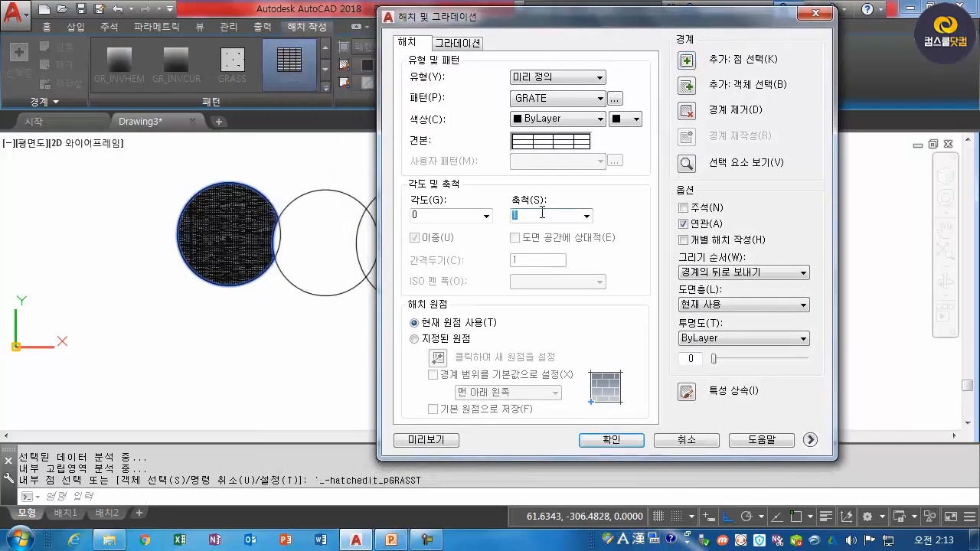
pyautogui.click(461, 217)
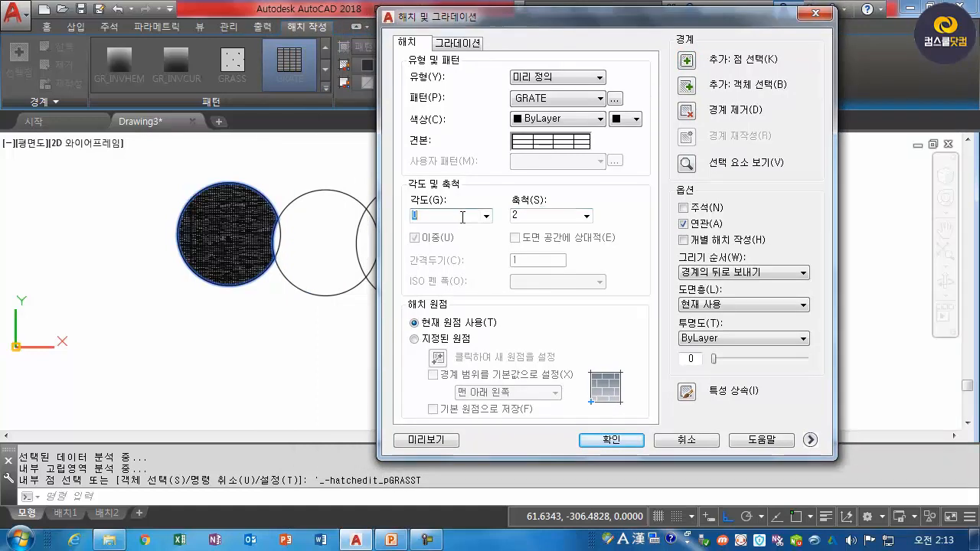
pyautogui.click(443, 447)
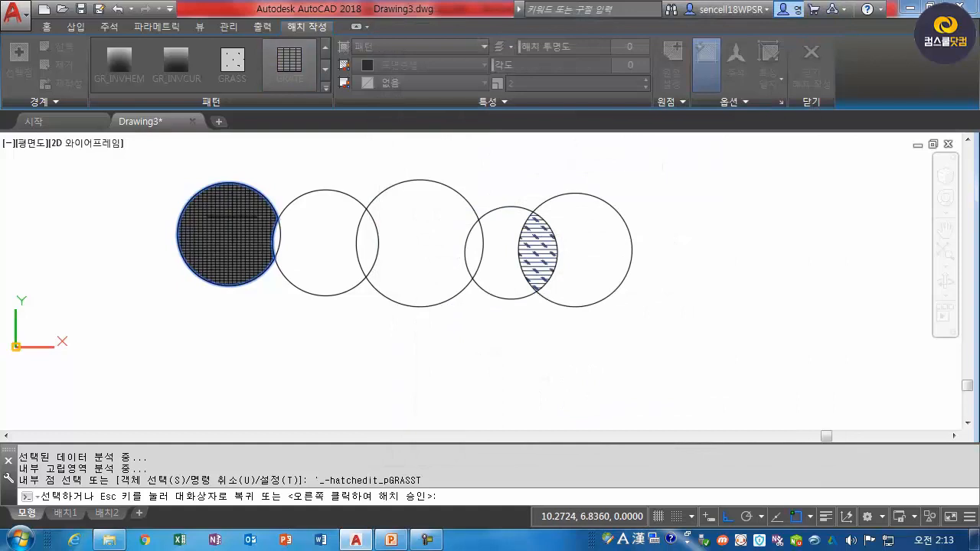
pyautogui.press('Escape')
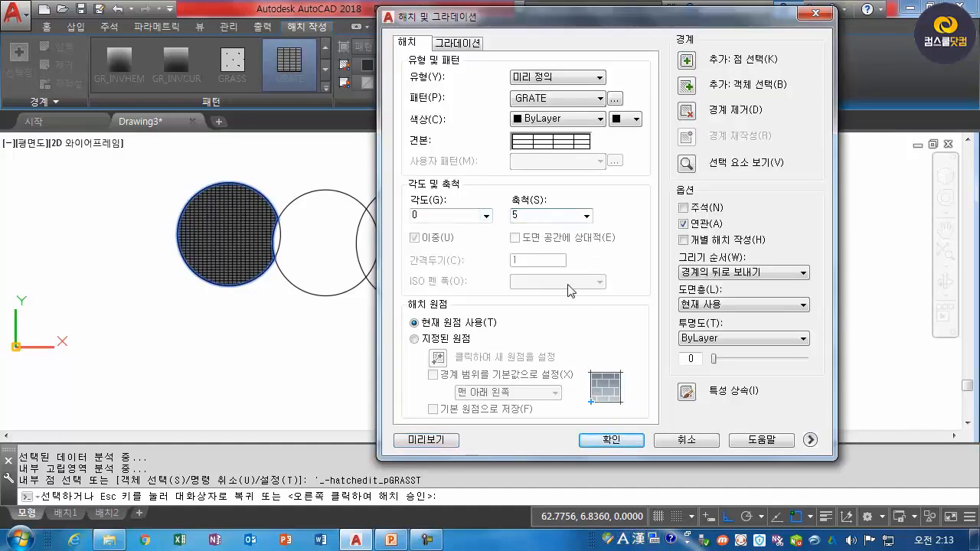
# Set the GRATE hatch scale to 5, preview it, and accept the hatch in the first circle.
pyautogui.doubleClick(454, 215)
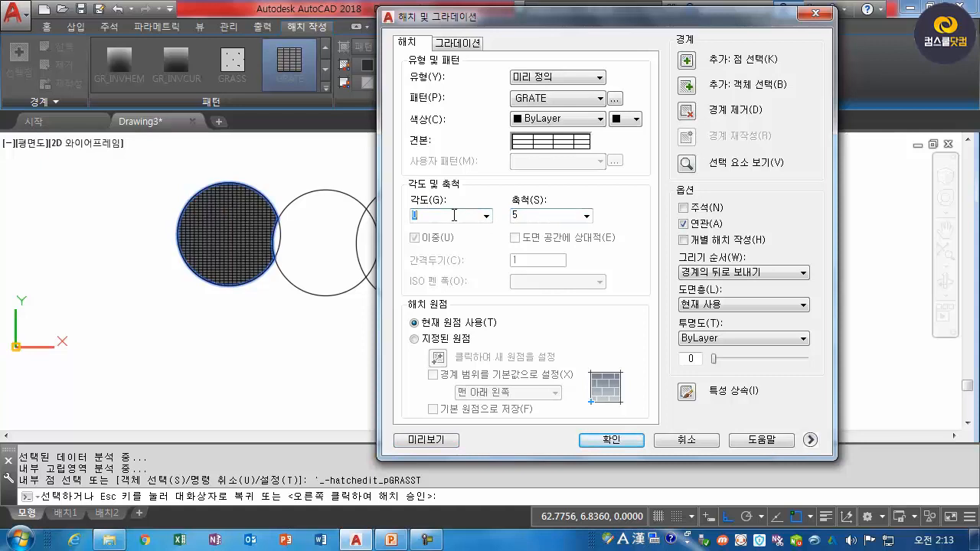
pyautogui.click(426, 439)
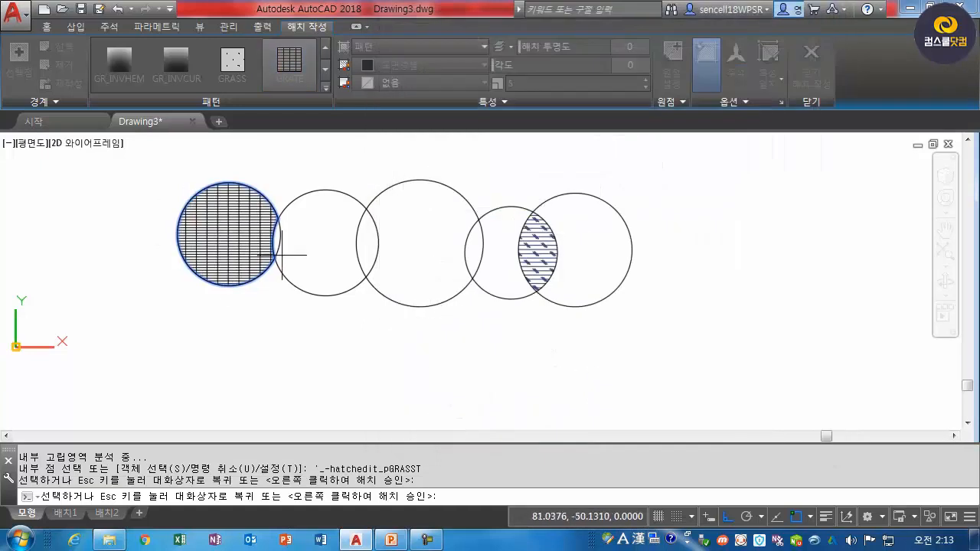
pyautogui.press('Escape')
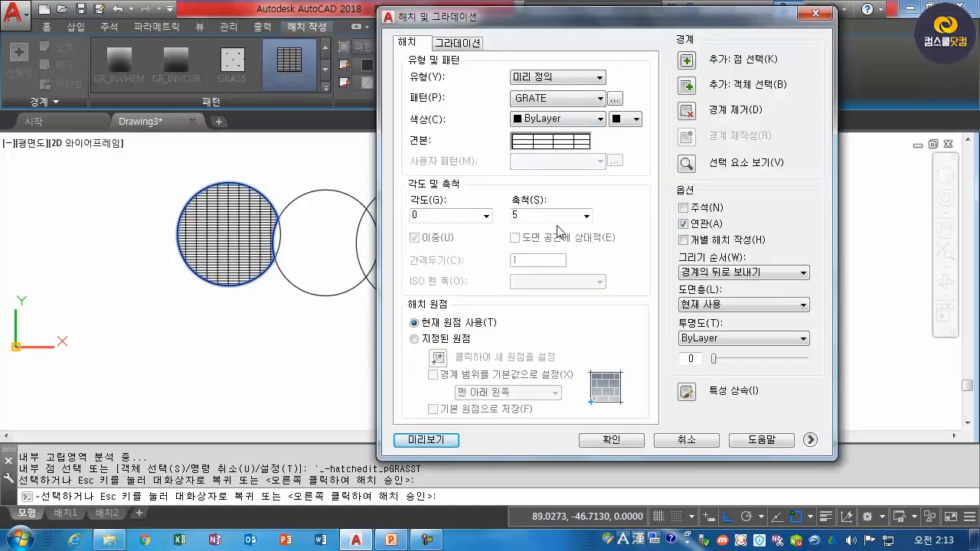
pyautogui.click(611, 439)
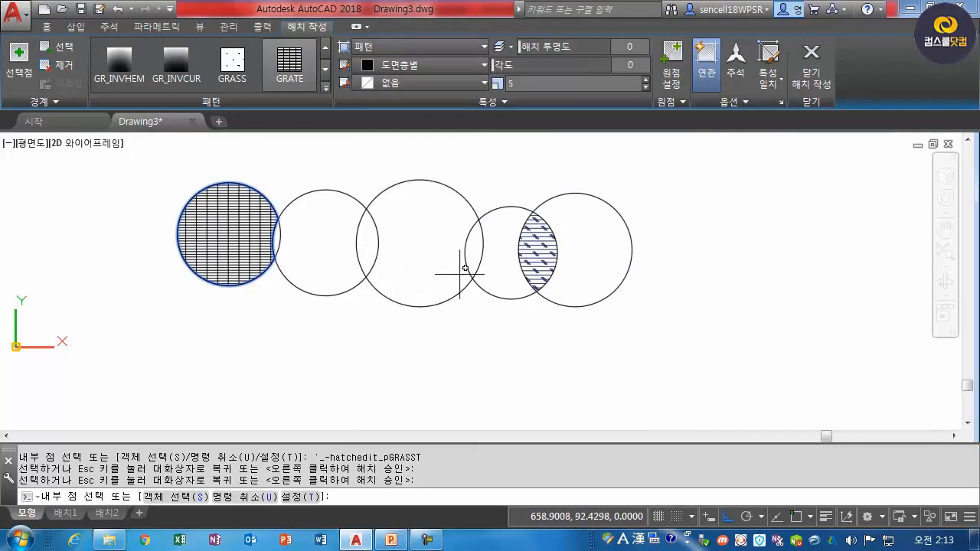
pyautogui.press('Return')
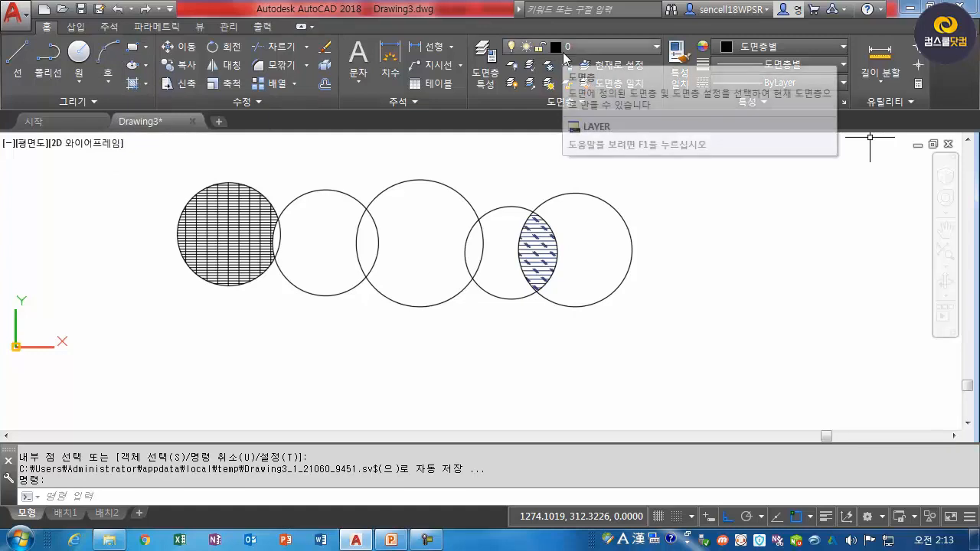
pyautogui.write('h')
pyautogui.press('Return')
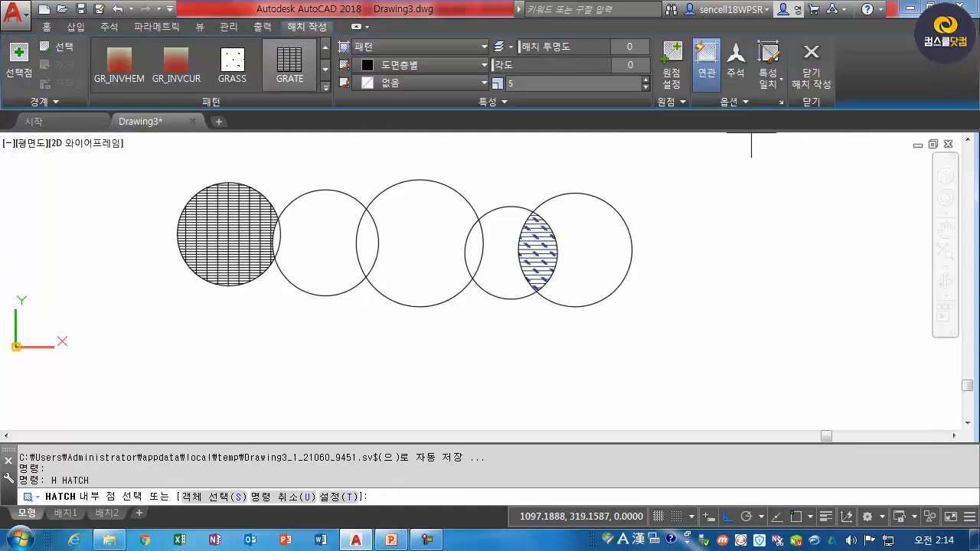
pyautogui.click(781, 101)
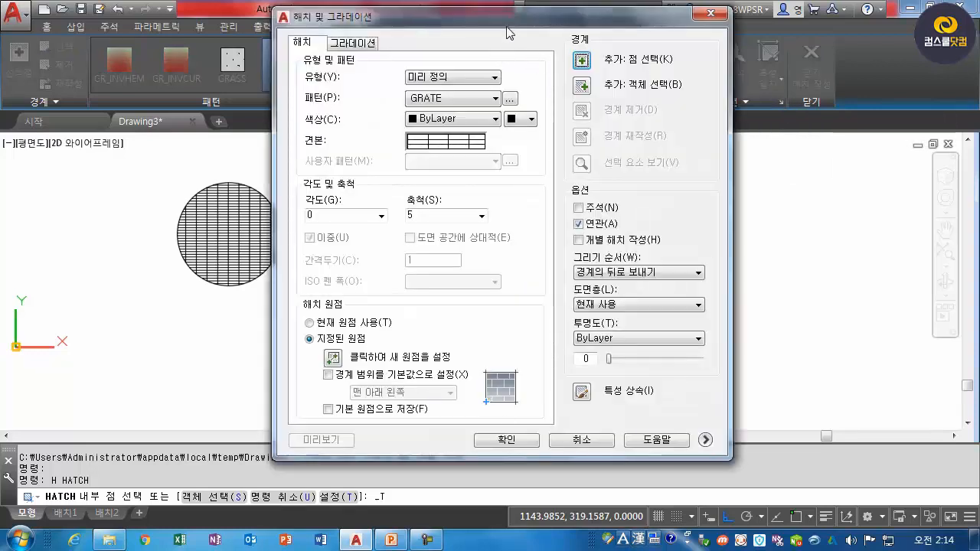
pyautogui.press('Escape')
# Erase the first four circles and the GRATE hatch, keeping the fifth circle and its CORK hatch.
pyautogui.write('e')
pyautogui.press('Return')
pyautogui.click(503, 175)
pyautogui.click(192, 278)
pyautogui.press('Return')
pyautogui.press('Escape')
pyautogui.press('Escape')
# Draw a rectangle to the left of the remaining circle and a small circle inside the rectangle's right half.
pyautogui.write('rec')
pyautogui.press('Return')
pyautogui.click(202, 197)
pyautogui.click(419, 333)
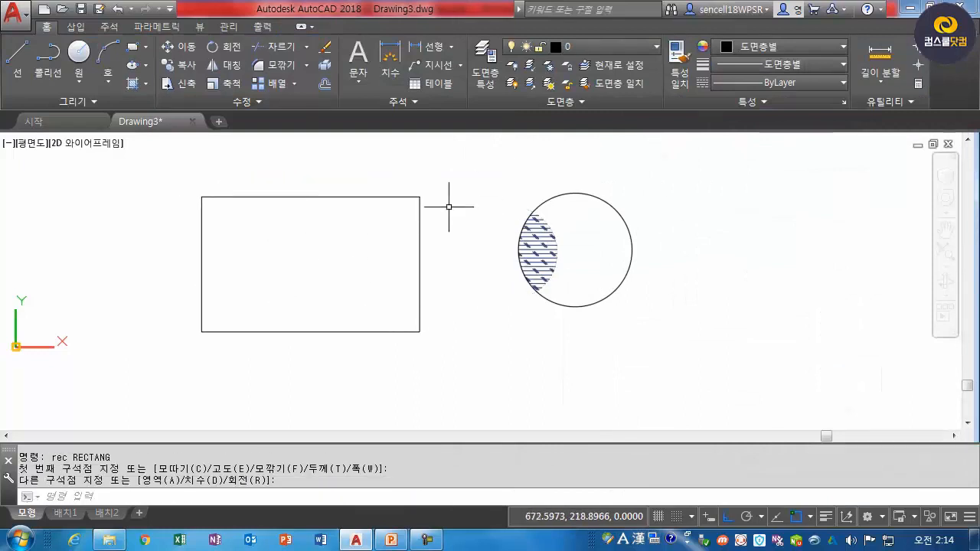
pyautogui.write('c')
pyautogui.press('Return')
pyautogui.click(366, 253)
pyautogui.click(367, 272)
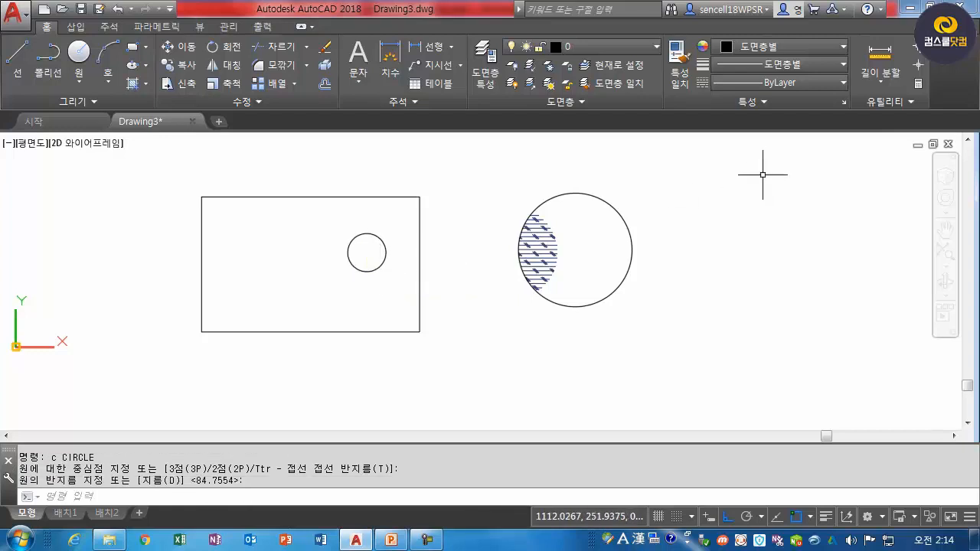
# Fill the rectangle around the small circle with the GRATE pattern through the hatch settings dialog.
pyautogui.click(843, 102)
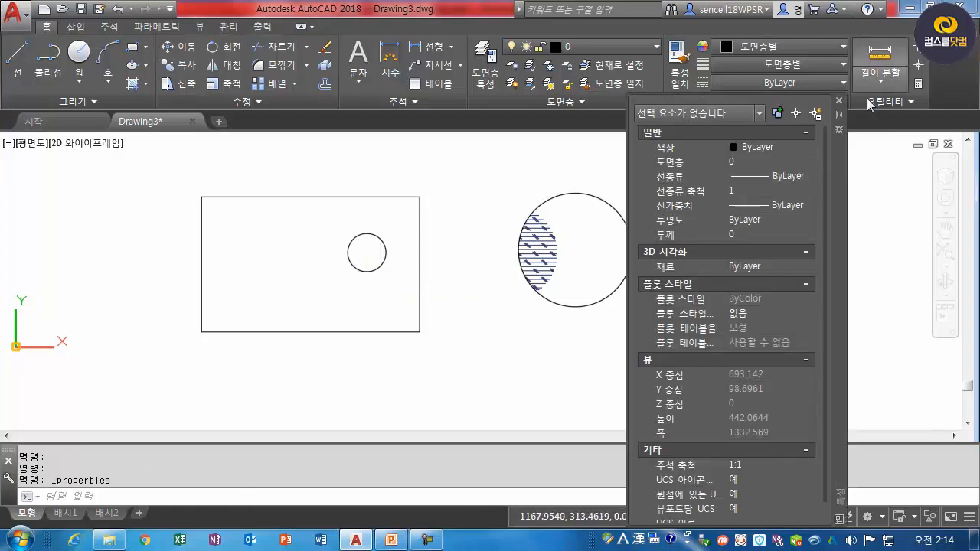
pyautogui.click(839, 100)
pyautogui.write('h')
pyautogui.press('Return')
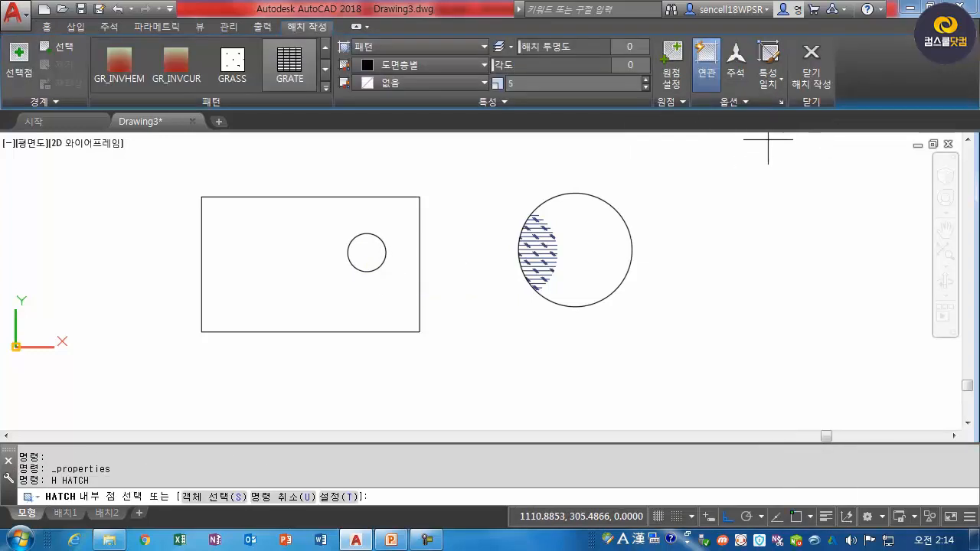
pyautogui.click(781, 102)
pyautogui.moveTo(463, 24); pyautogui.dragTo(626, 23)
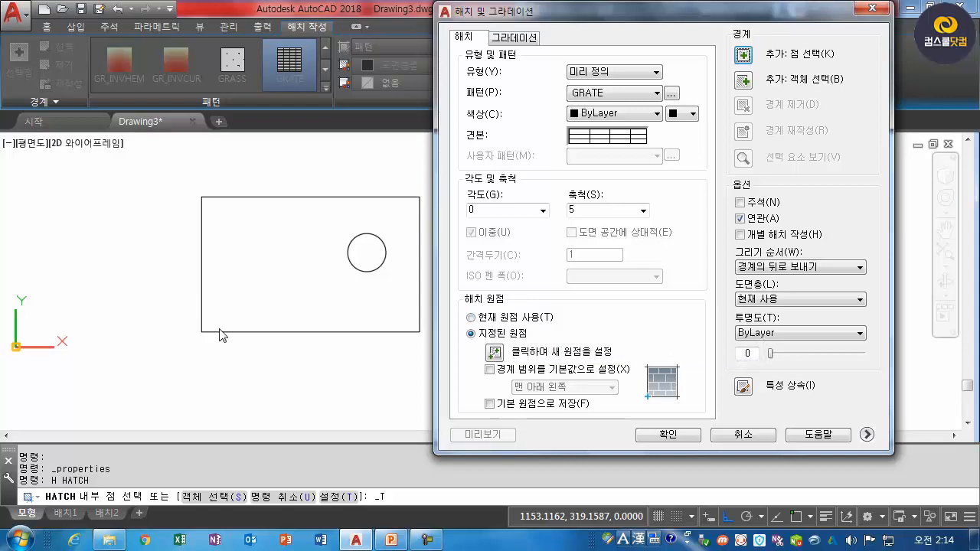
pyautogui.click(742, 56)
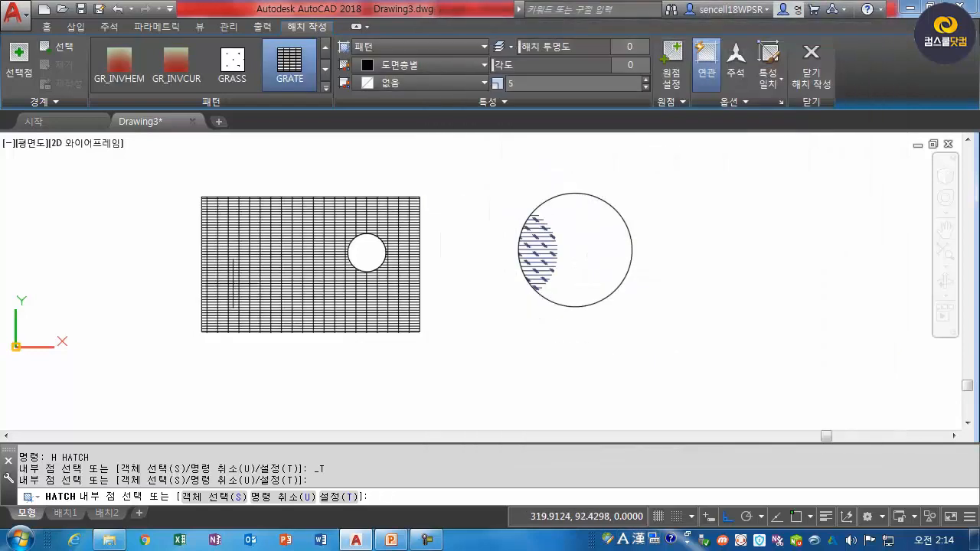
pyautogui.click(225, 280)
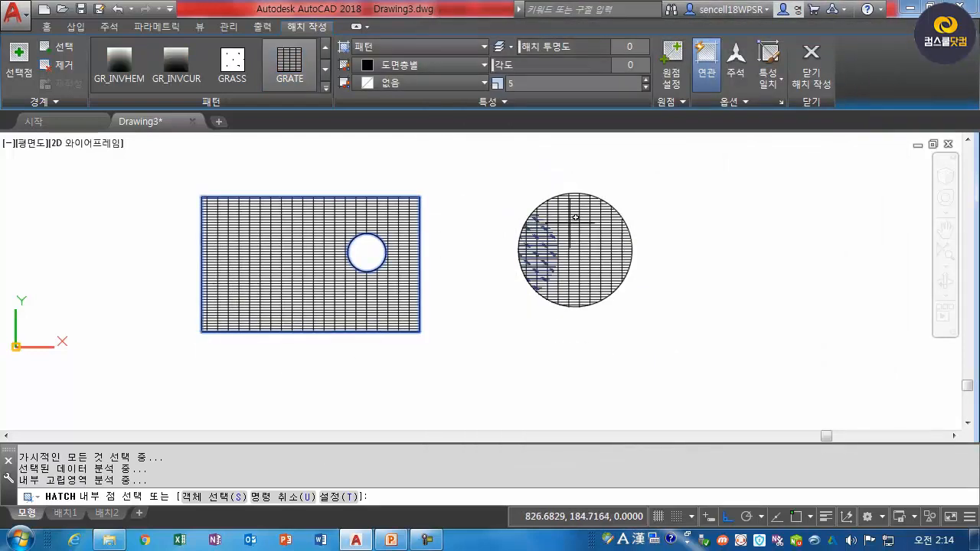
pyautogui.press('Escape')
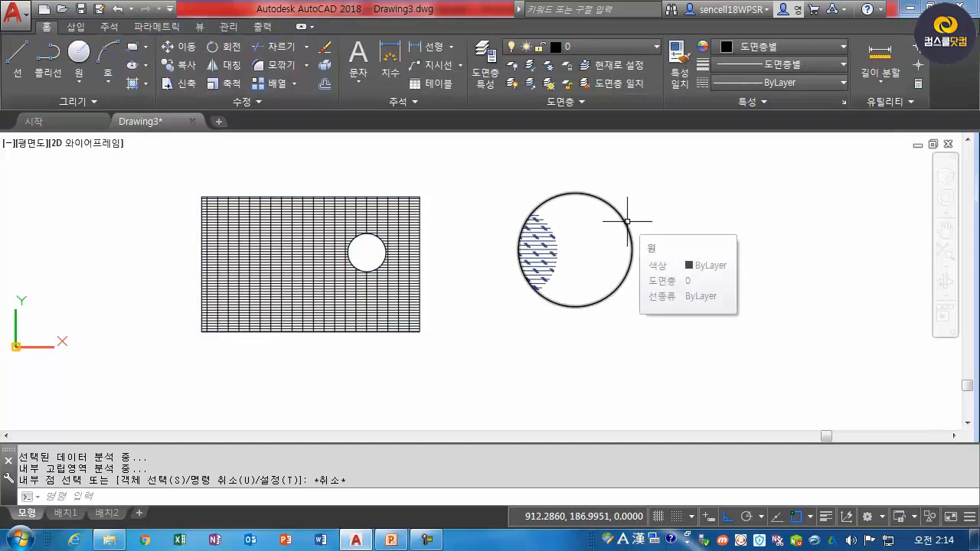
# Erase the GRATE hatch from the rectangle.
pyautogui.click(373, 285)
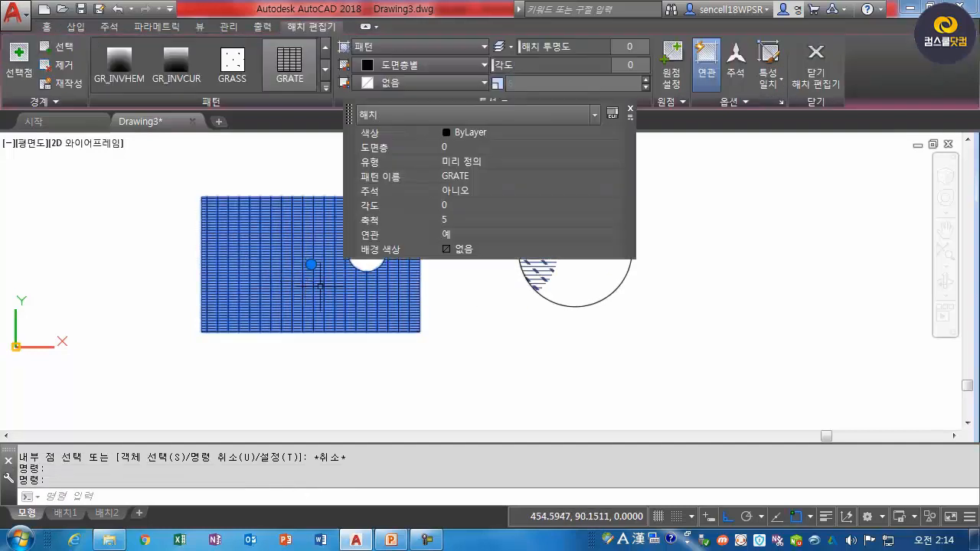
pyautogui.click(631, 114)
pyautogui.write('e')
pyautogui.press('Return')
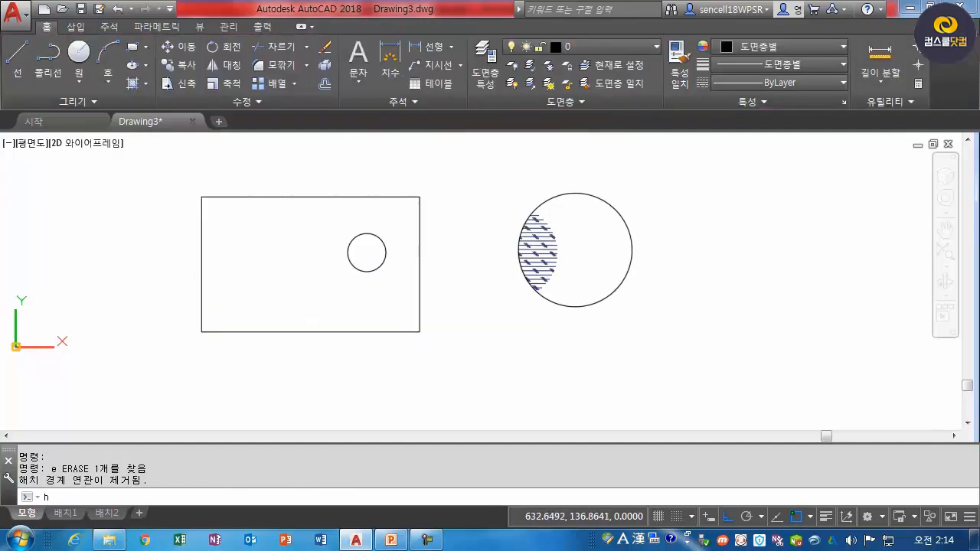
# Start another GRATE hatch from the settings dialog and pick the rectangle's interior outside the small circle.
pyautogui.write('h')
pyautogui.press('Return')
pyautogui.click(782, 102)
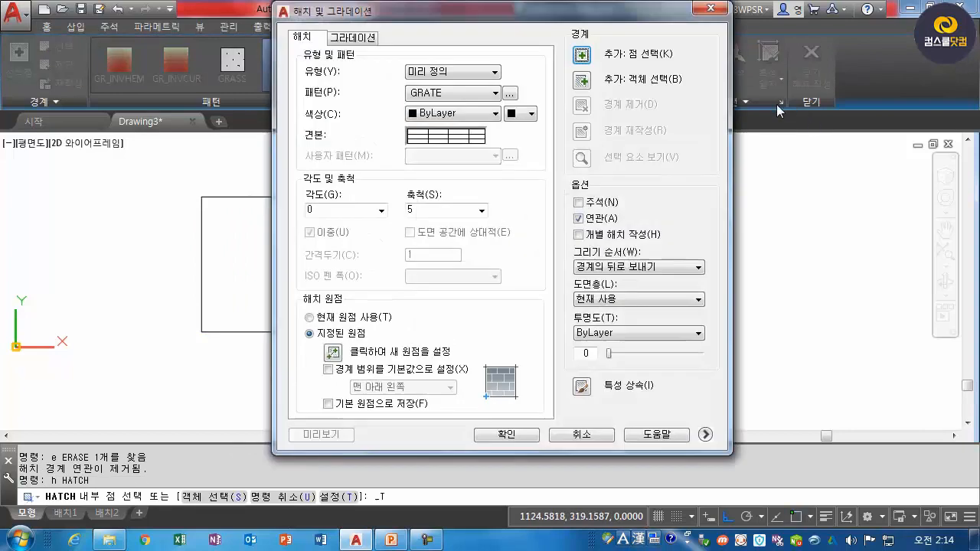
pyautogui.moveTo(550, 15); pyautogui.dragTo(721, 38)
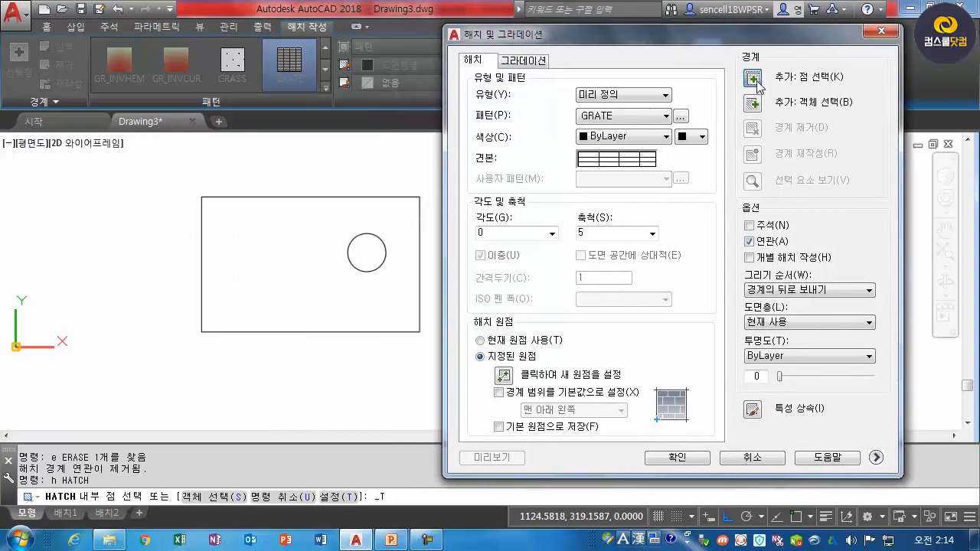
pyautogui.click(753, 80)
pyautogui.click(285, 276)
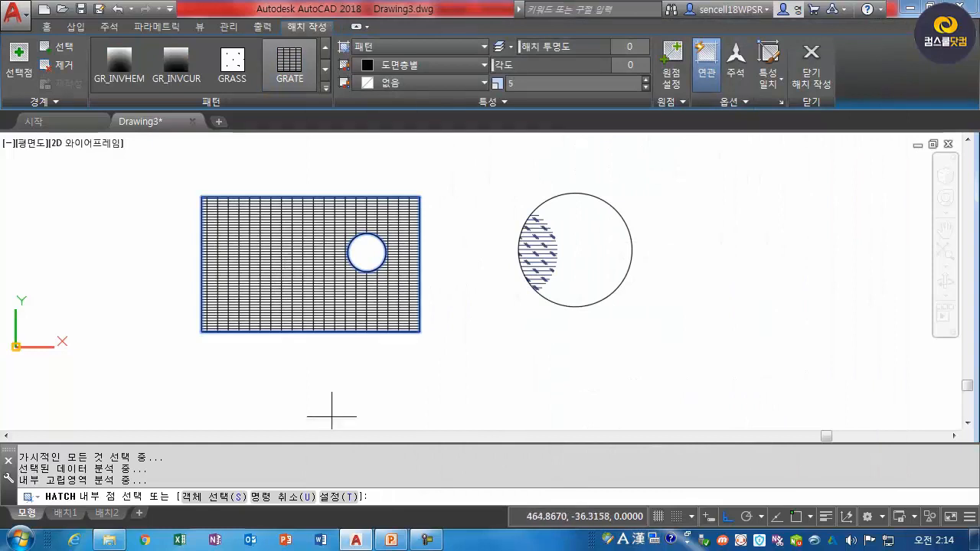
# Set the rectangle hatch's scale to 10, preview it, and return to the hatch settings.
pyautogui.click(342, 498)
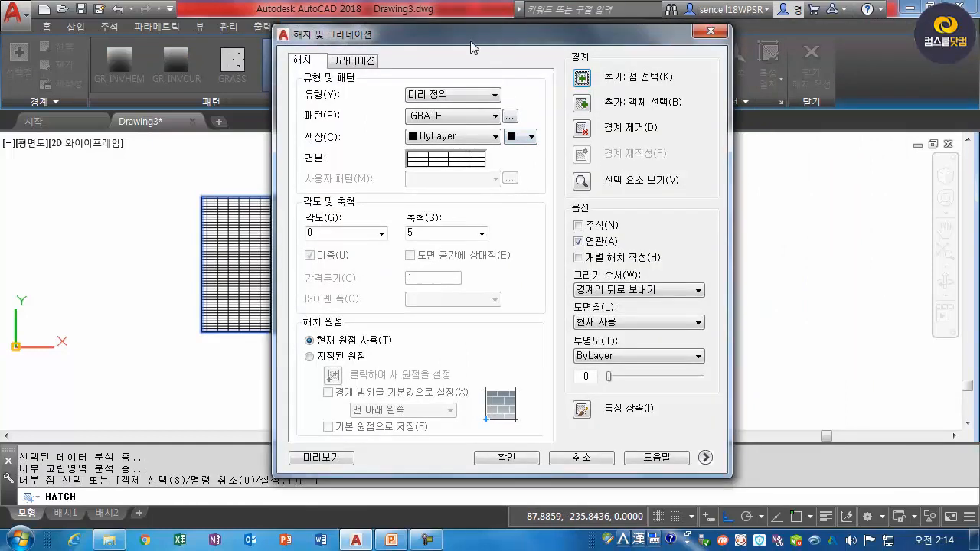
pyautogui.moveTo(473, 35); pyautogui.dragTo(646, 32)
pyautogui.click(584, 230)
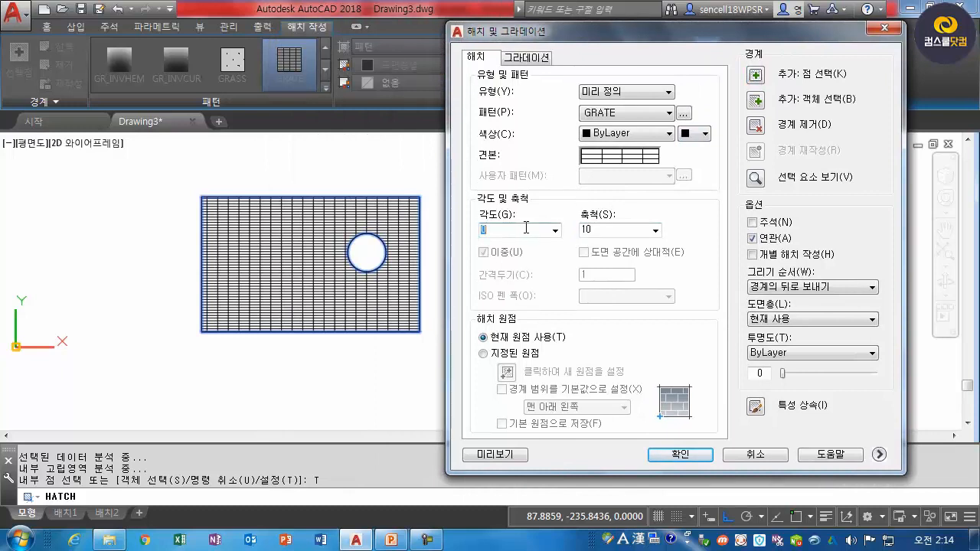
pyautogui.click(505, 457)
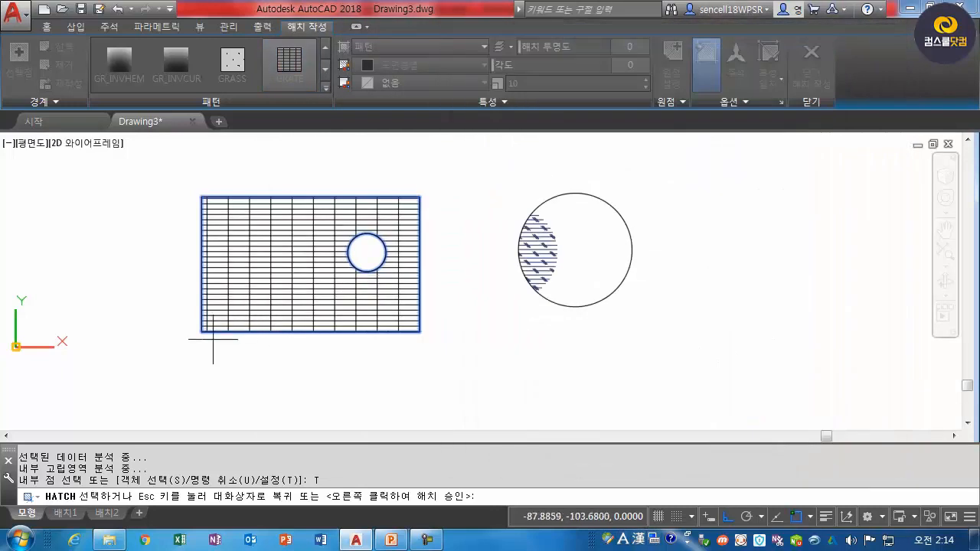
pyautogui.click(389, 347)
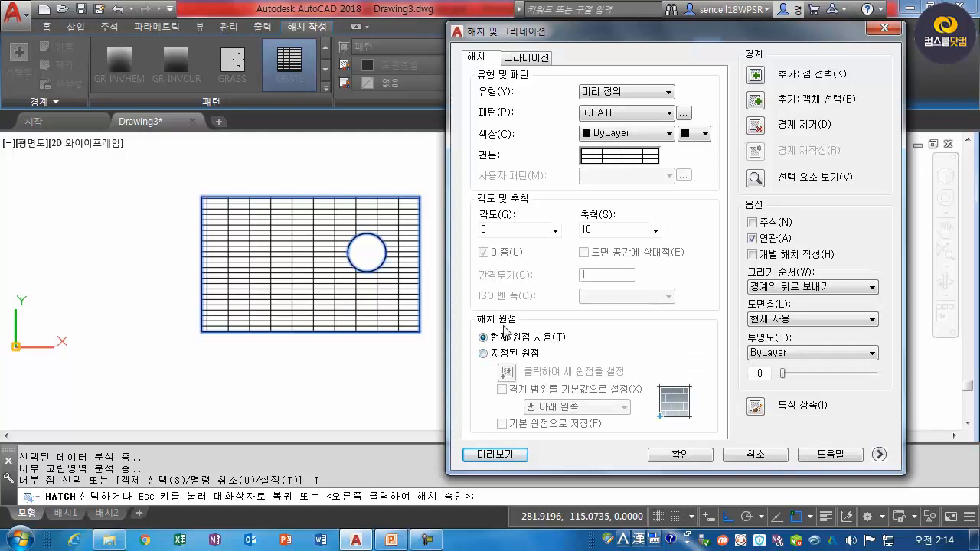
# Set the rectangle's GRATE hatch origin at the rectangle's lower-left corner, preview the result, and apply the hatch.
pyautogui.click(483, 353)
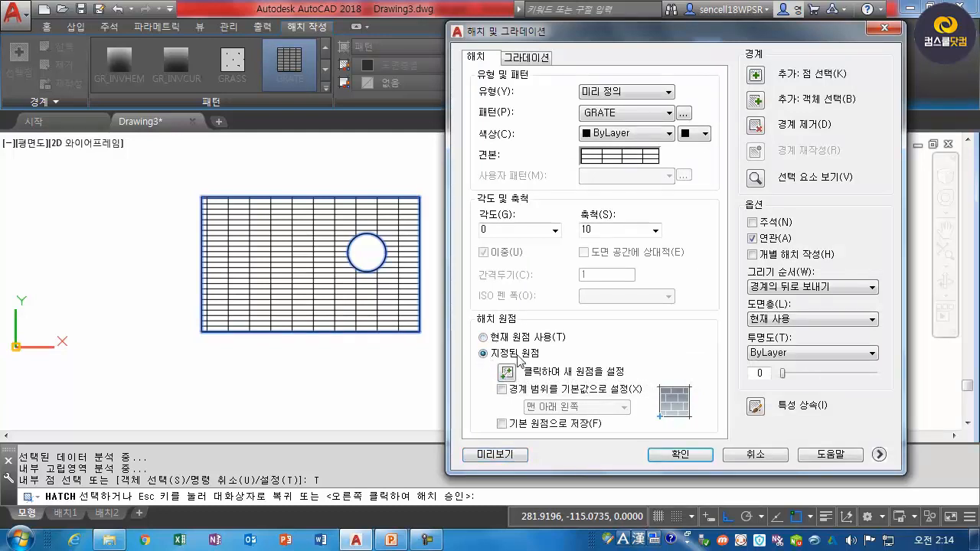
pyautogui.click(507, 372)
pyautogui.click(202, 332)
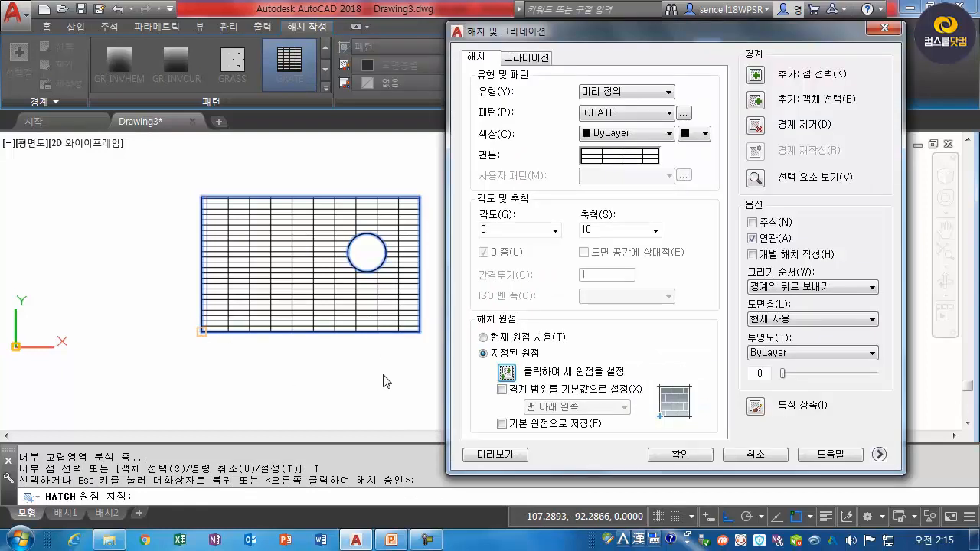
pyautogui.click(495, 454)
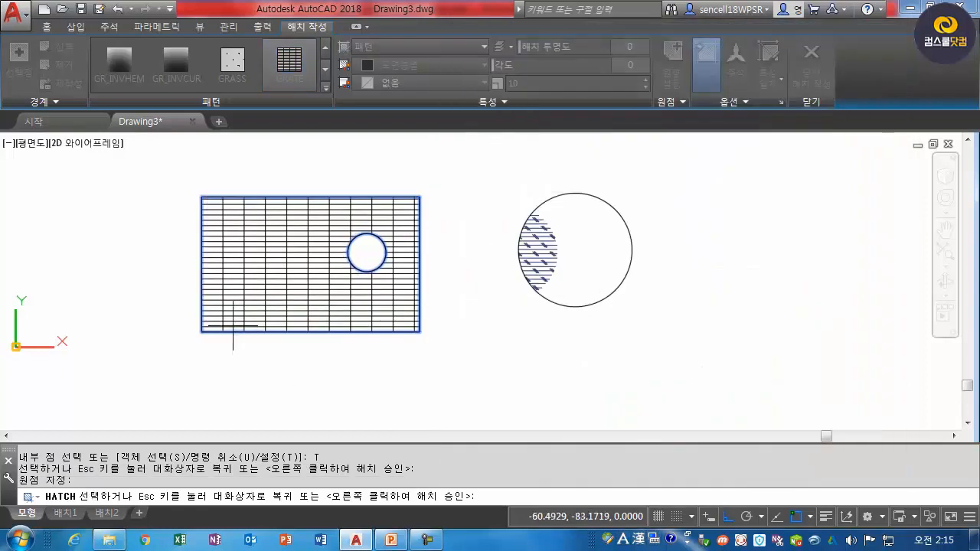
pyautogui.press('Escape')
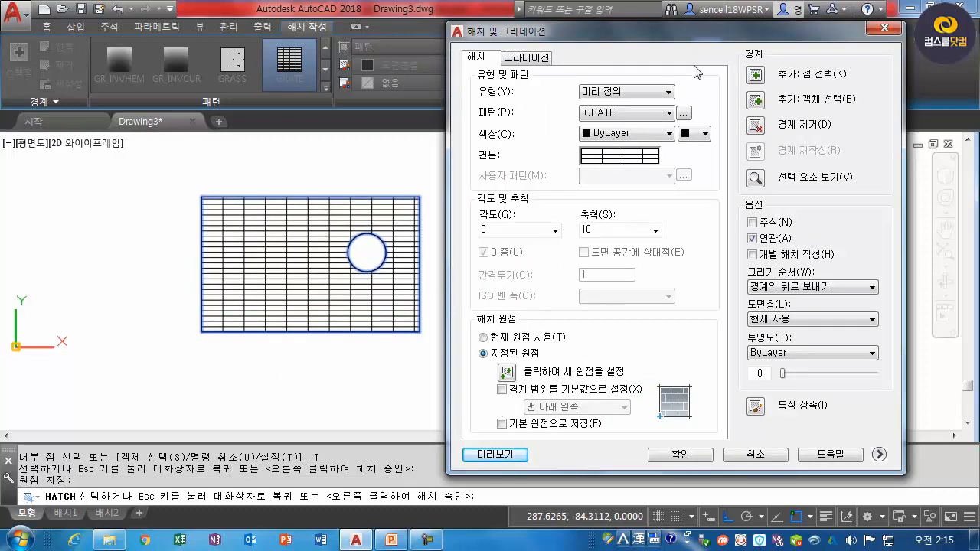
pyautogui.moveTo(712, 35); pyautogui.dragTo(413, 44)
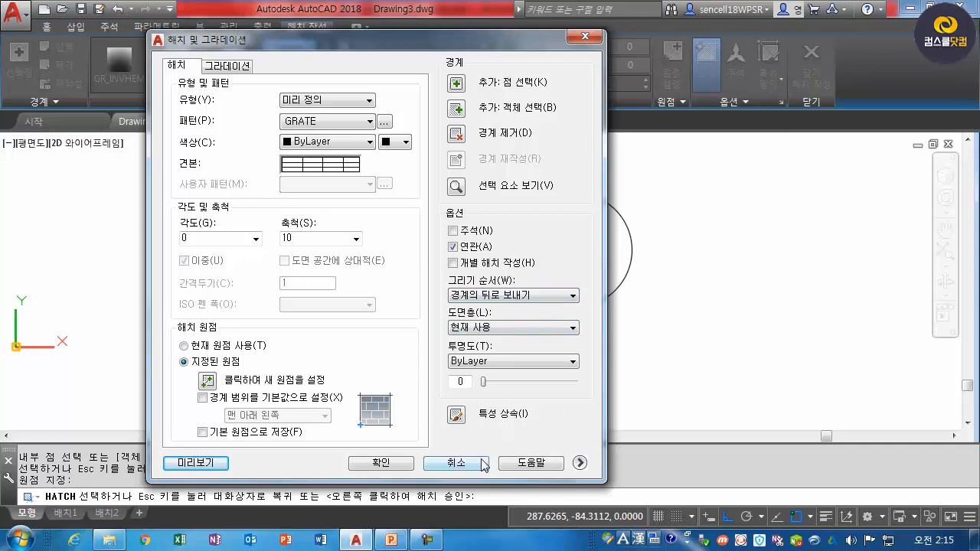
pyautogui.click(400, 462)
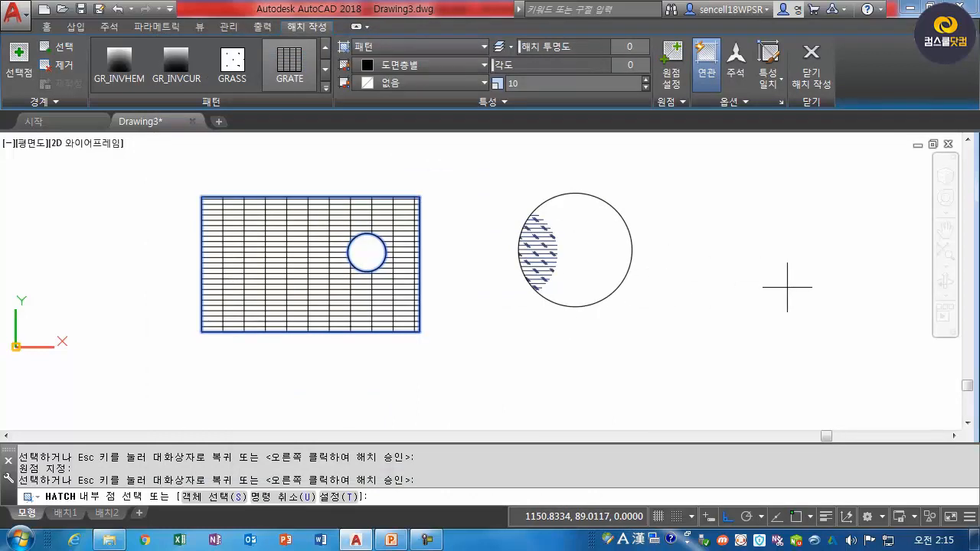
pyautogui.press('Return')
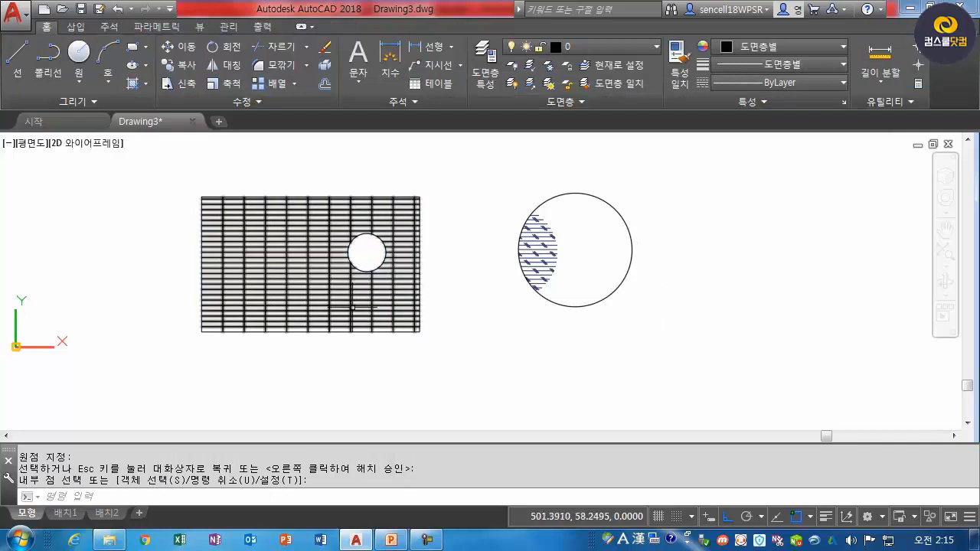
# Draw a circle beside the partly hatched circle, slightly larger than it.
pyautogui.write('c')
pyautogui.press('Return')
pyautogui.click(762, 266)
pyautogui.click(763, 337)
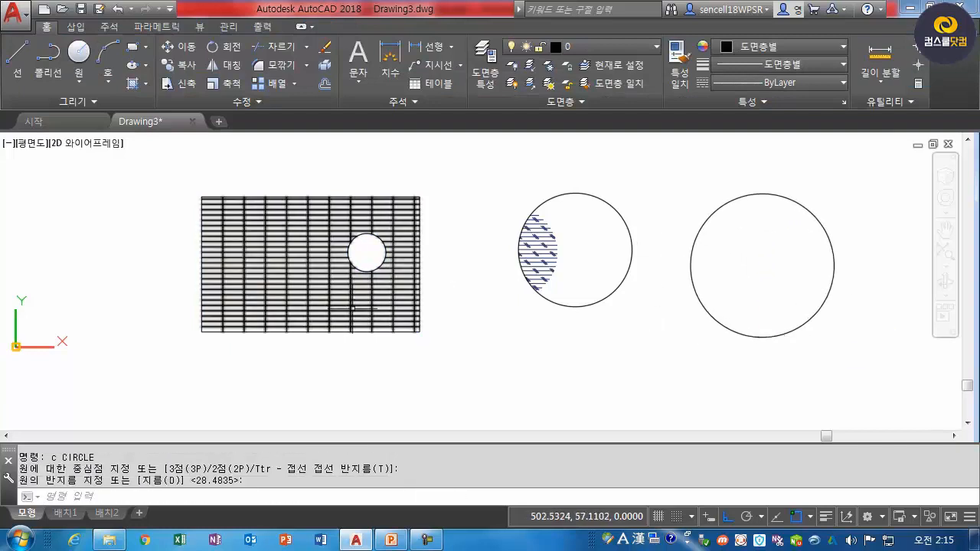
# Hatch the new circle by inheriting the properties of the existing CORK hatch in the neighbouring circle.
pyautogui.write('h')
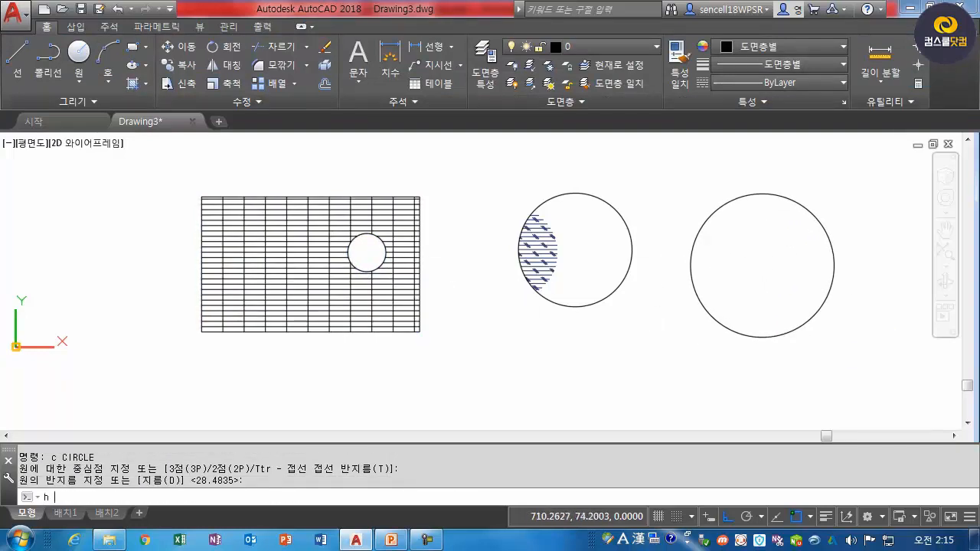
pyautogui.press('Return')
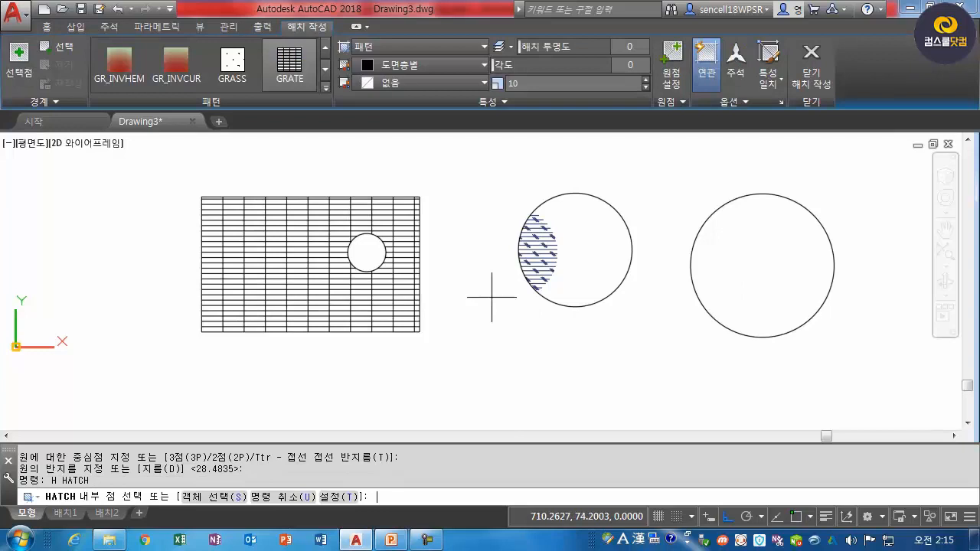
pyautogui.click(781, 102)
pyautogui.click(456, 416)
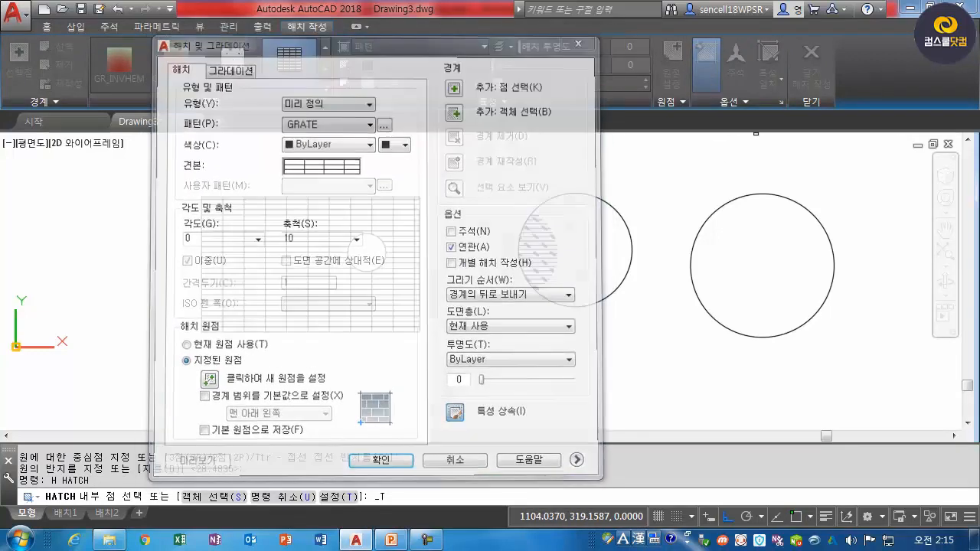
pyautogui.click(546, 254)
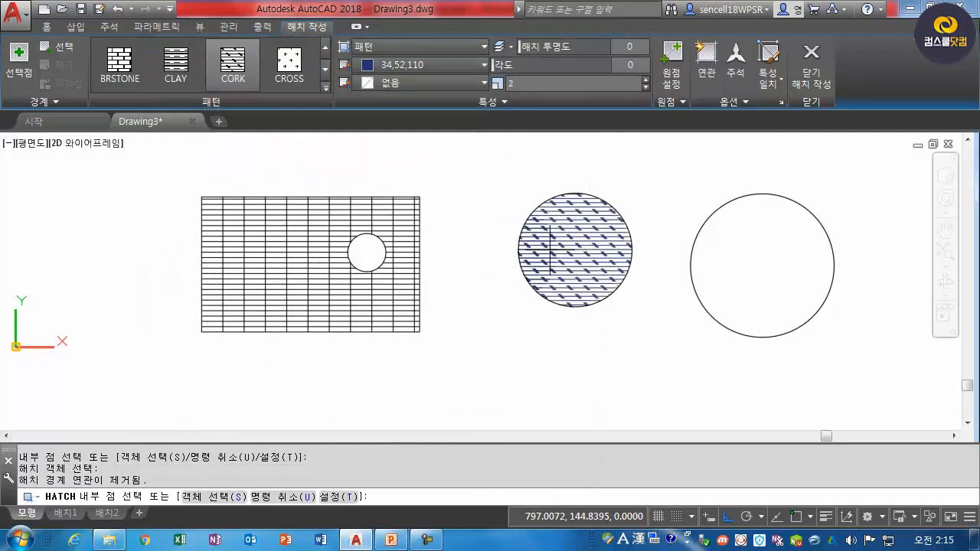
pyautogui.click(739, 253)
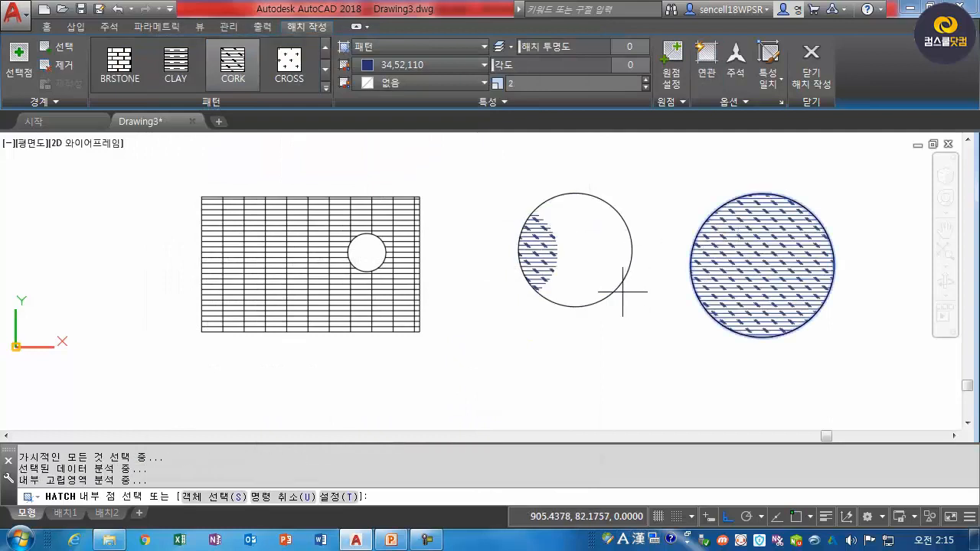
pyautogui.press('Return')
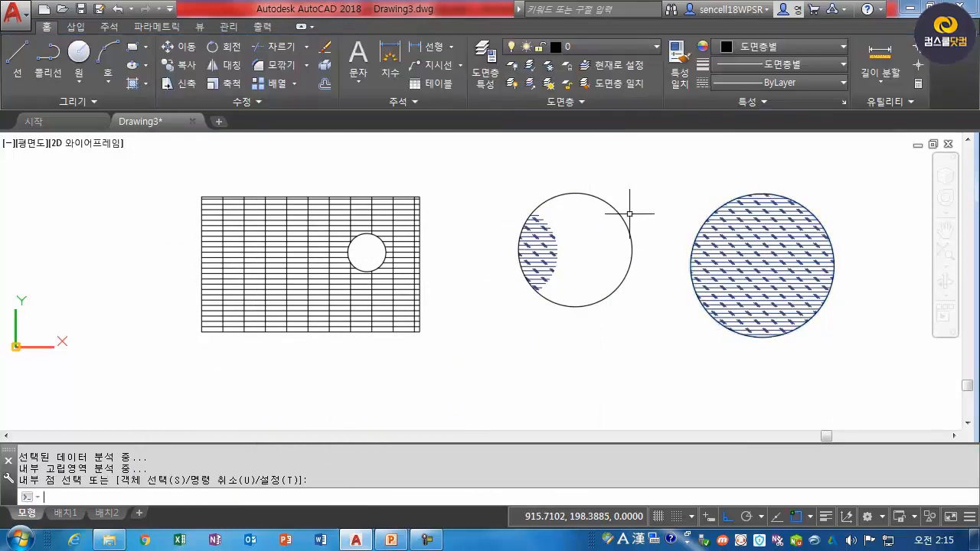
# Erase the hatches from the rectangle and both large circles.
pyautogui.write('e')
pyautogui.press('Return')
pyautogui.click(795, 253)
pyautogui.click(552, 251)
pyautogui.click(420, 260)
pyautogui.press('Return')
pyautogui.press('Escape')
pyautogui.press('Escape')
# Fill the rectangle outside its small circle and both large circles with one CORK hatch.
pyautogui.write('h')
pyautogui.press('Return')
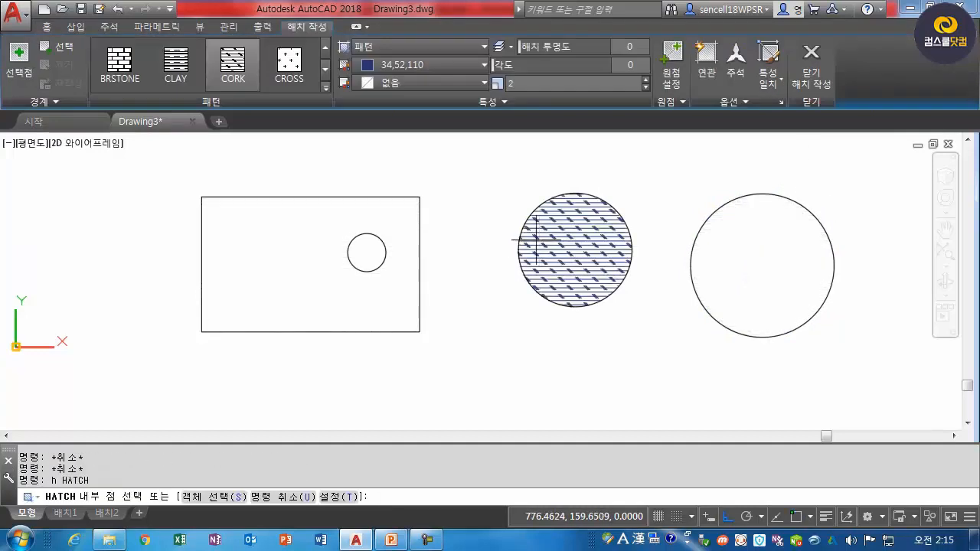
pyautogui.click(396, 208)
pyautogui.click(543, 237)
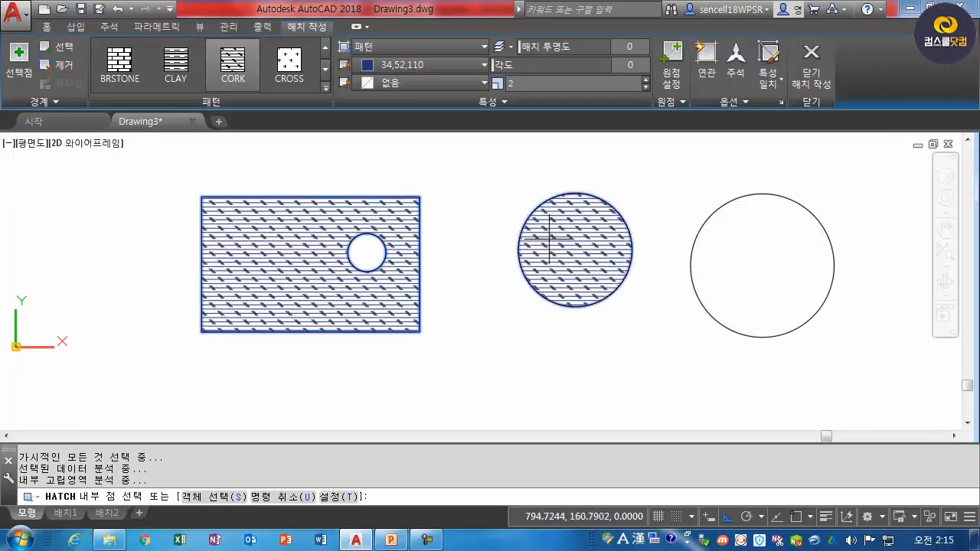
pyautogui.click(727, 257)
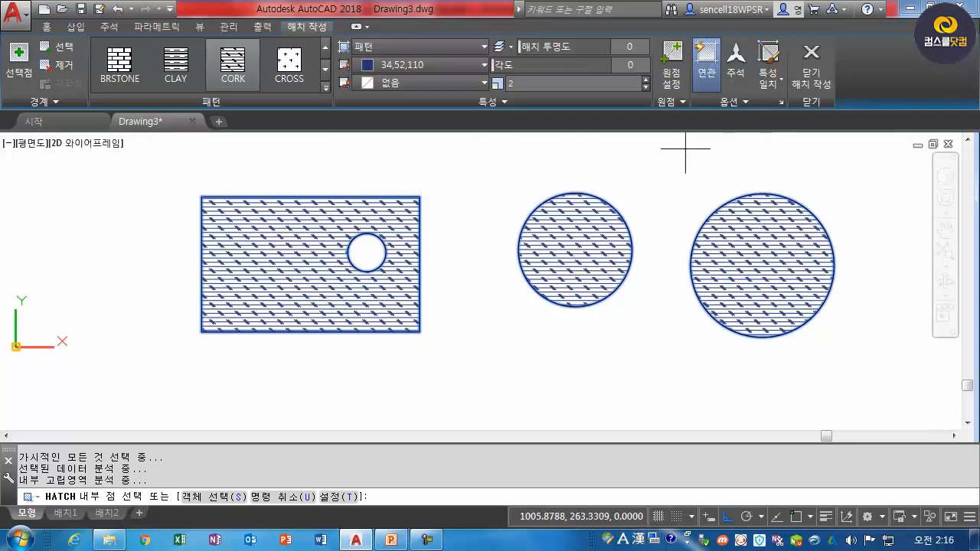
pyautogui.click(811, 65)
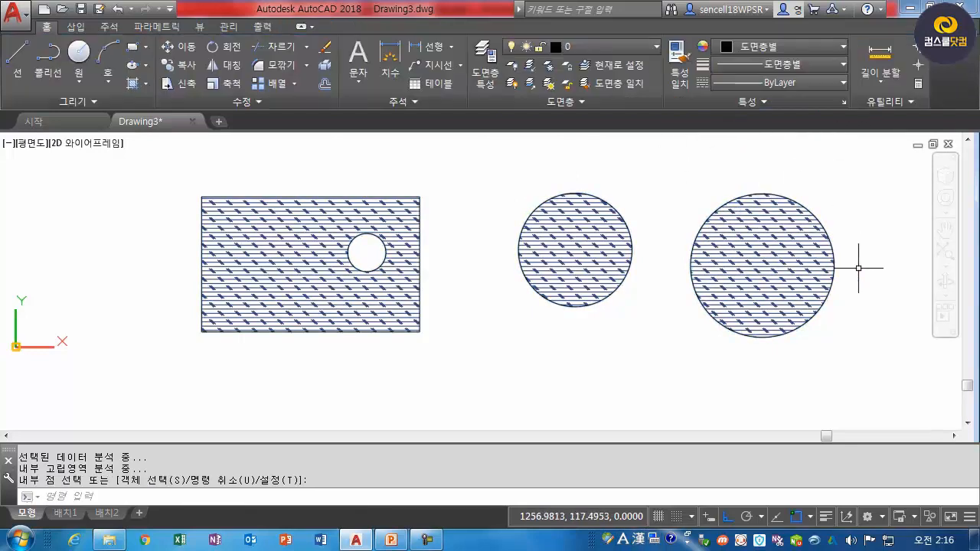
# Select the CORK hatch to check whether the three filled areas form one object, and clear the selection.
pyautogui.click(797, 255)
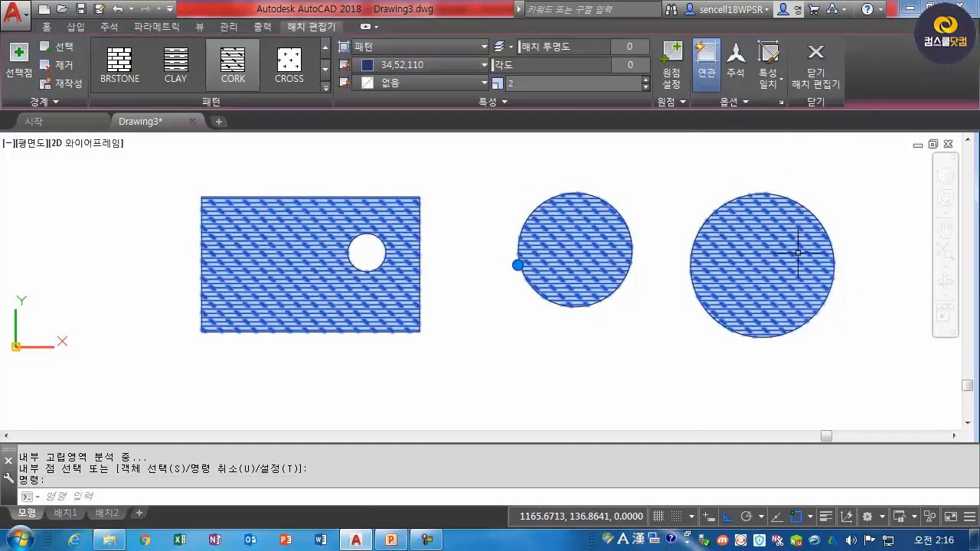
pyautogui.press('Escape')
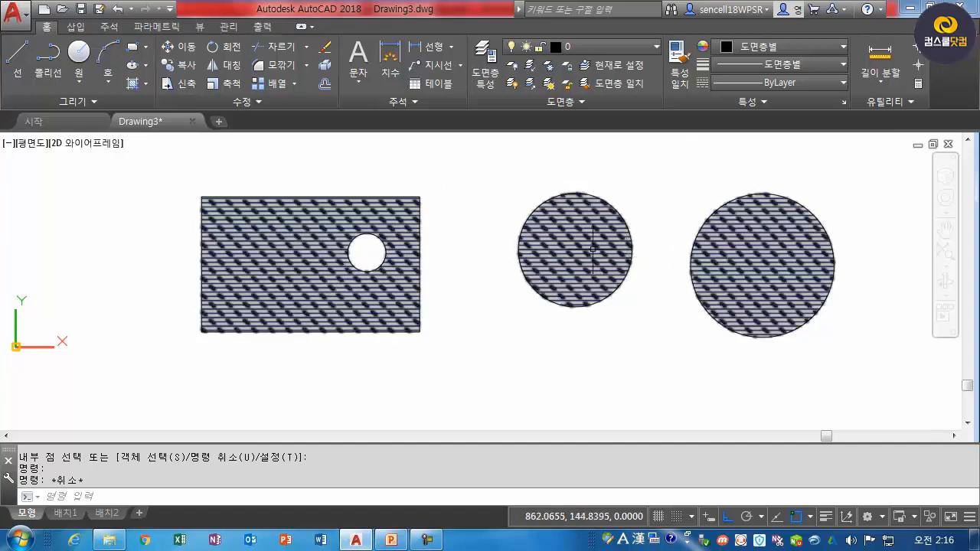
pyautogui.click(616, 306)
pyautogui.press('Escape')
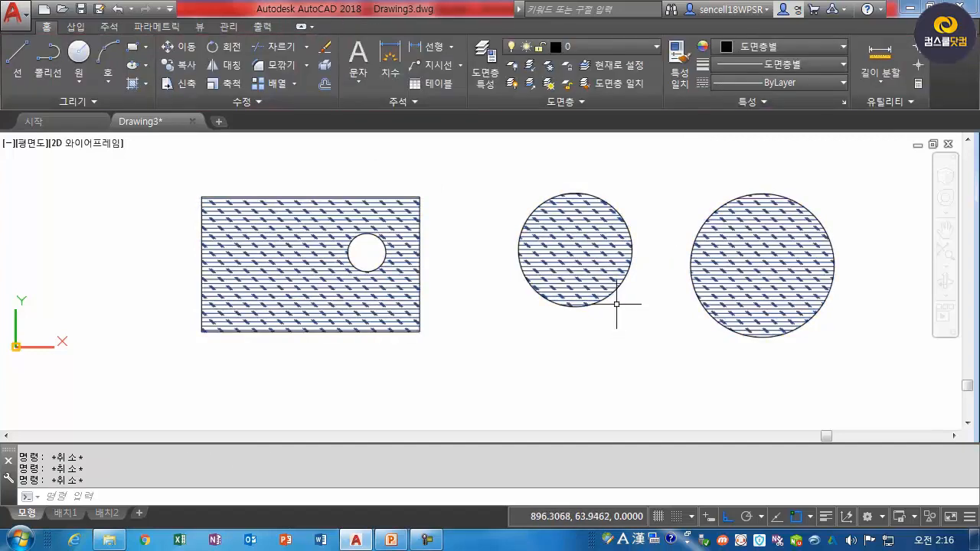
# Erase the combined CORK hatch and undo the erasure.
pyautogui.write('e')
pyautogui.press('Return')
pyautogui.click(595, 270)
pyautogui.press('Return')
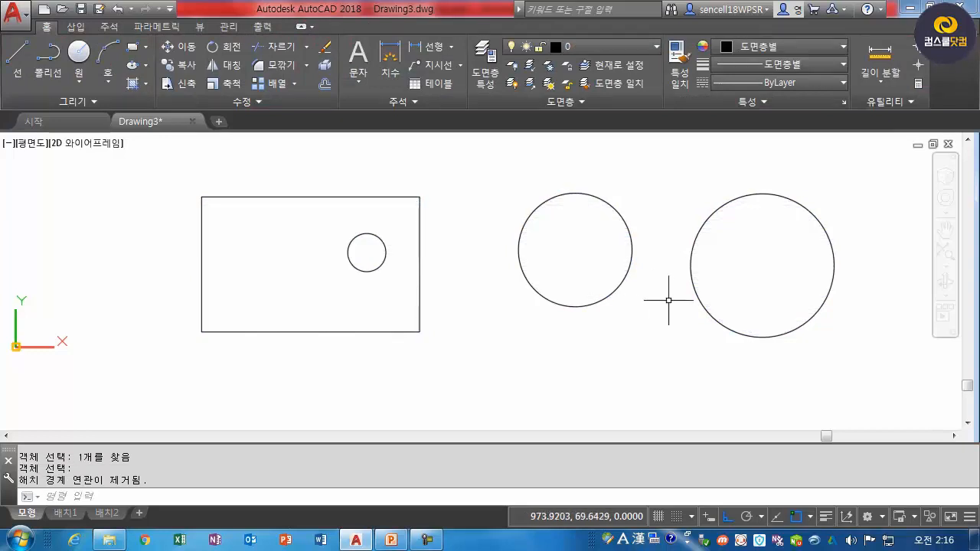
pyautogui.write('u')
pyautogui.press('Return')
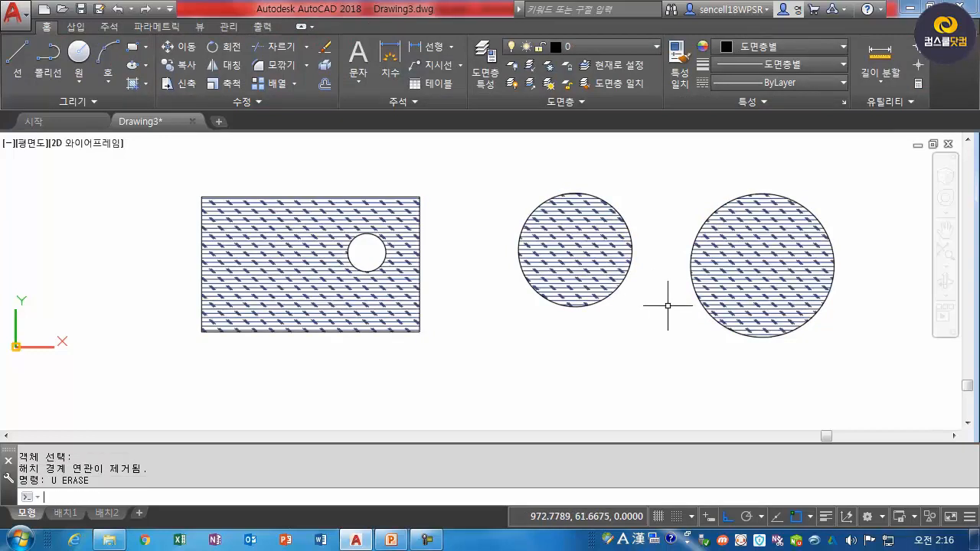
# Explode the combined CORK hatch.
pyautogui.write('x')
pyautogui.press('Return')
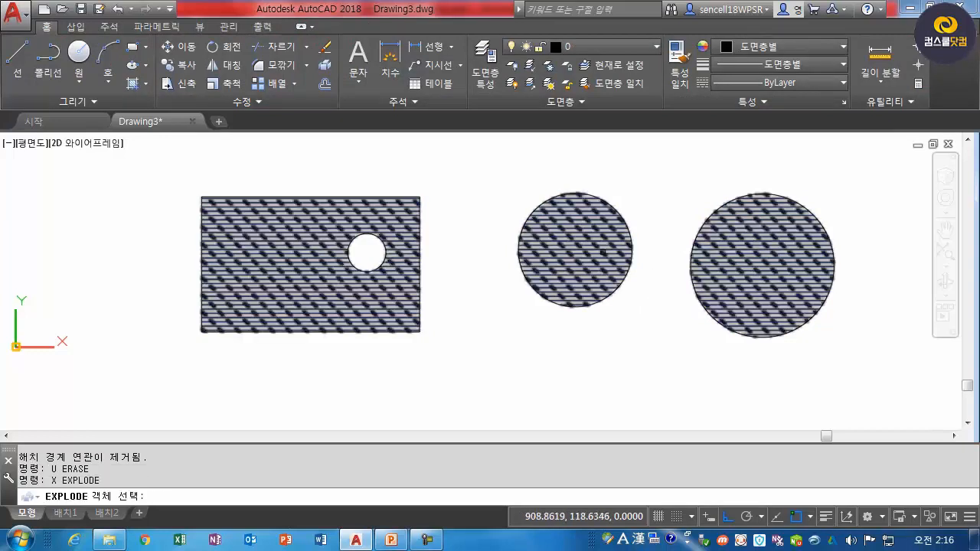
pyautogui.click(588, 243)
pyautogui.press('Return')
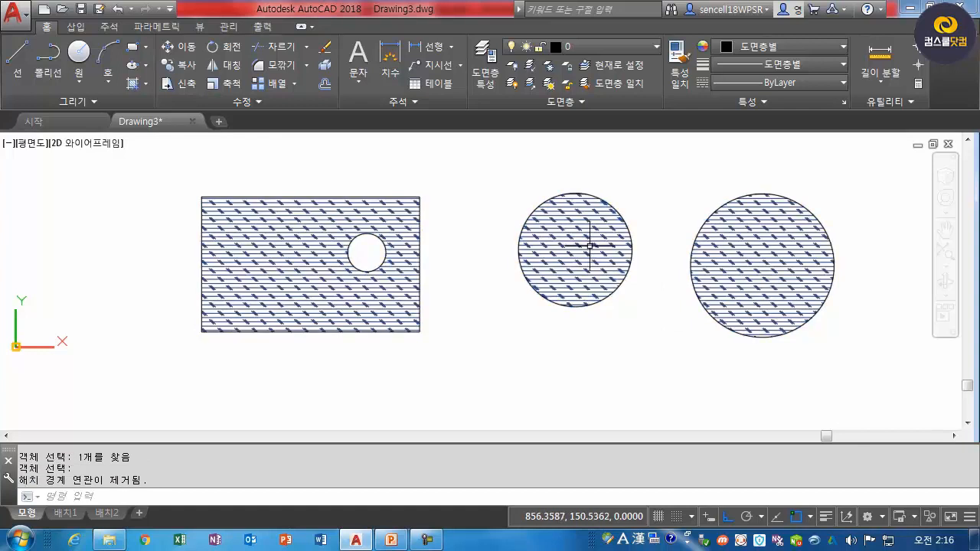
# Select several pieces of the exploded hatch to inspect them, and undo the explosion.
pyautogui.click(593, 245)
pyautogui.click(586, 254)
pyautogui.click(576, 274)
pyautogui.click(609, 283)
pyautogui.press('Escape')
pyautogui.press('Escape')
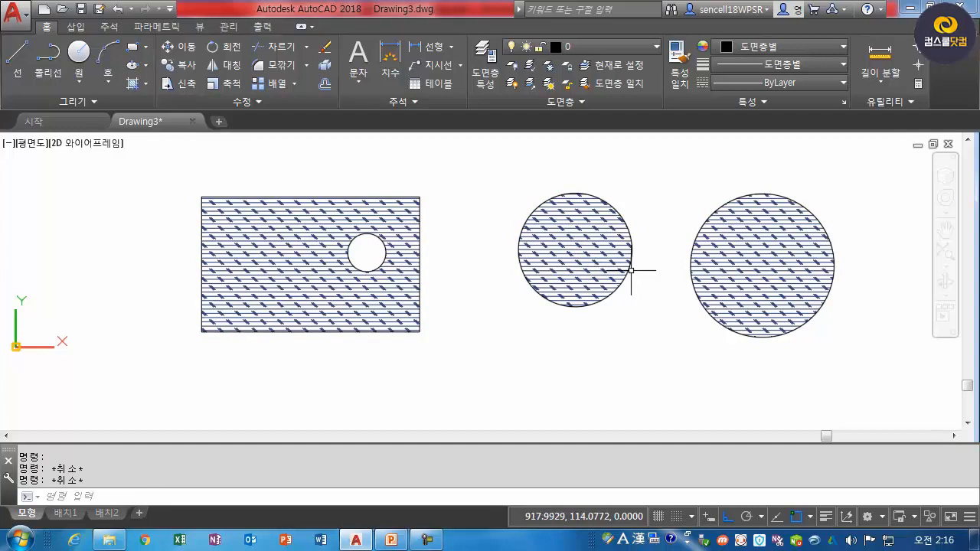
pyautogui.write('u')
pyautogui.press('Return')
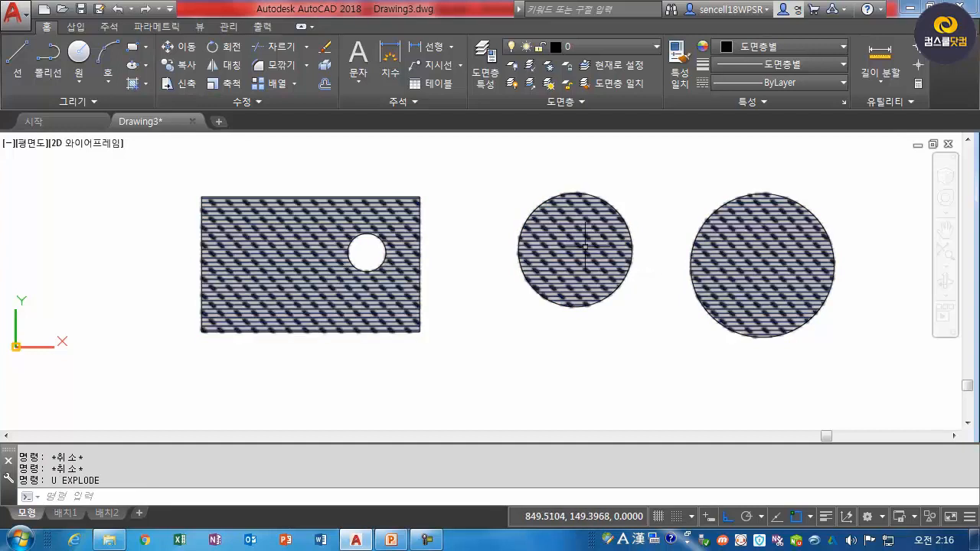
# Erase the combined CORK hatch covering the rectangle and both large circles.
pyautogui.click(586, 246)
pyautogui.press('Escape')
pyautogui.write('e')
pyautogui.press('Return')
pyautogui.click(595, 255)
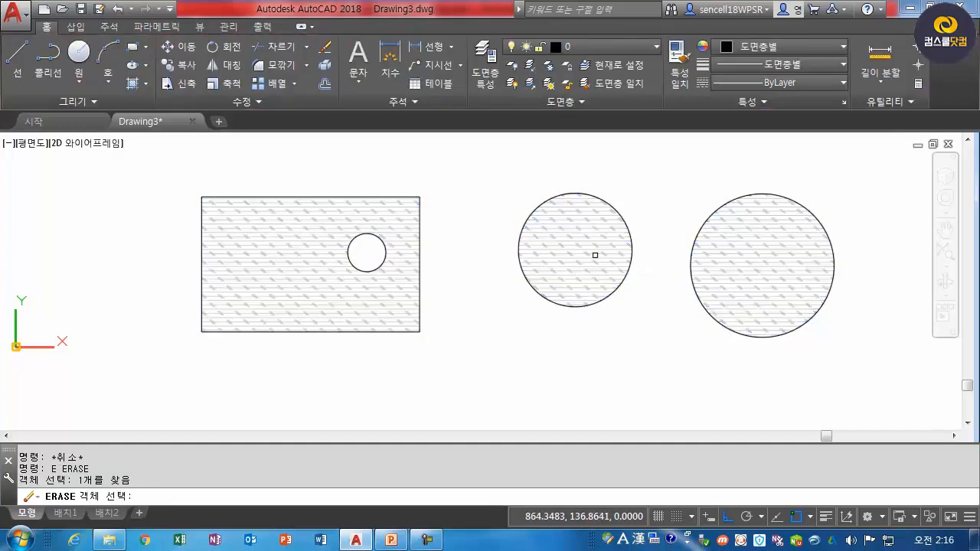
pyautogui.press('Return')
# Hatch the rectangle outside its small circle and both large circles with CORK, with the option to create separate hatches enabled.
pyautogui.write('h')
pyautogui.press('Return')
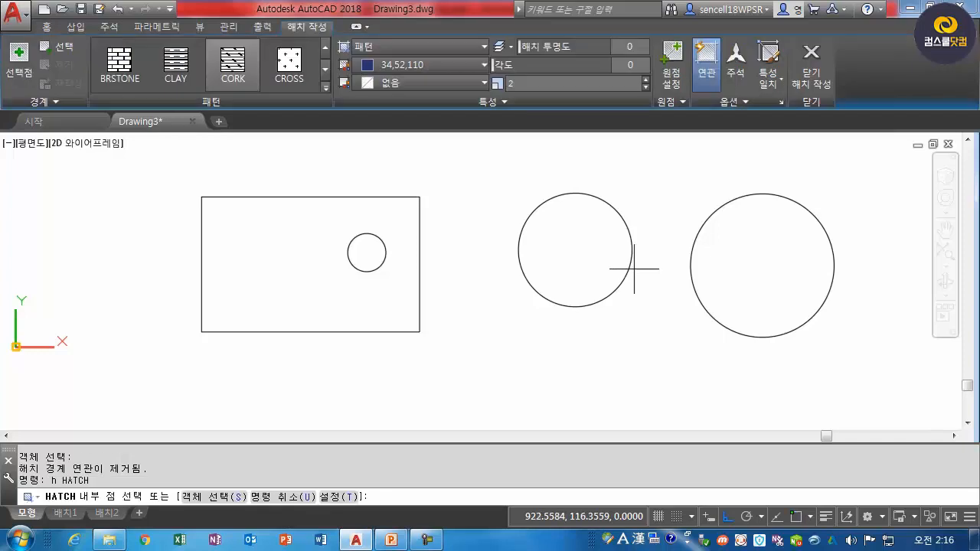
pyautogui.click(324, 298)
pyautogui.click(580, 267)
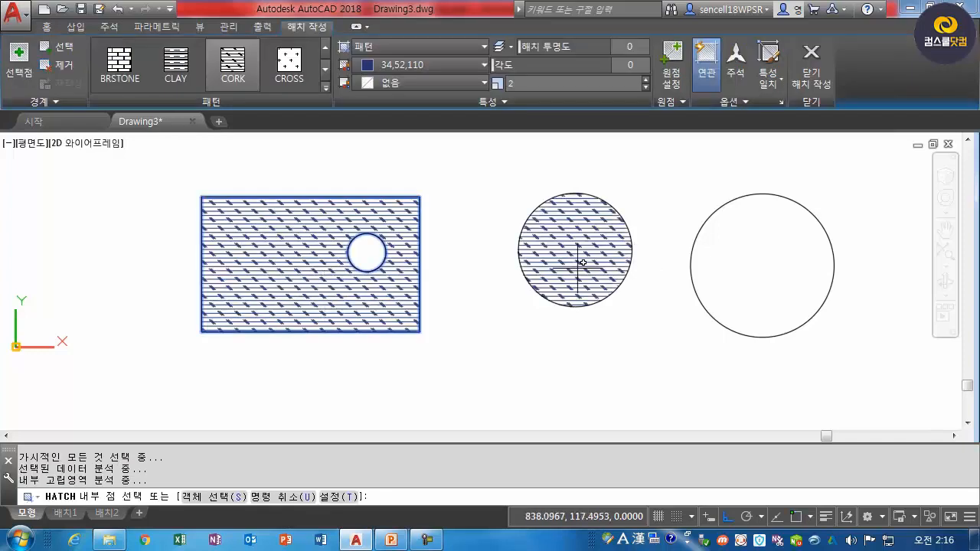
pyautogui.click(718, 256)
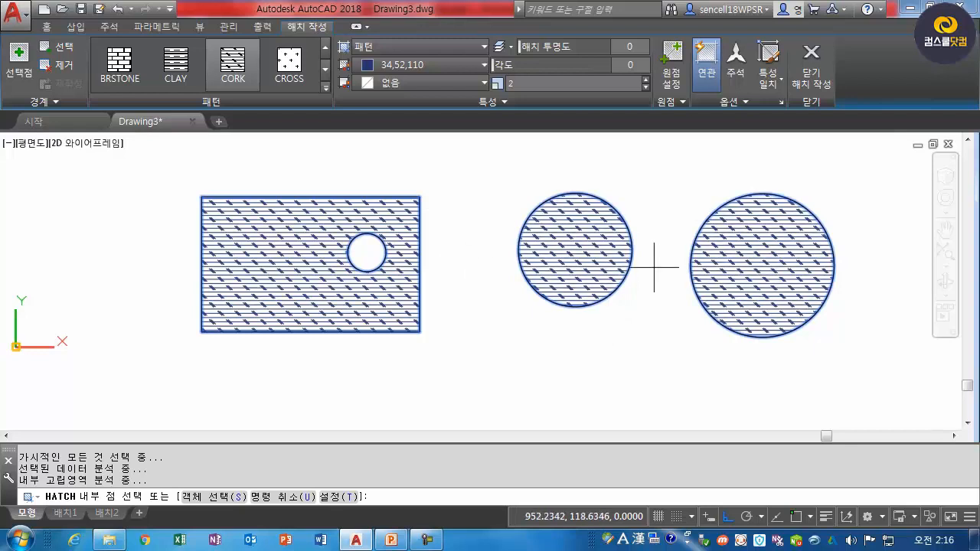
pyautogui.click(744, 104)
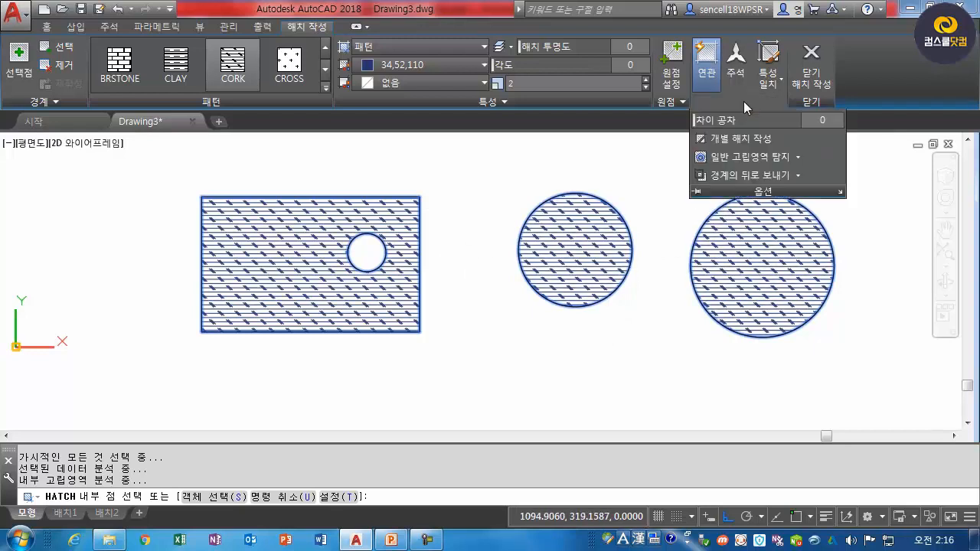
pyautogui.click(737, 141)
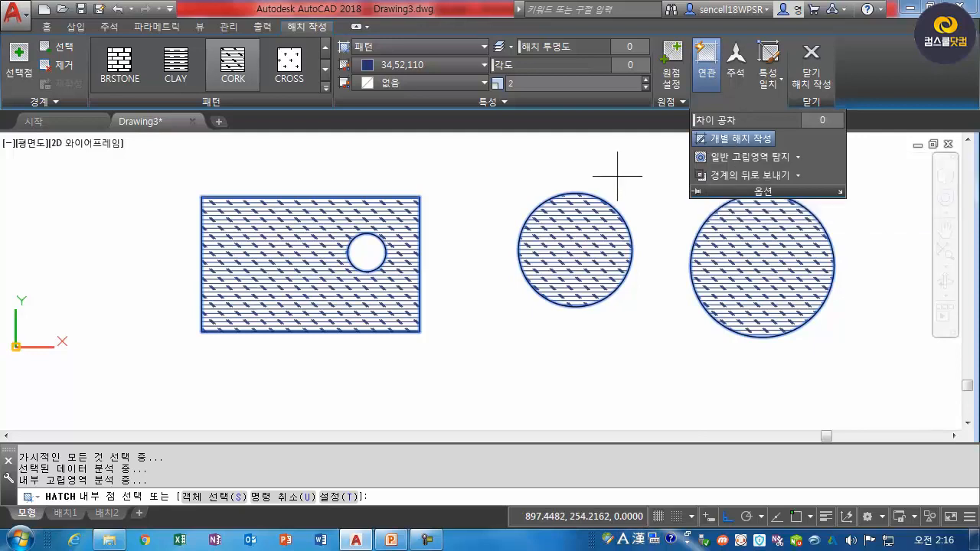
pyautogui.click(811, 65)
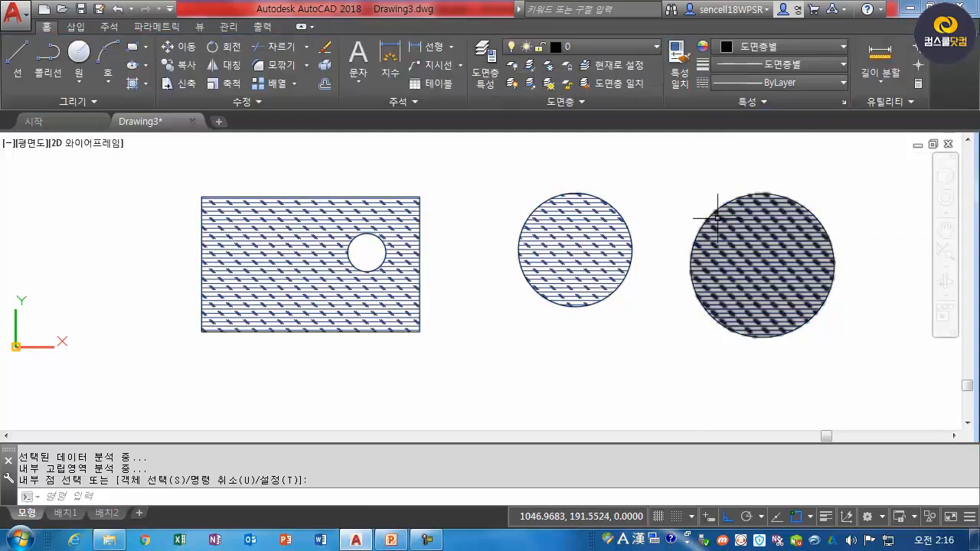
# Select the hatches in the rectangle and both large circles one by one to check that they are independent objects.
pyautogui.click(781, 231)
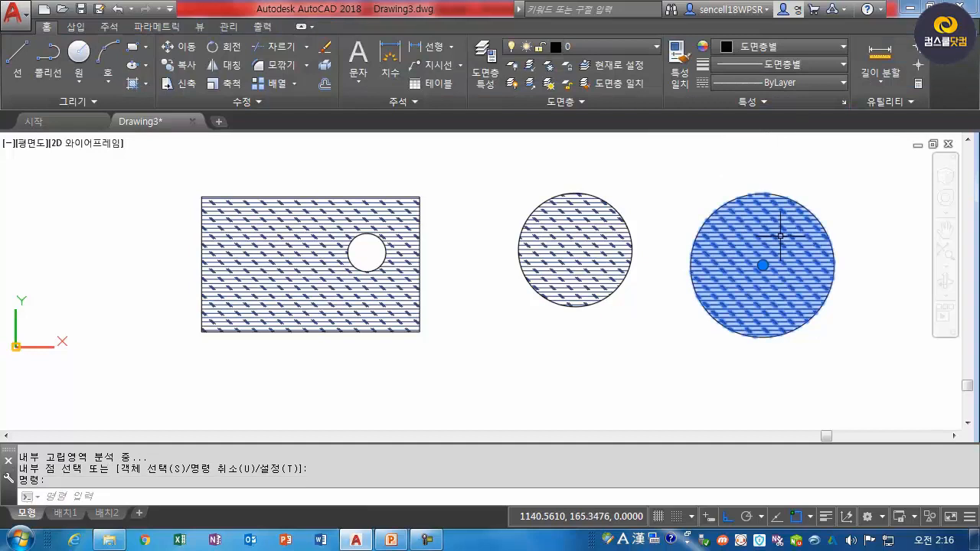
pyautogui.click(590, 219)
pyautogui.click(395, 285)
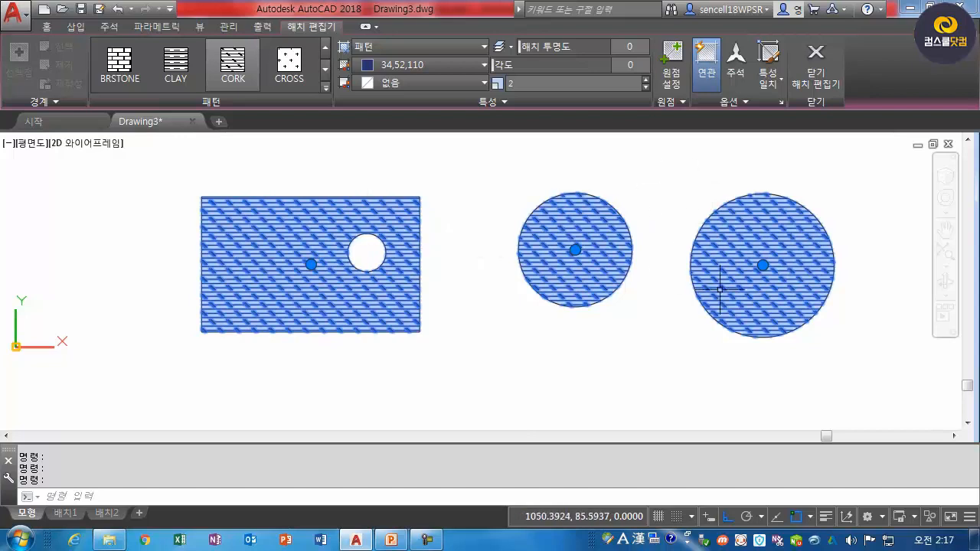
pyautogui.press('Escape')
# Erase the three separate CORK hatches from the rectangle and both large circles.
pyautogui.write('e')
pyautogui.press('Return')
pyautogui.click(764, 264)
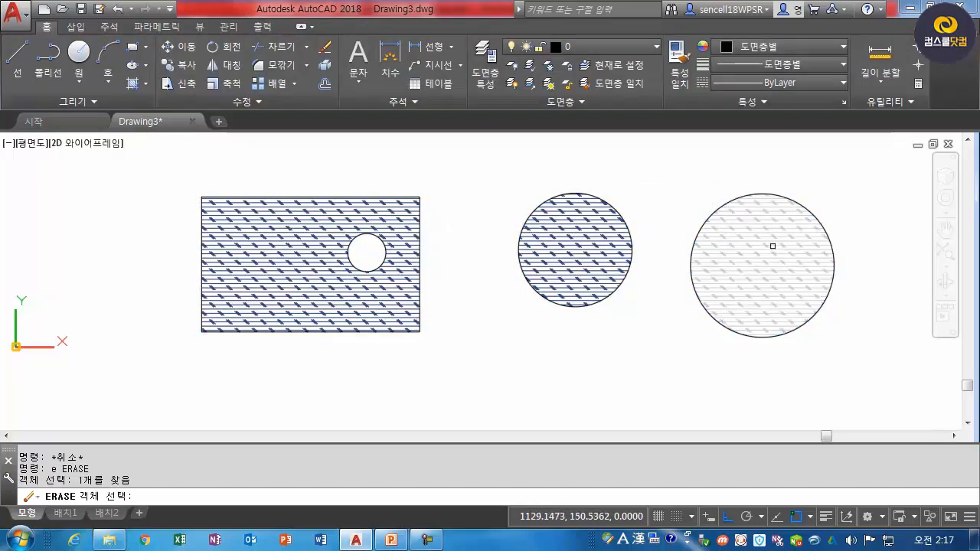
pyautogui.click(601, 248)
pyautogui.click(419, 285)
pyautogui.press('Return')
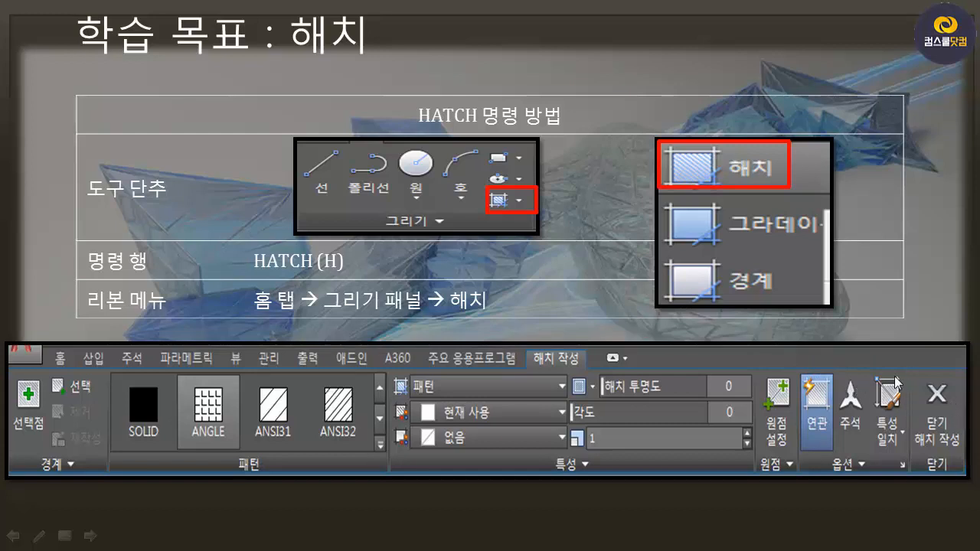
pyautogui.click(581, 346)
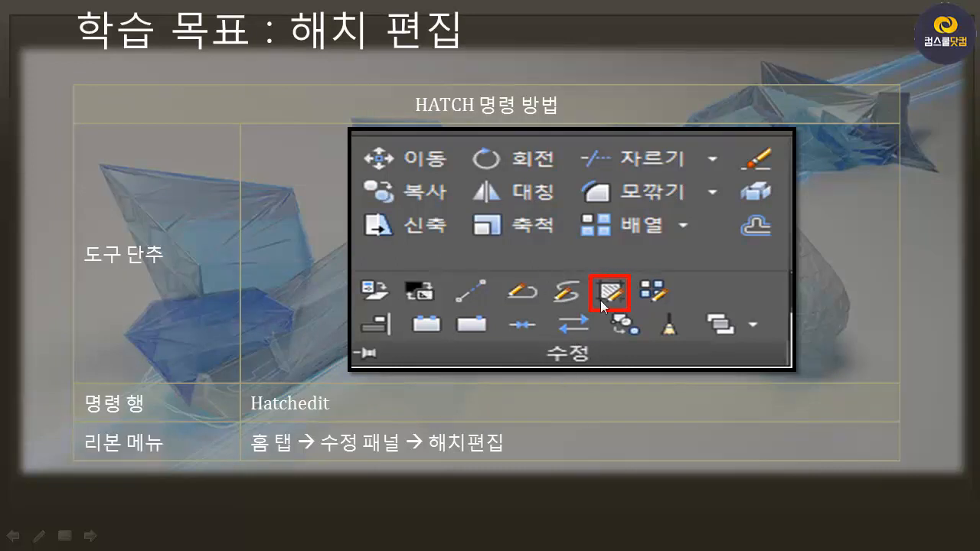
pyautogui.click(604, 321)
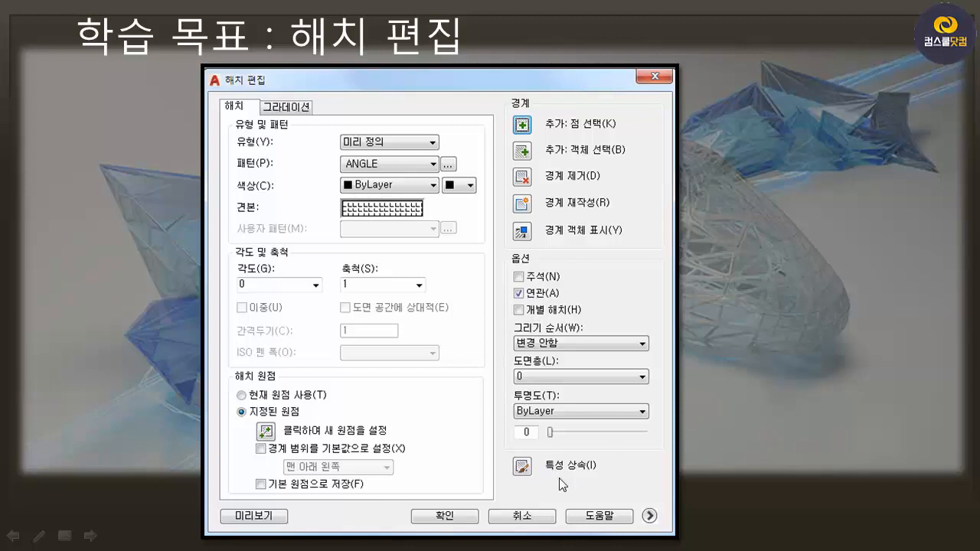
pyautogui.click(364, 156)
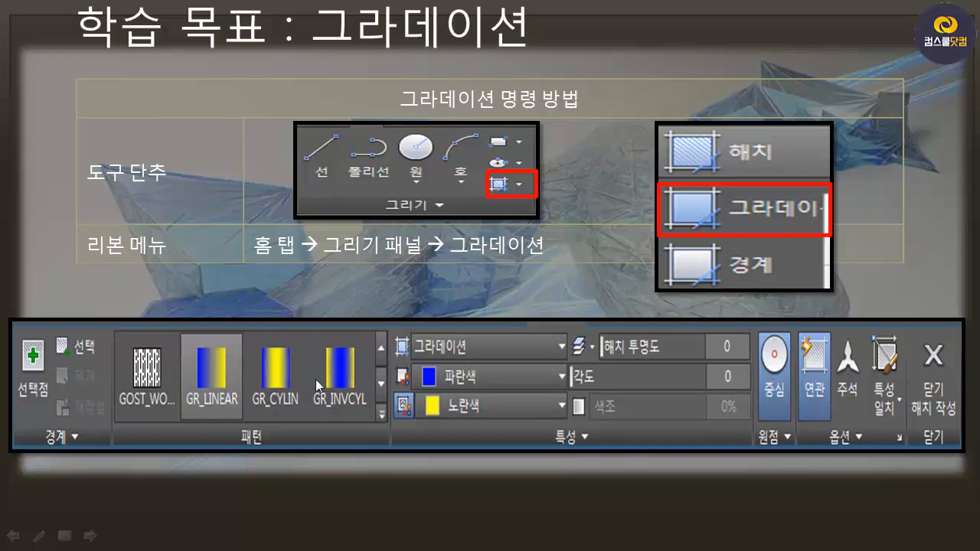
pyautogui.click(585, 325)
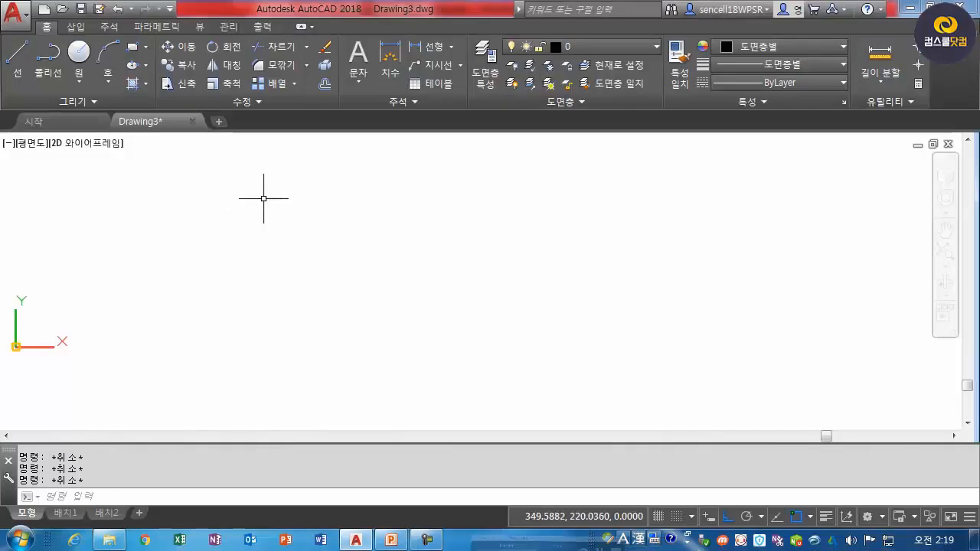
# Switch to AutoCAD and draw a circle with a radius of about 90 in the empty drawing area.
pyautogui.hotkey('alt', 'Tab')
pyautogui.write('c')
pyautogui.press('Return')
pyautogui.click(350, 261)
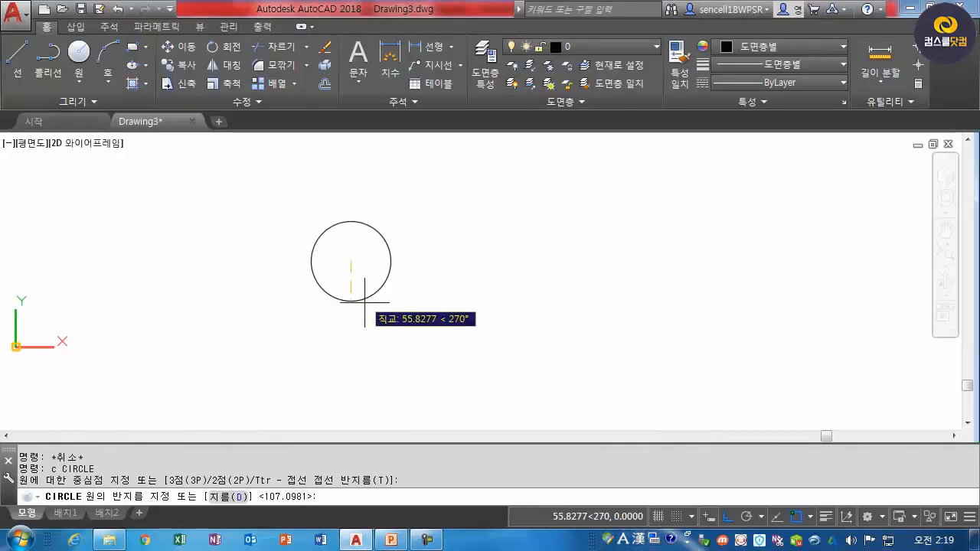
pyautogui.click(304, 295)
# Hatch the inside of the new circle with the CORK pattern in color 34,52,110 at scale 2.
pyautogui.write('h')
pyautogui.press('Return')
pyautogui.click(356, 256)
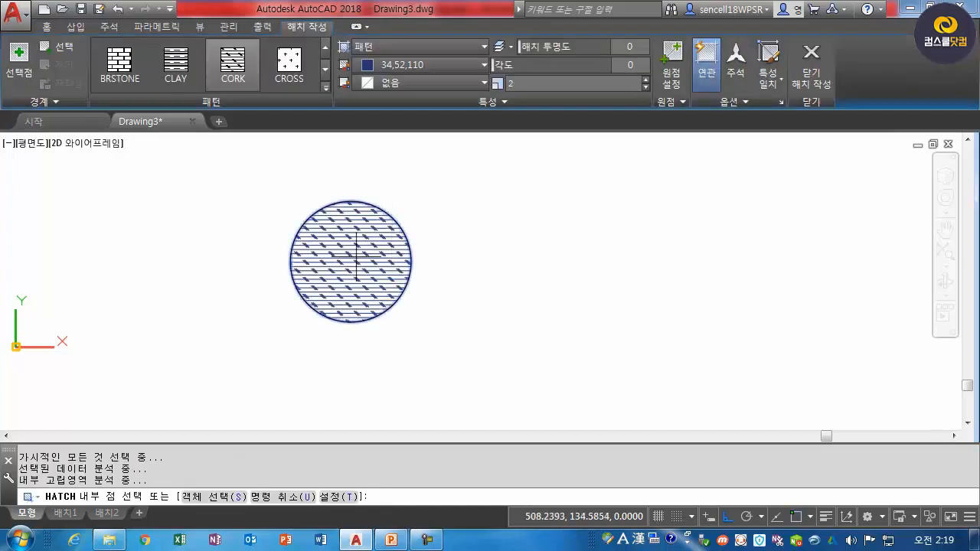
pyautogui.press('Return')
# Draw a second circle with a radius of about 90 overlapping the right part of the hatched circle.
pyautogui.write('c')
pyautogui.press('Return')
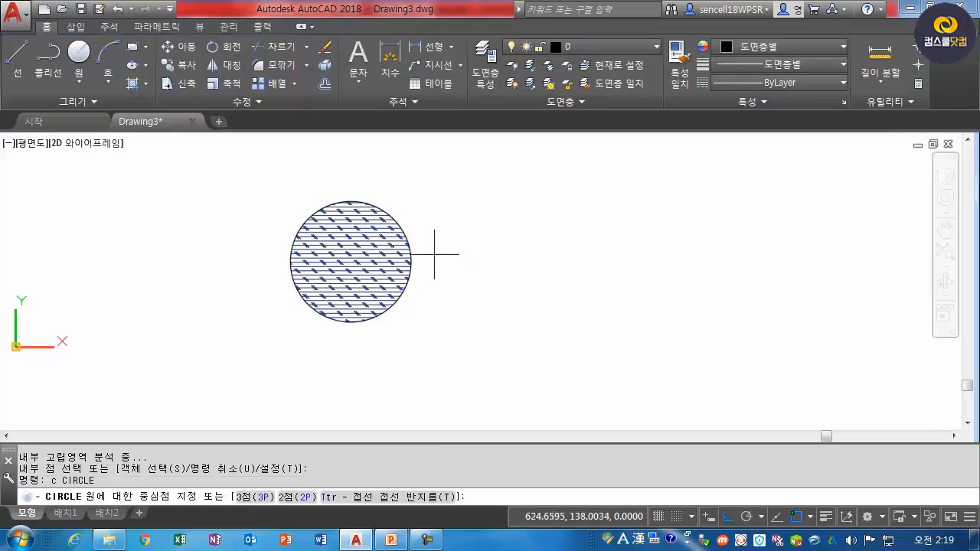
pyautogui.click(426, 256)
pyautogui.click(453, 317)
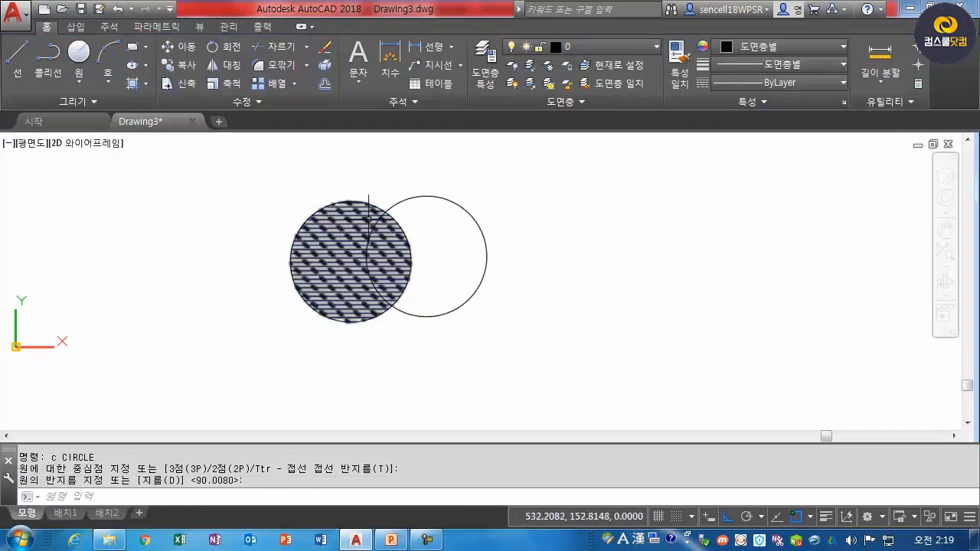
# Hatch the whole second circle by selecting it as the boundary object, using a solid fill in color 34,52,110.
pyautogui.write('h')
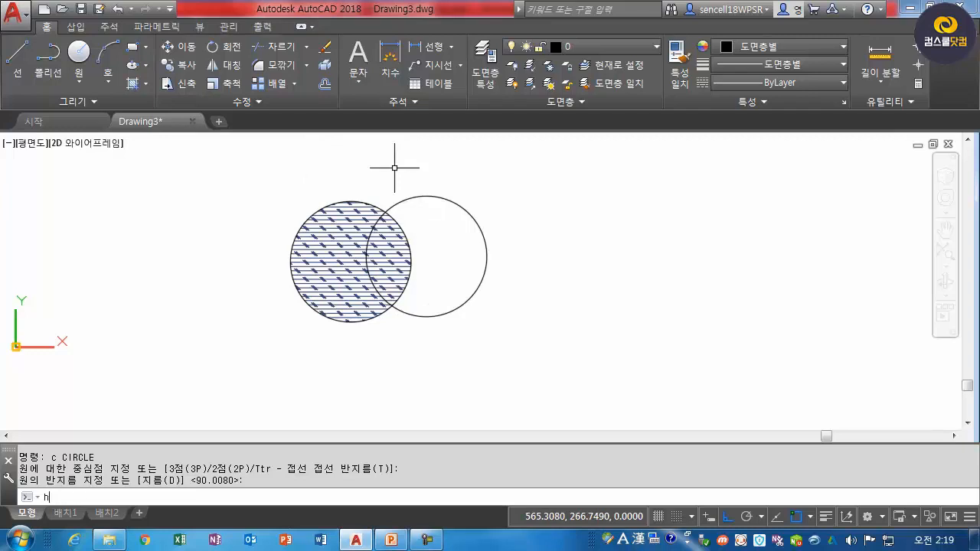
pyautogui.press('Return')
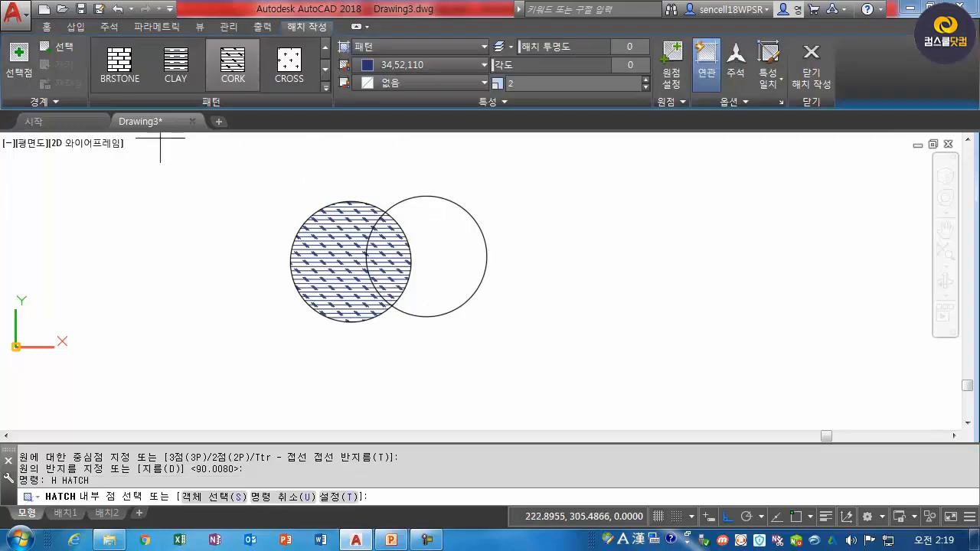
pyautogui.click(58, 46)
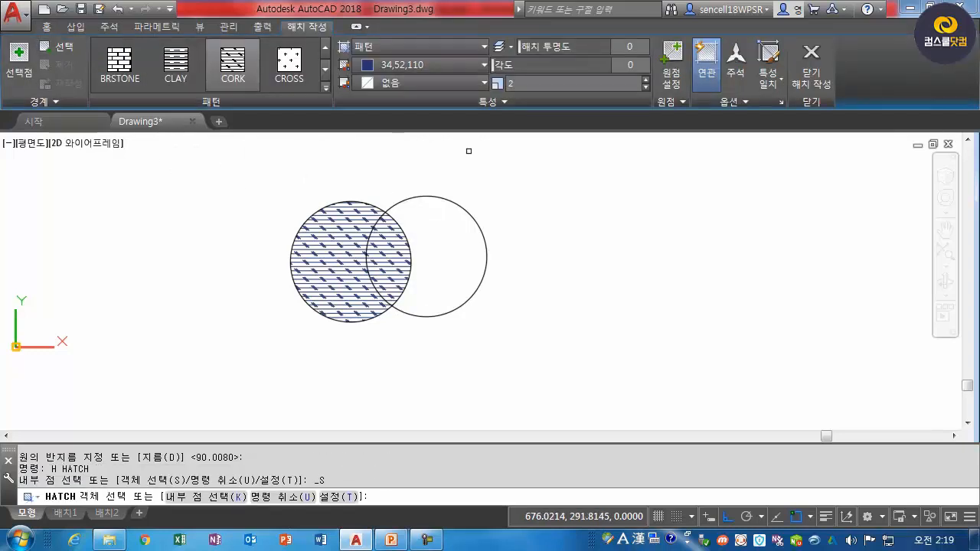
pyautogui.click(461, 208)
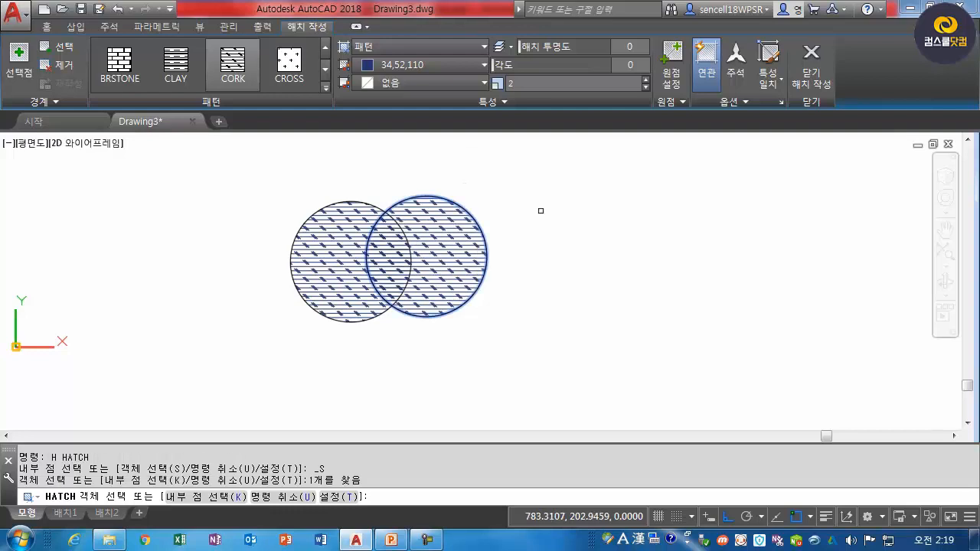
pyautogui.click(481, 48)
pyautogui.click(425, 65)
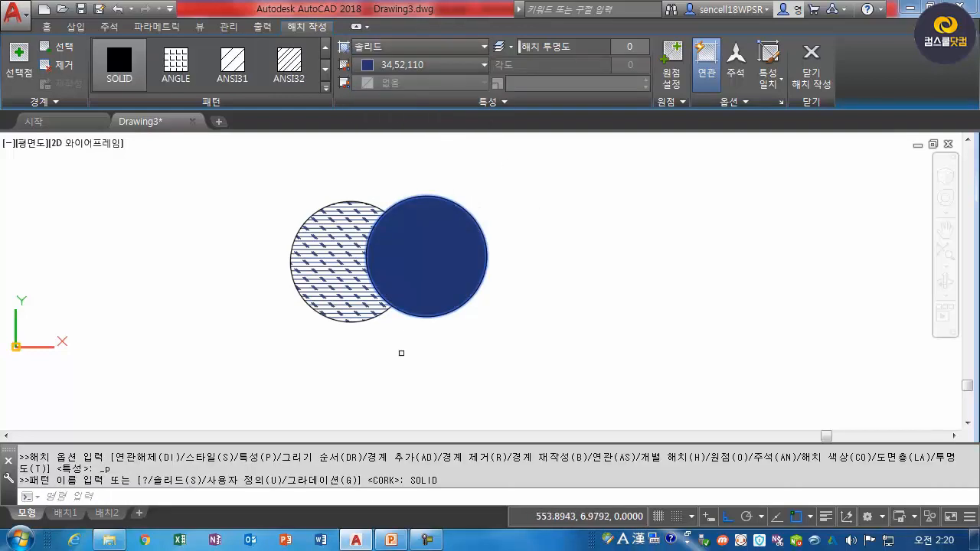
pyautogui.press('Return')
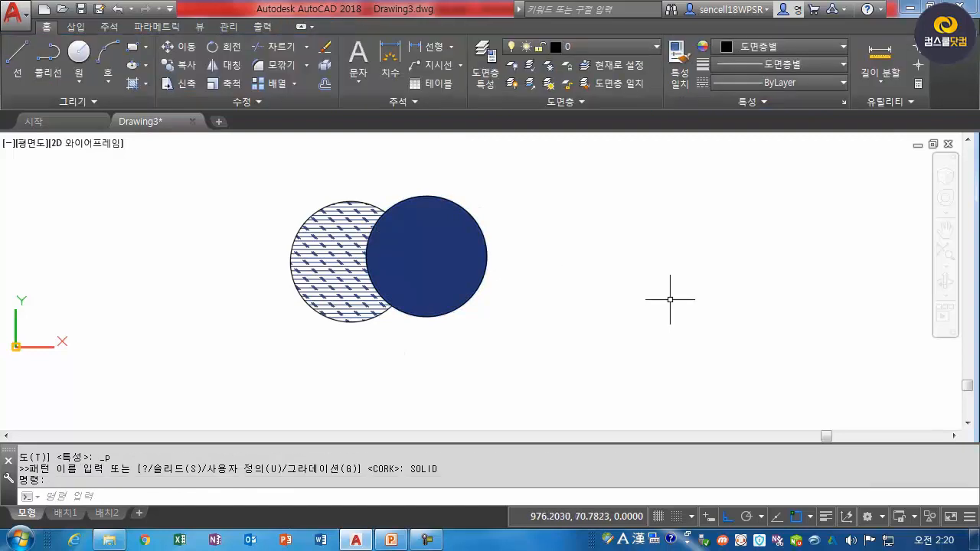
# Draw a third circle of similar size below the first two so that it overlaps both.
pyautogui.write('c')
pyautogui.press('Return')
pyautogui.click(396, 330)
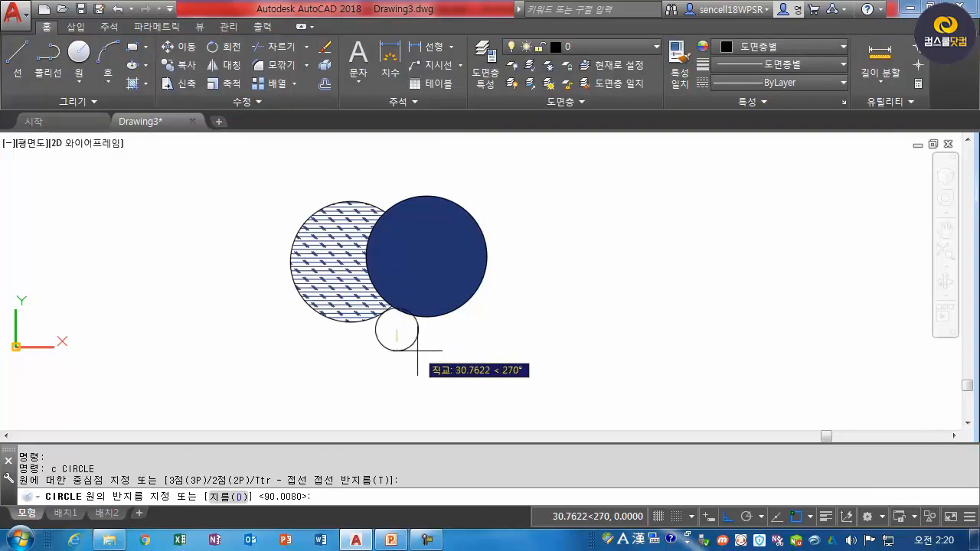
pyautogui.click(452, 392)
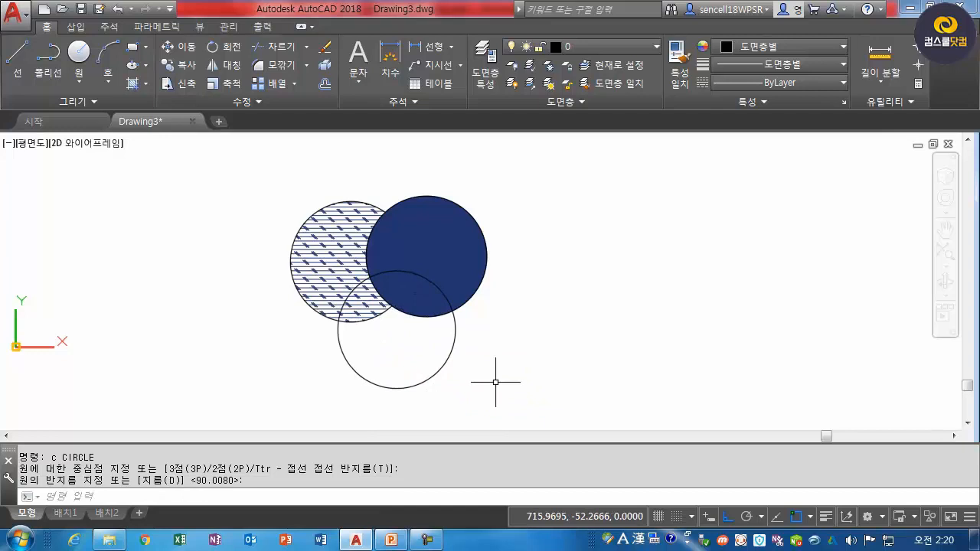
# Hatch the whole third circle by selecting it as the boundary object, using a solid fill in color 242,103,34.
pyautogui.write('h')
pyautogui.press('Return')
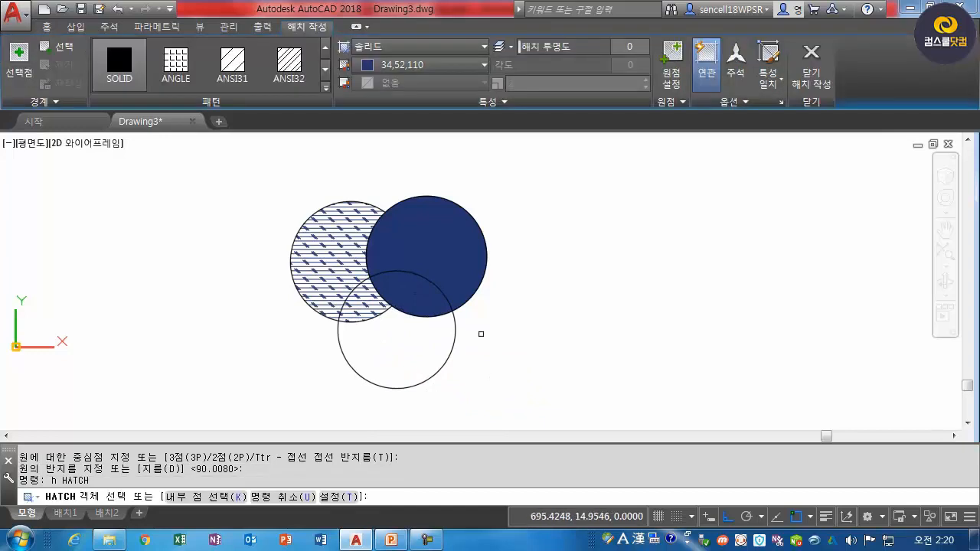
pyautogui.click(451, 73)
pyautogui.click(394, 157)
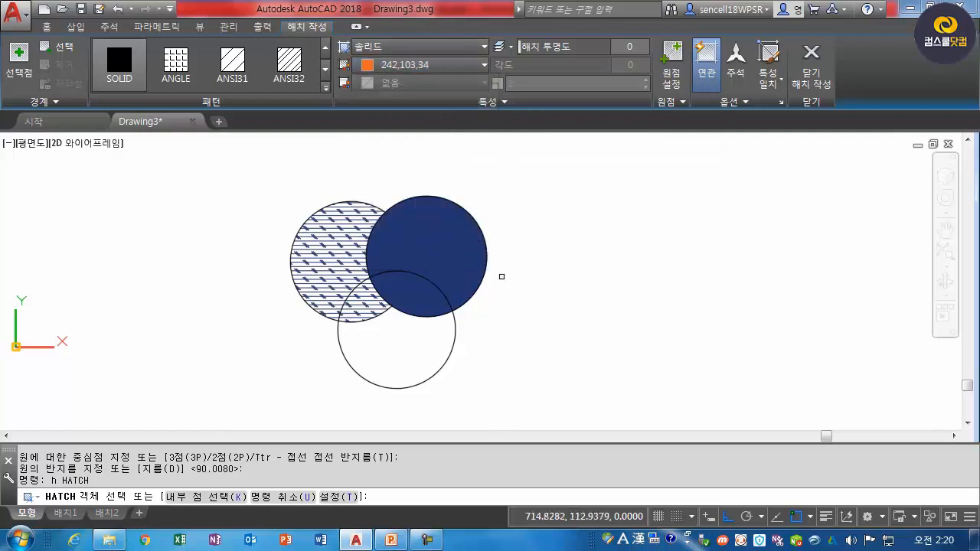
pyautogui.click(57, 48)
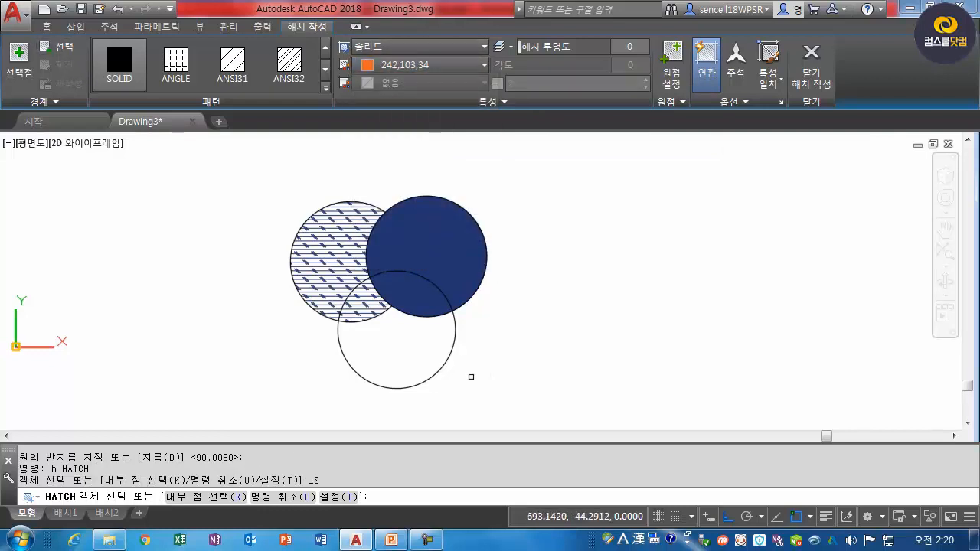
pyautogui.click(448, 362)
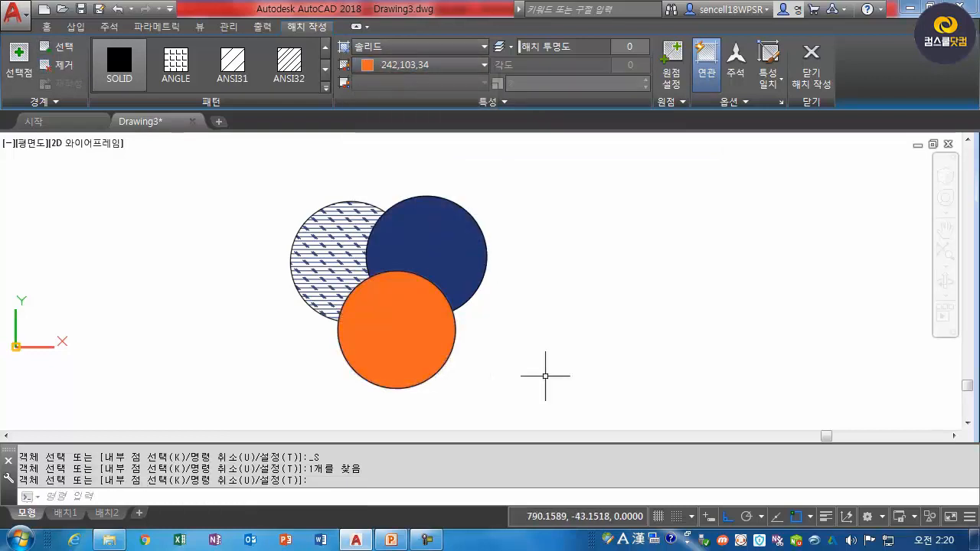
pyautogui.press('Return')
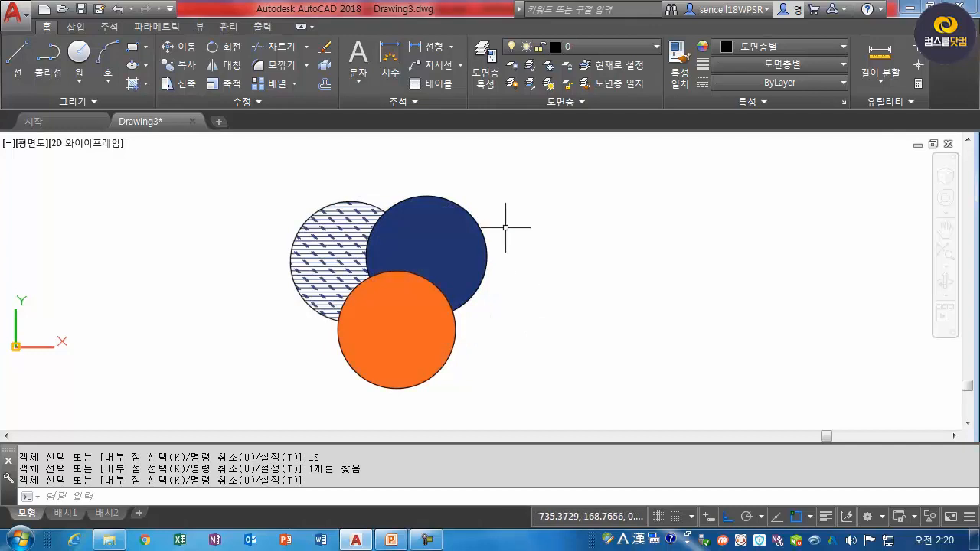
# Bring the blue circle and its solid hatch to the front of the draw order.
pyautogui.click(497, 193)
pyautogui.click(457, 239)
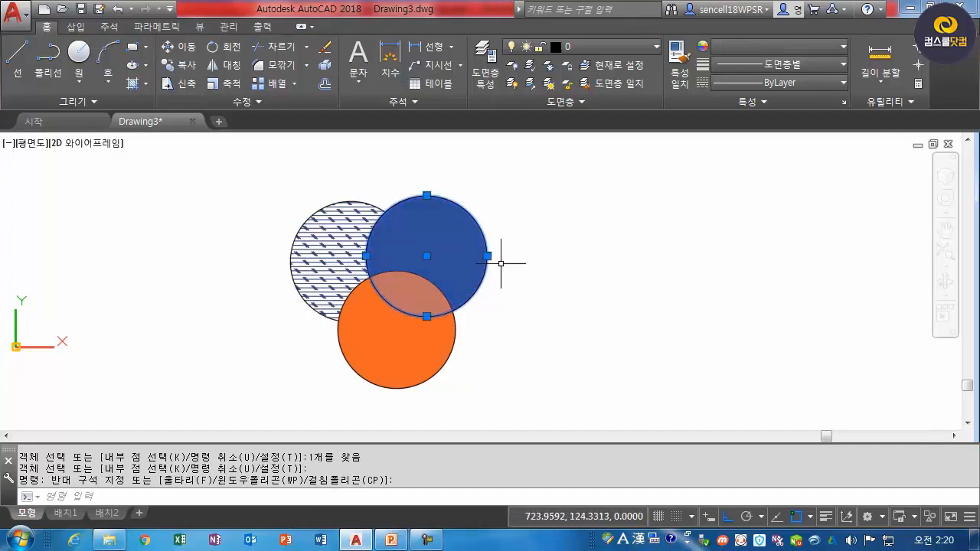
pyautogui.click(261, 104)
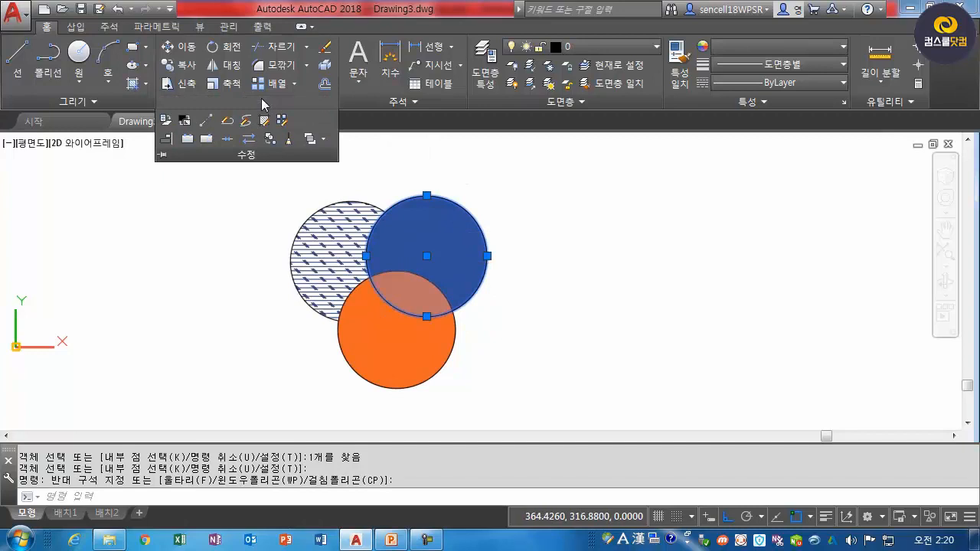
pyautogui.click(324, 138)
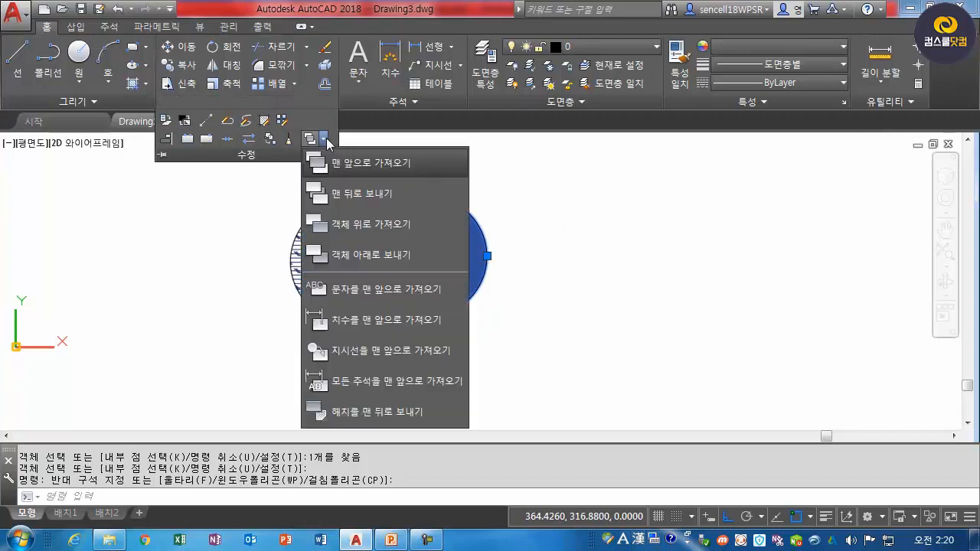
pyautogui.click(363, 167)
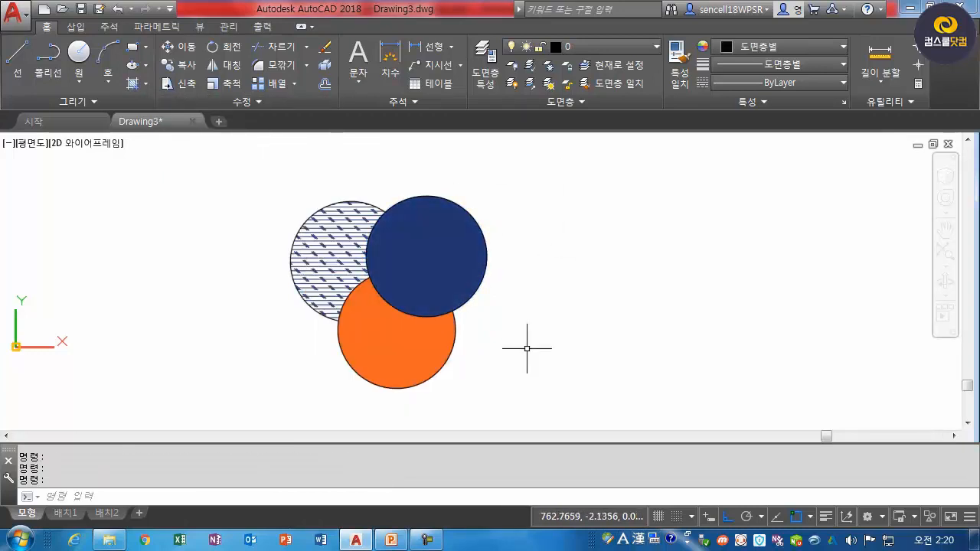
# Send the blue circle and its solid hatch to the back of the draw order.
pyautogui.click(478, 226)
pyautogui.click(357, 139)
pyautogui.click(259, 102)
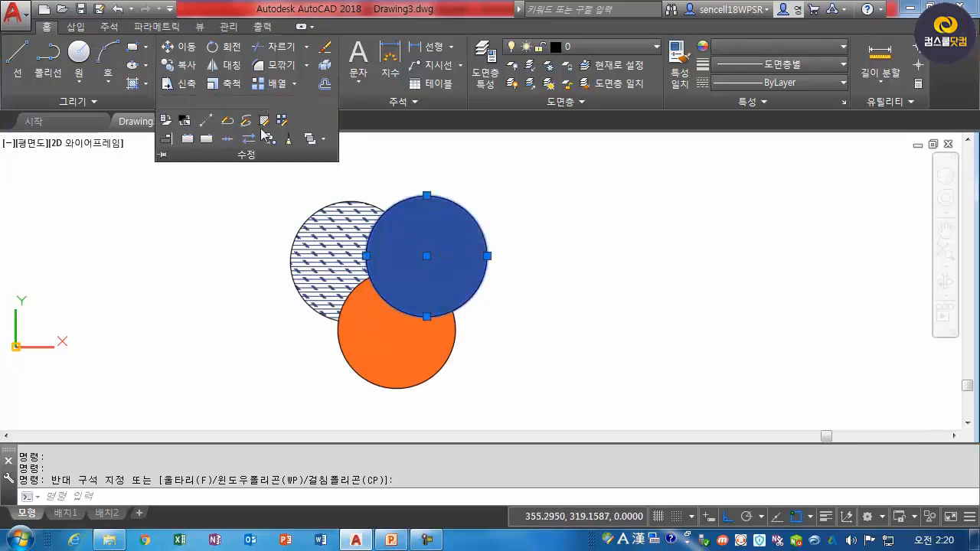
pyautogui.click(324, 138)
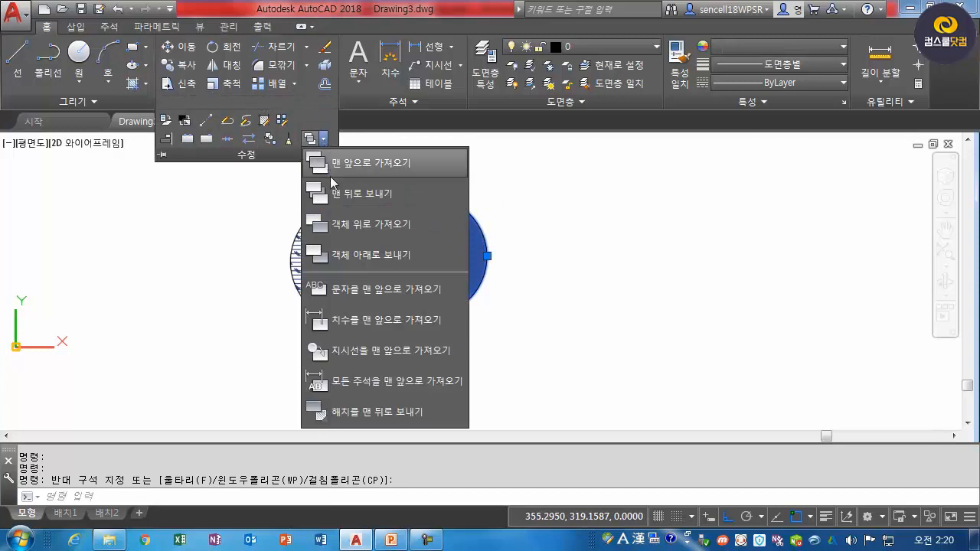
pyautogui.click(360, 193)
pyautogui.click(525, 215)
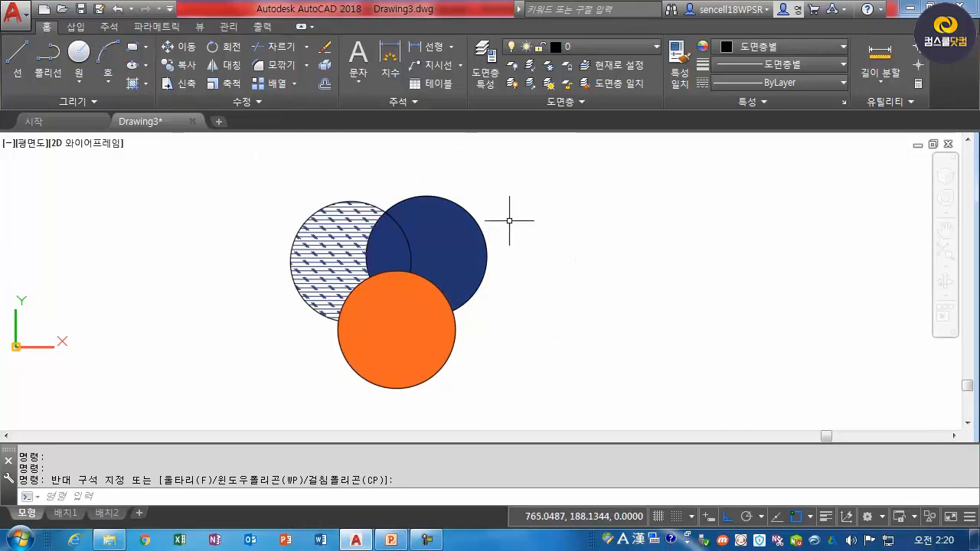
# Select the orange circle with its hatch, review the available draw order options, and clear the selection.
pyautogui.click(496, 376)
pyautogui.click(450, 341)
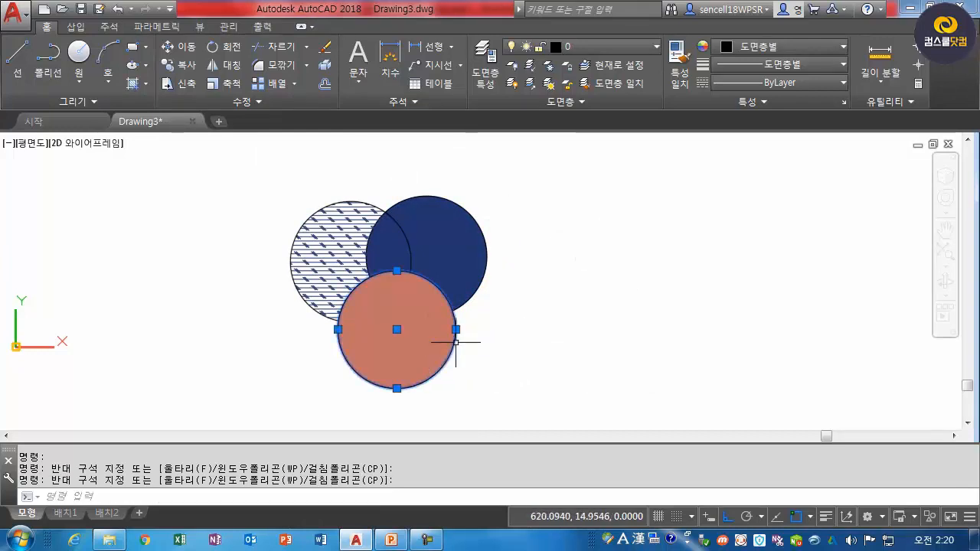
pyautogui.click(257, 102)
pyautogui.click(326, 138)
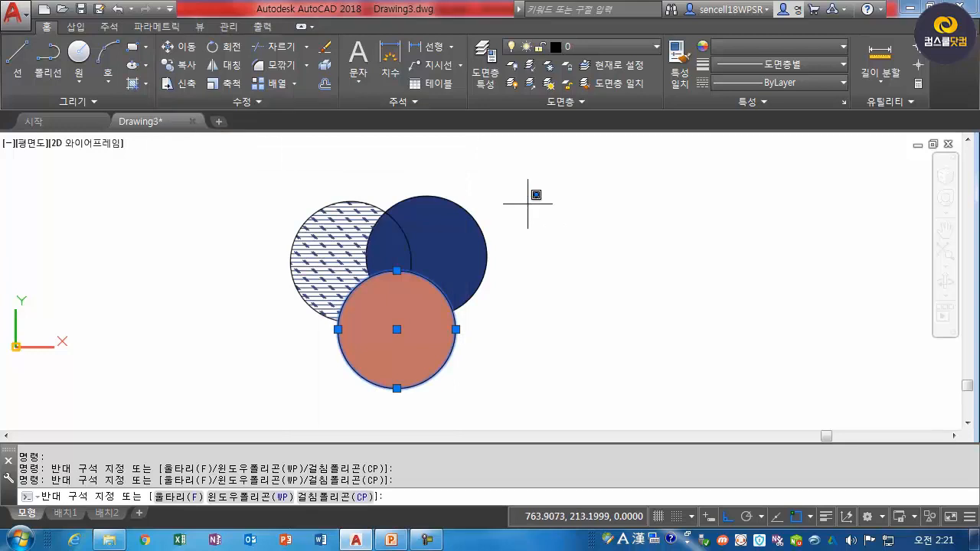
pyautogui.press('Escape')
pyautogui.press('Escape')
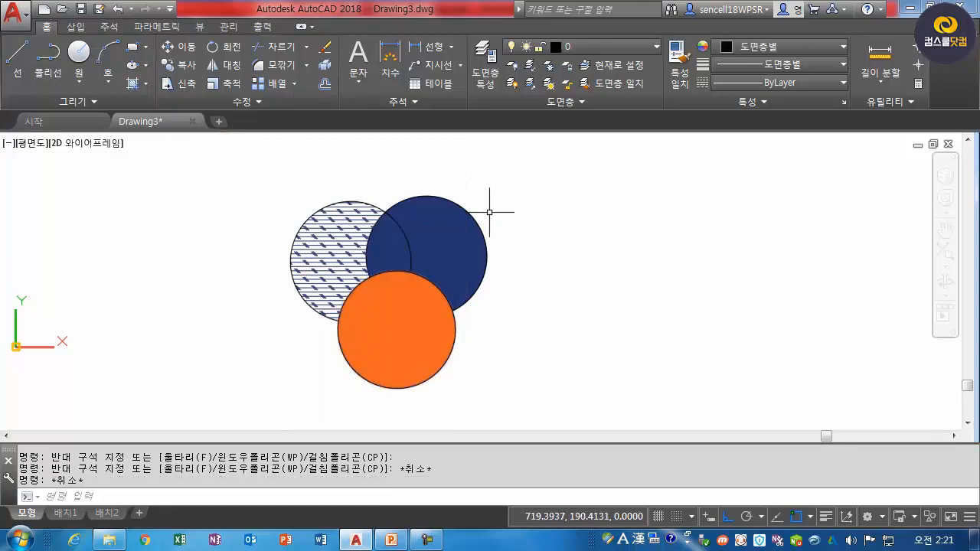